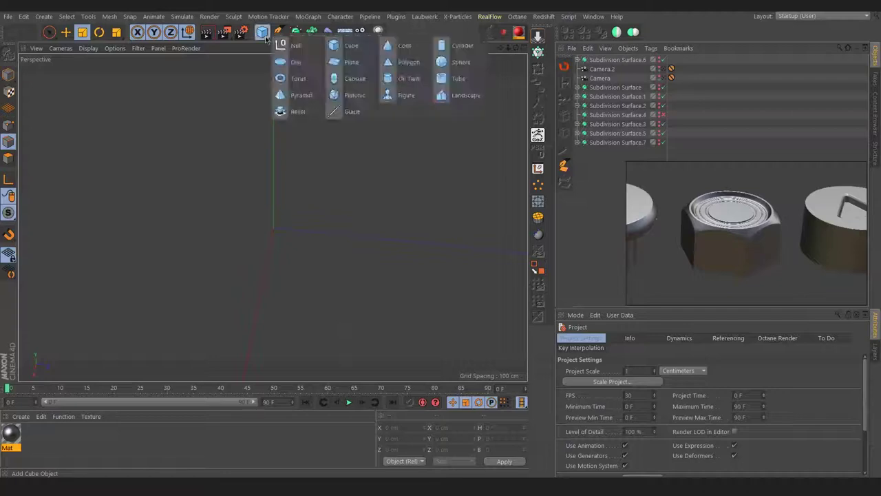
Step: Add a cylinder and squash it to about 34 cm tall
click(460, 47)
scroll(303, 234, down, 3)
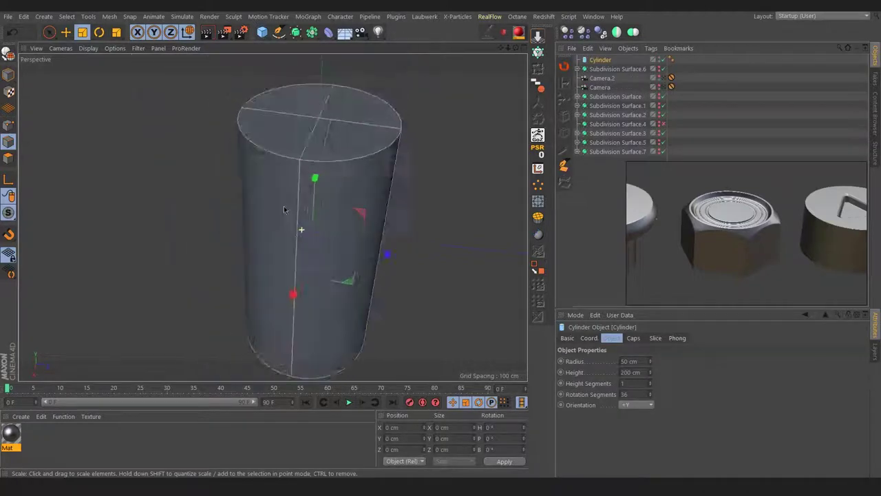
click(7, 83)
scroll(346, 241, down, 2)
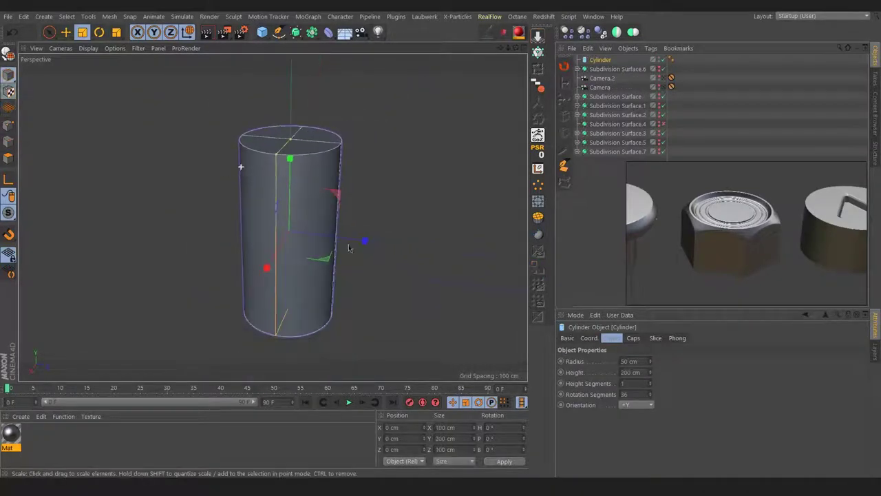
drag(289, 159, 327, 252)
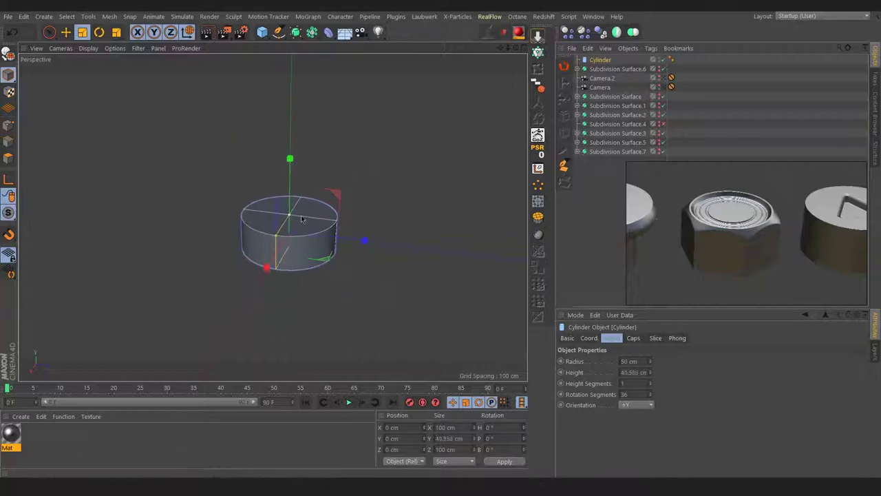
scroll(327, 252, up, 2)
Step: Show segment lines in the shaded view and give the cylinder 6 rotation segments
click(88, 48)
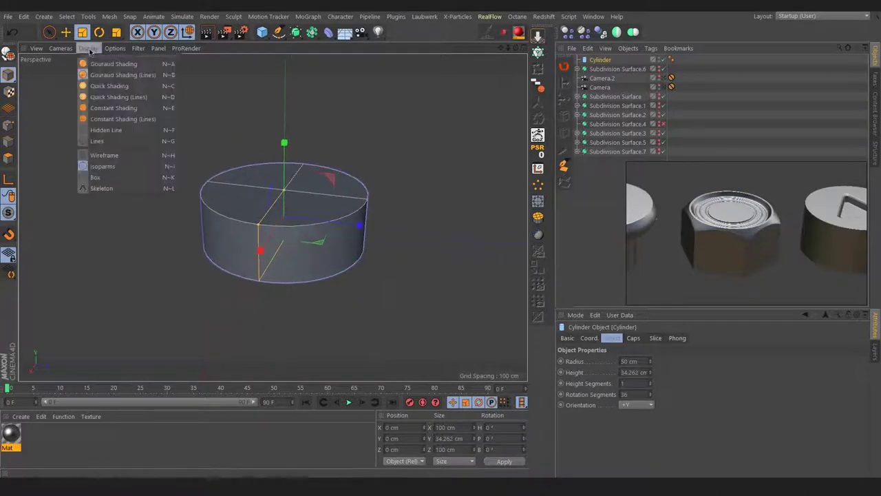
click(103, 160)
scroll(104, 160, up, 2)
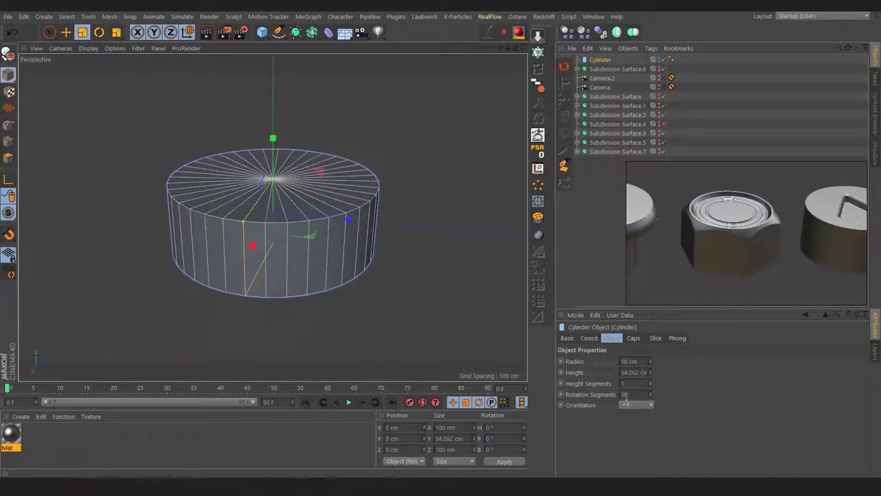
click(636, 393)
text(6)
key(Return)
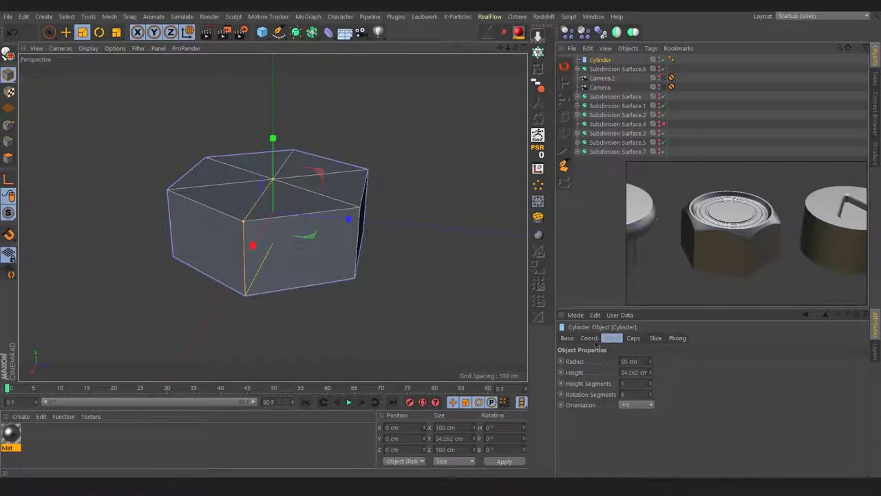
Step: Turn off the cylinder's end caps
click(633, 338)
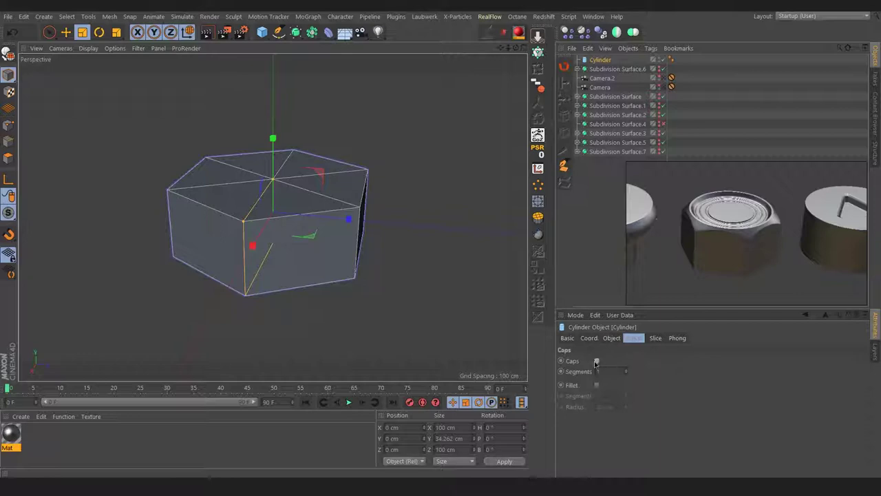
click(596, 360)
click(612, 337)
scroll(296, 237, up, 2)
mouse_move(297, 237)
alt+mouse_down()
mouse_move(240, 200)
mouse_move(225, 201)
alt+mouse_up()
Step: Make the cylinder editable and keep only its front side polygon
click(8, 158)
click(5, 158)
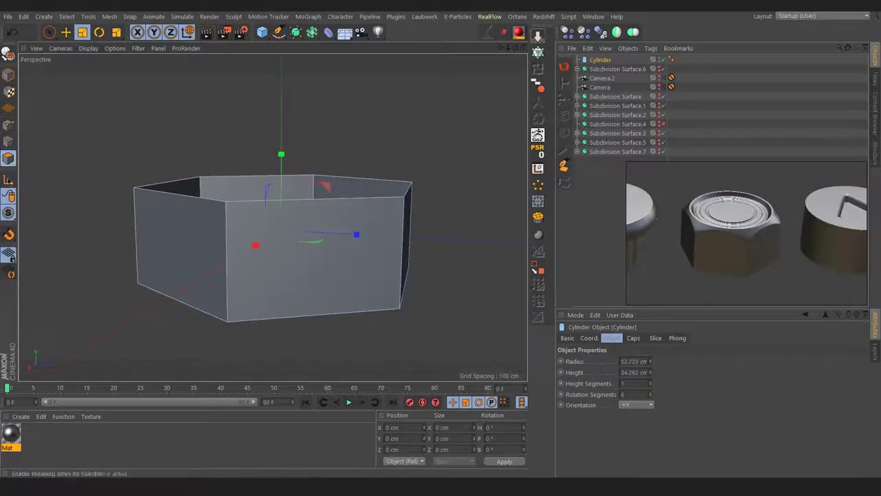
key(c)
click(330, 268)
click(537, 316)
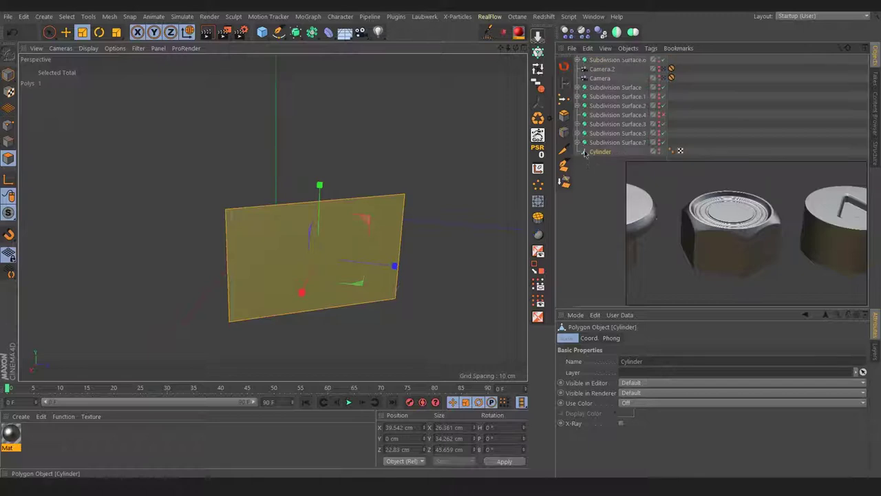
Step: Clone the face with a Radial Cloner: Count 6, Radius 0, on the XZ plane
alt+click(538, 51)
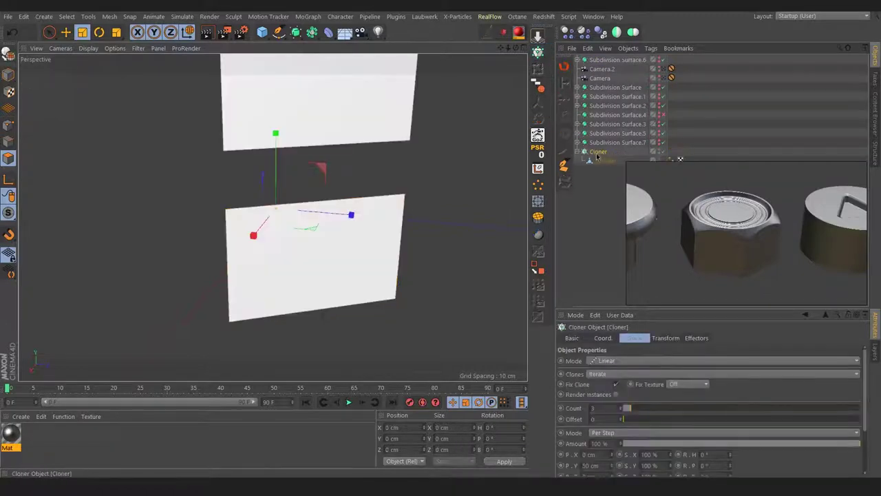
click(609, 360)
click(605, 373)
click(604, 362)
click(605, 392)
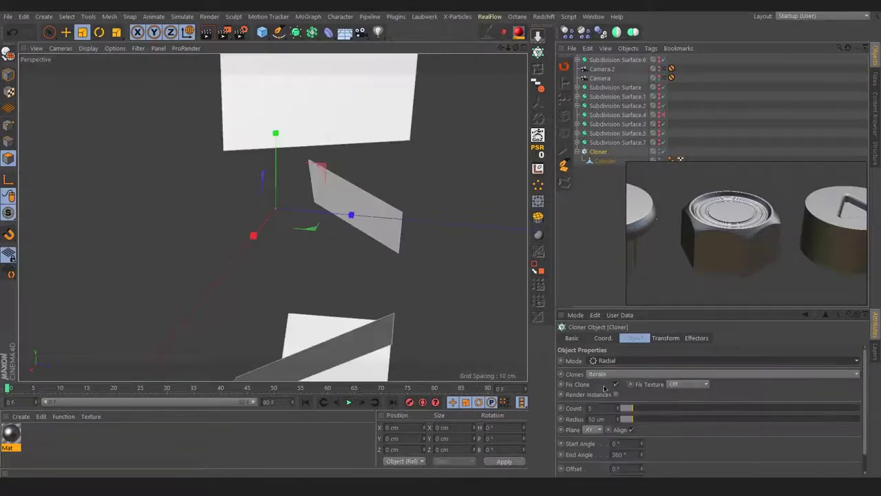
drag(620, 408, 615, 427)
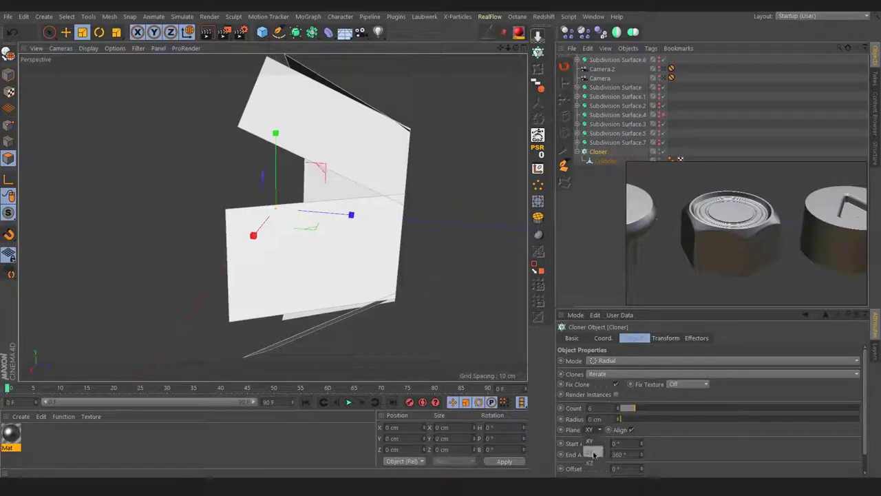
click(595, 463)
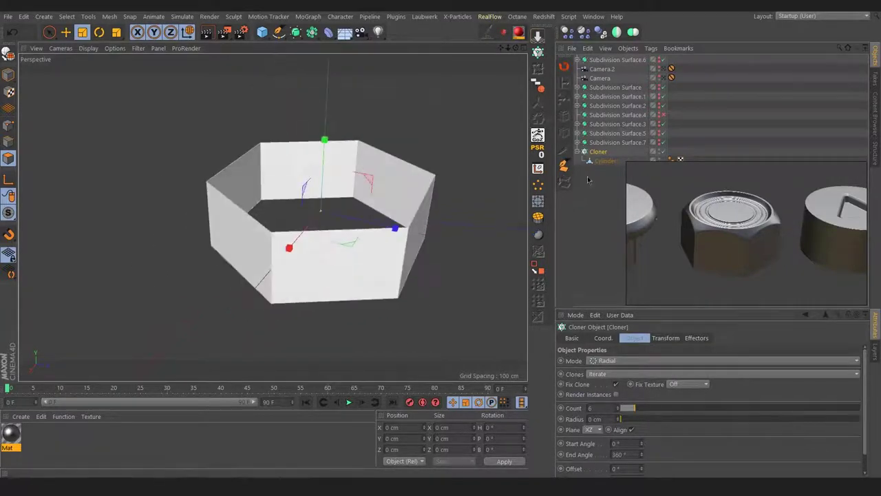
Step: Group the cloner under a Connect object and select the front wall polygon
alt+click(631, 32)
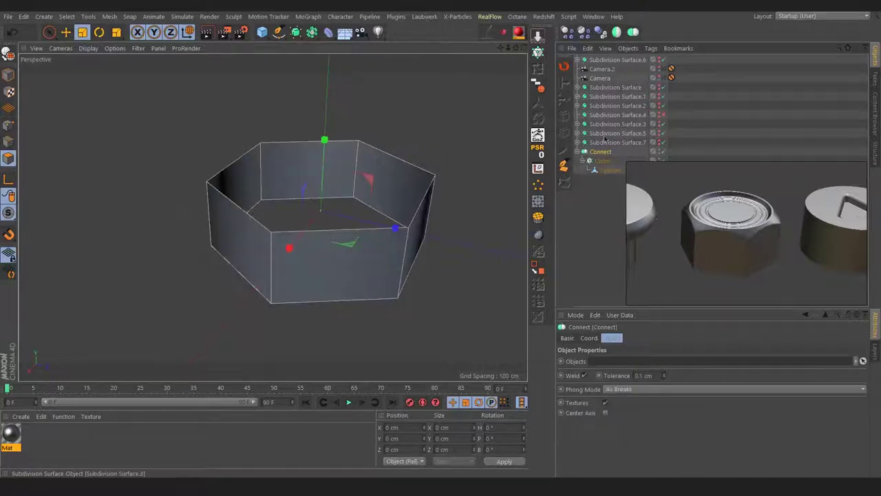
scroll(369, 245, up, 3)
click(610, 169)
right_click(381, 224)
key(Escape)
click(381, 223)
Step: Switch the viewport to smooth shading without wire lines, facing the front panel
scroll(381, 223, down, 2)
key(n)
key(a)
scroll(401, 274, up, 2)
mouse_move(401, 274)
alt+mouse_down()
mouse_move(371, 236)
mouse_move(318, 230)
mouse_move(356, 216)
alt+mouse_up()
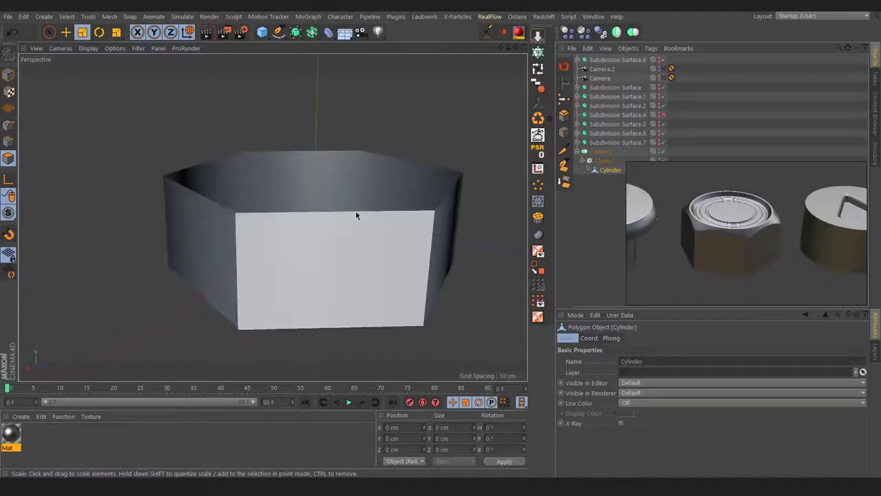
Step: Lower the front panel's top edge
key(Return)
click(351, 212)
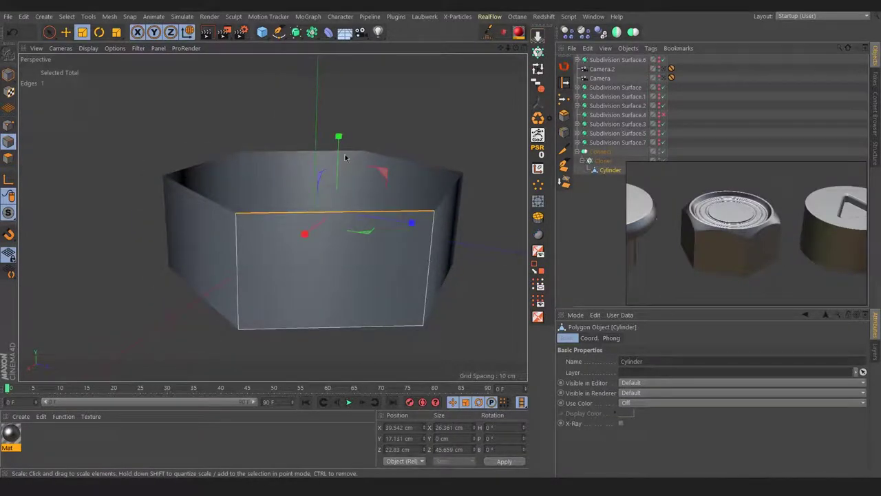
key(e)
mouse_move(340, 159)
mouse_down()
mouse_move(350, 216)
mouse_move(338, 255)
mouse_move(330, 254)
mouse_move(491, 238)
mouse_up()
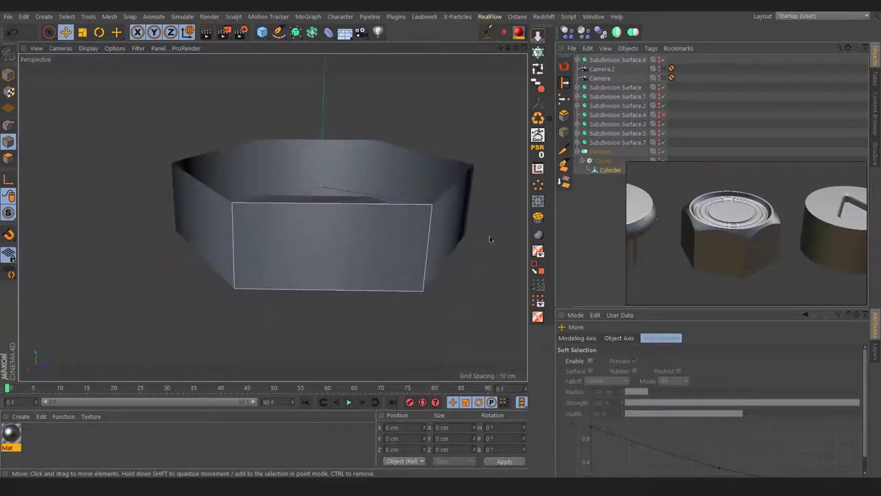
Step: Cut vertical edge loops across the panel, one near its right side and another across it
click(563, 131)
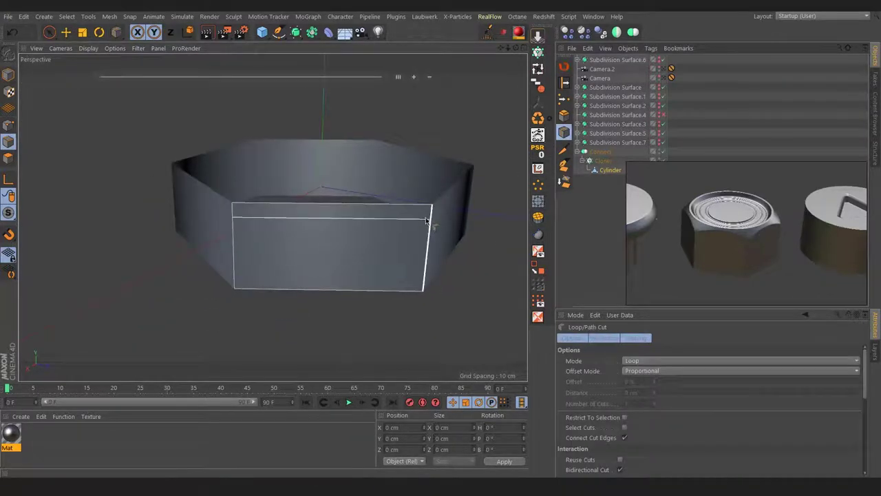
click(604, 338)
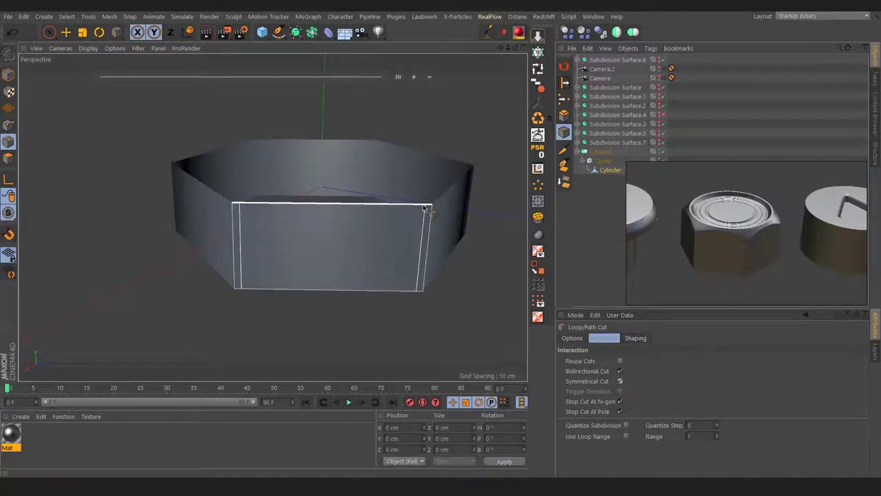
scroll(431, 210, up, 3)
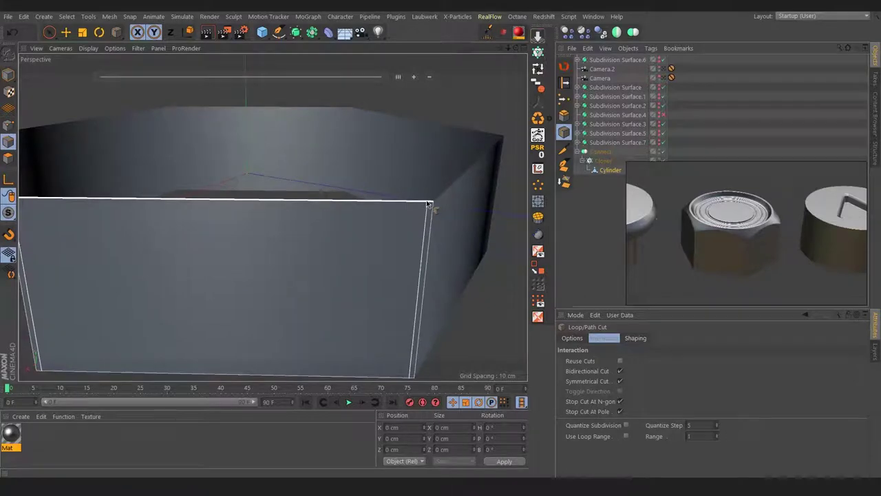
click(423, 201)
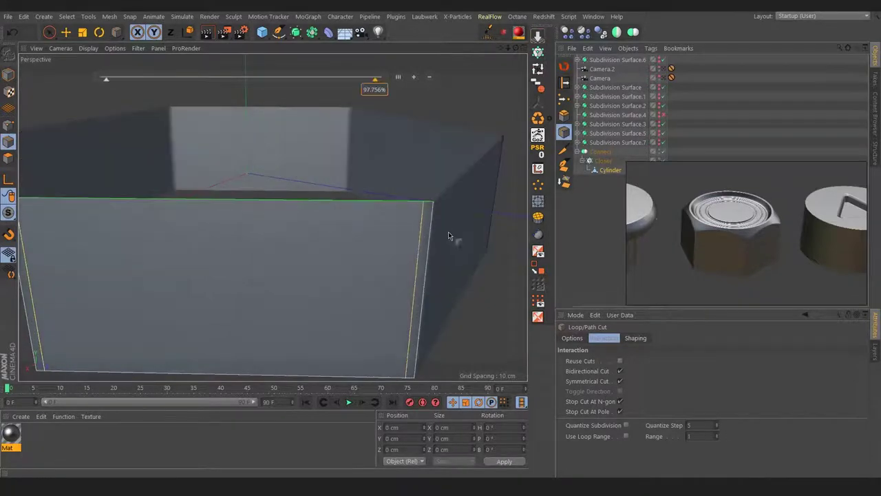
scroll(378, 213, down, 3)
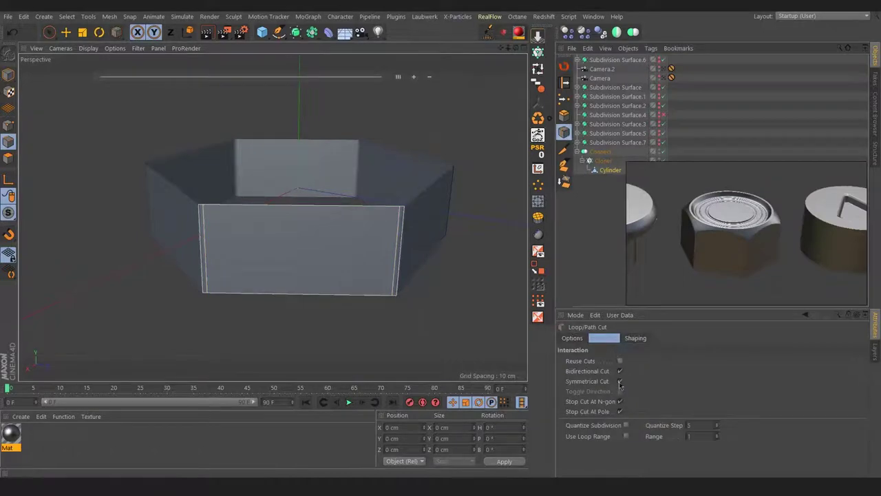
click(318, 206)
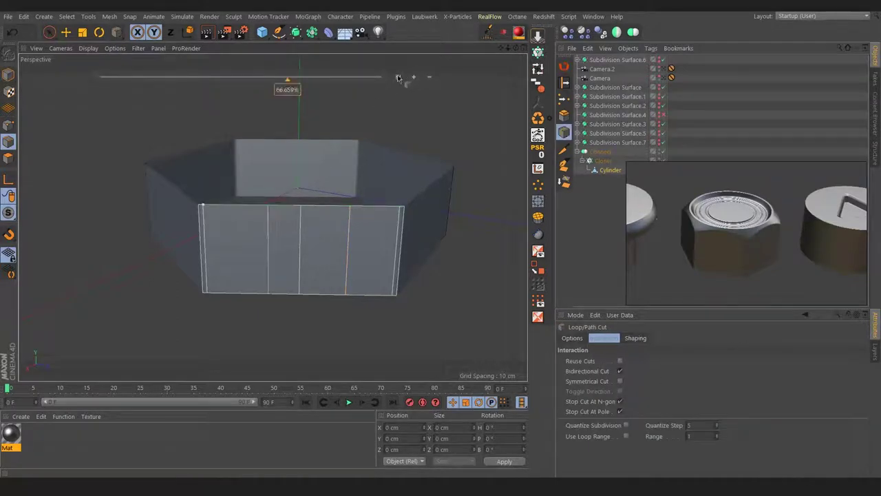
key(space)
scroll(355, 219, down, 2)
scroll(355, 219, up, 3)
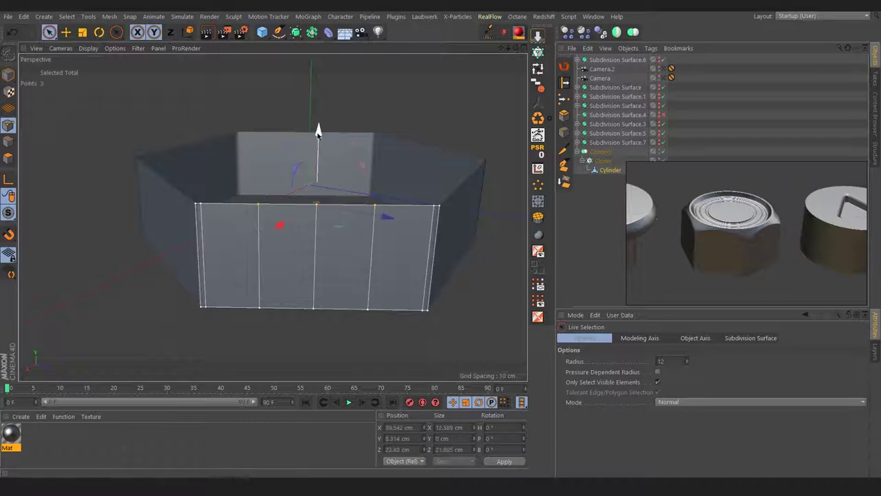
Step: Raise the three top points and wrap the Connect object in a Subdivision Surface
drag(318, 162, 318, 128)
click(596, 153)
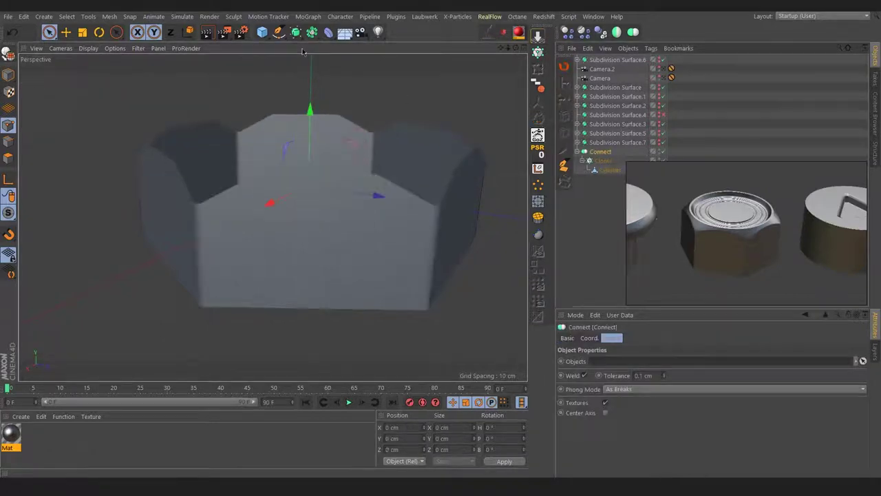
alt+click(296, 33)
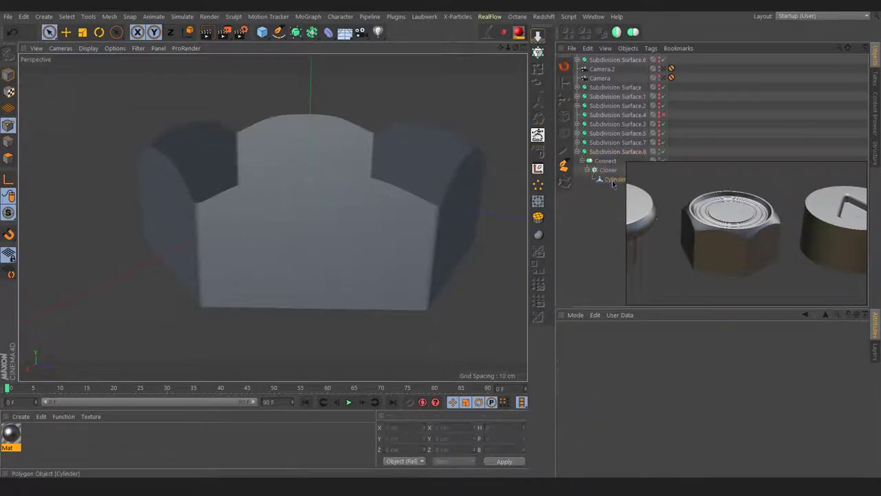
Step: Lift the top points further, pushing the middle point highest
drag(319, 98, 318, 86)
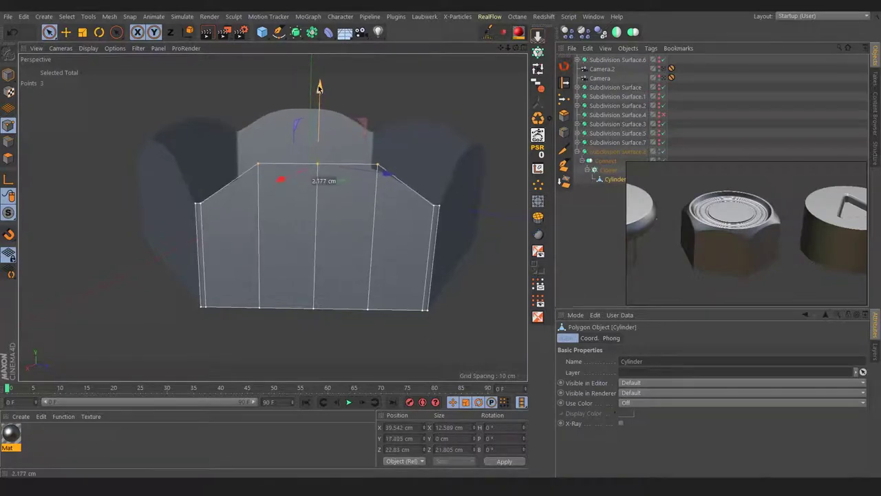
key(9)
click(344, 213)
drag(317, 111, 317, 100)
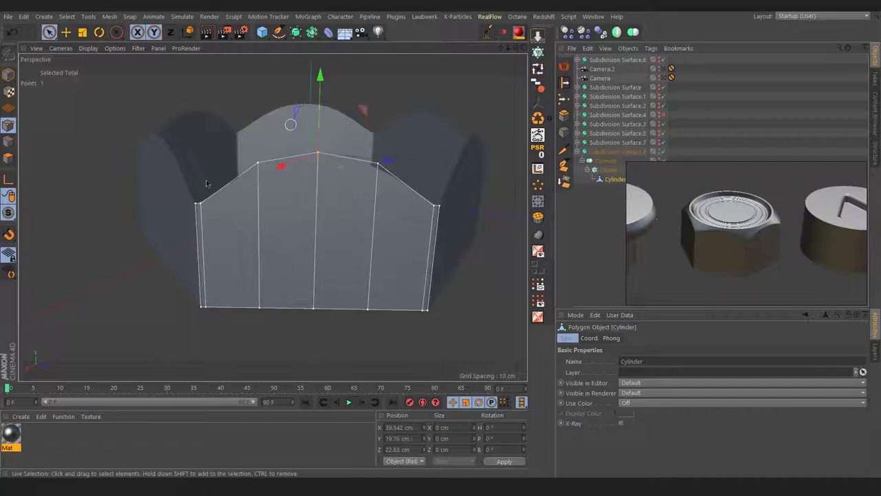
Step: Inspect the peaked wall from several angles, then select Connect, Cloner and Cylinder
alt+drag(275, 138, 194, 207)
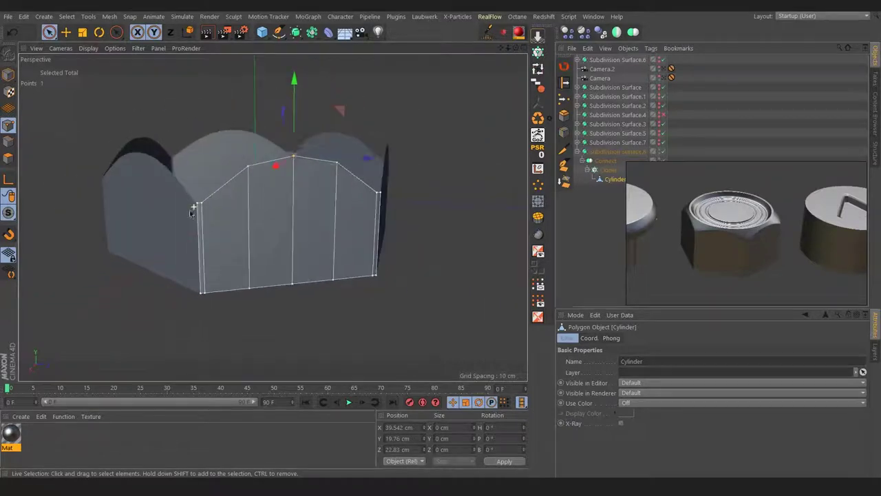
scroll(193, 208, up, 2)
scroll(250, 196, up, 3)
scroll(225, 185, up, 3)
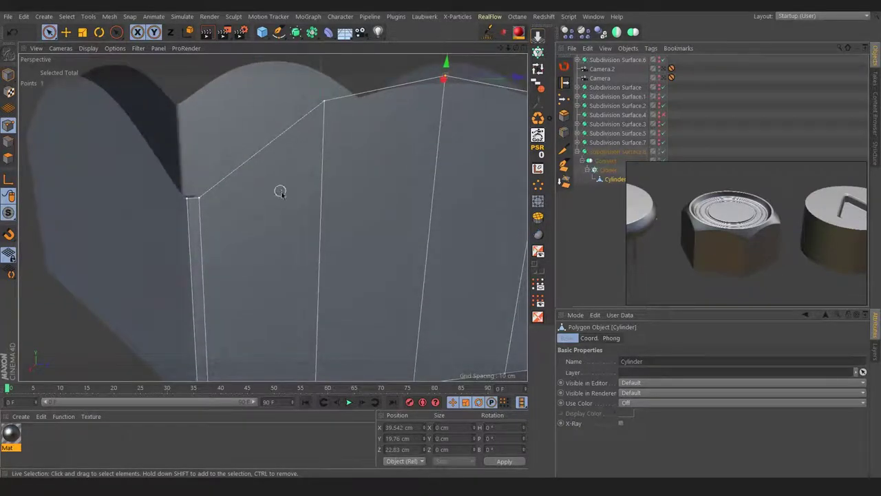
scroll(275, 191, down, 5)
mouse_move(249, 185)
alt+mouse_down()
mouse_move(255, 191)
mouse_move(246, 199)
alt+mouse_up()
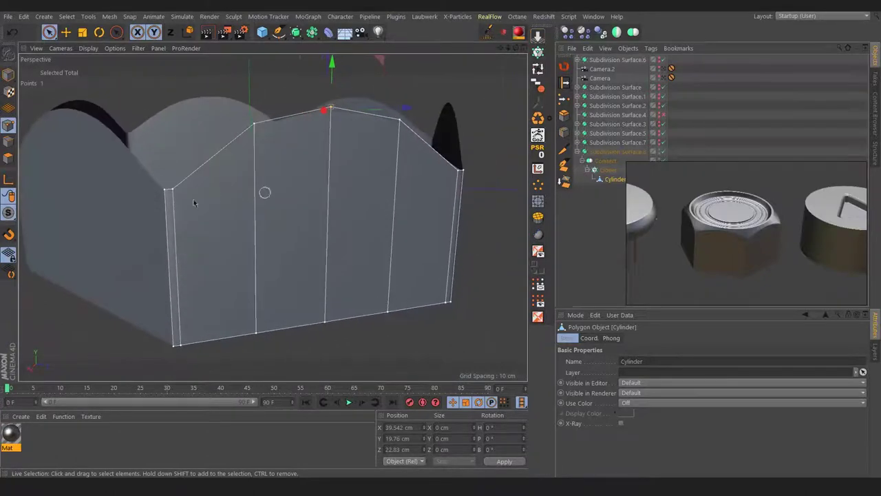
click(162, 189)
alt+drag(448, 172, 466, 170)
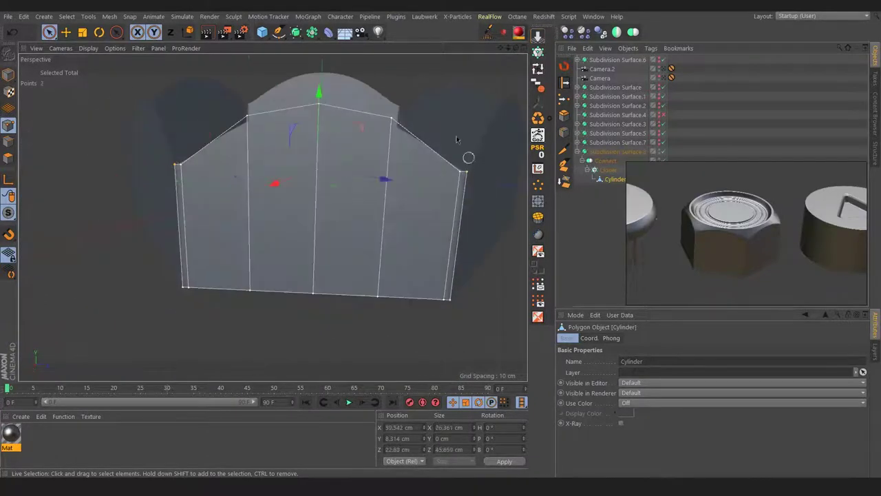
click(448, 120)
mouse_move(449, 120)
alt+mouse_down()
mouse_move(388, 154)
mouse_move(573, 157)
alt+mouse_up()
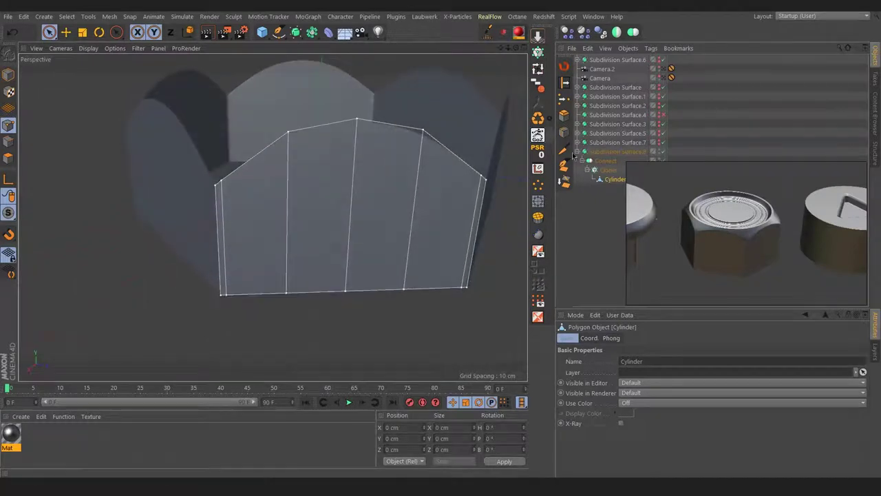
click(596, 162)
click(541, 99)
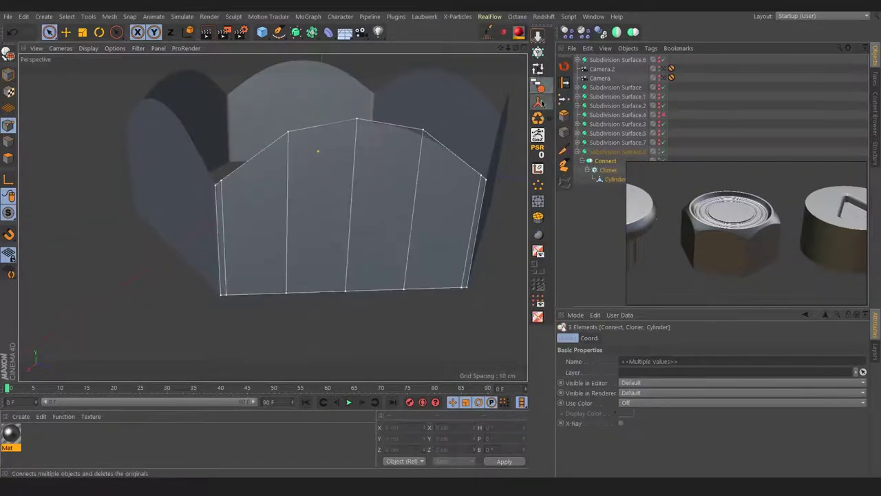
Step: Make the selected objects editable and select the panel's polygons
click(8, 53)
click(9, 158)
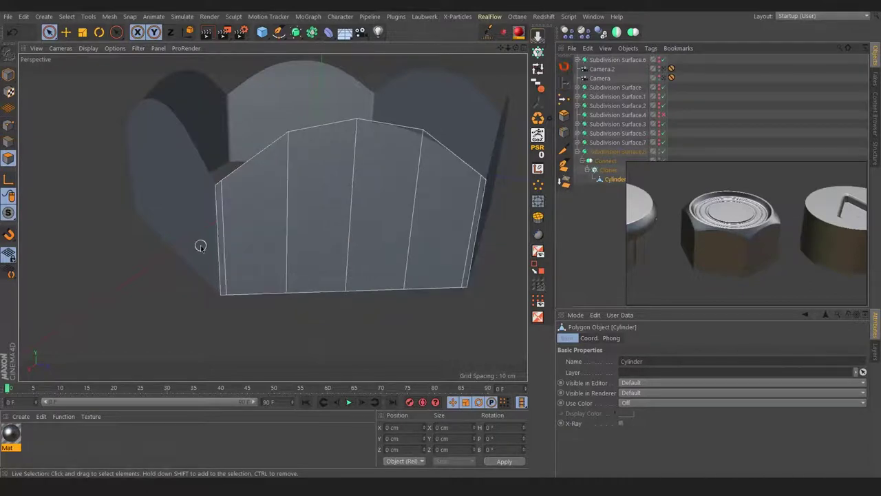
drag(204, 248, 301, 244)
click(395, 259)
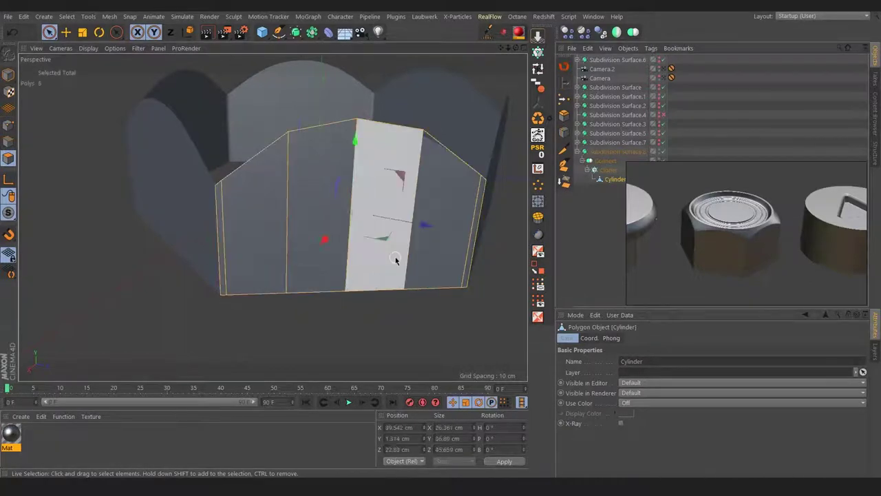
Step: Shrink the selected polygons slightly with scaling oriented along their normals
key(t)
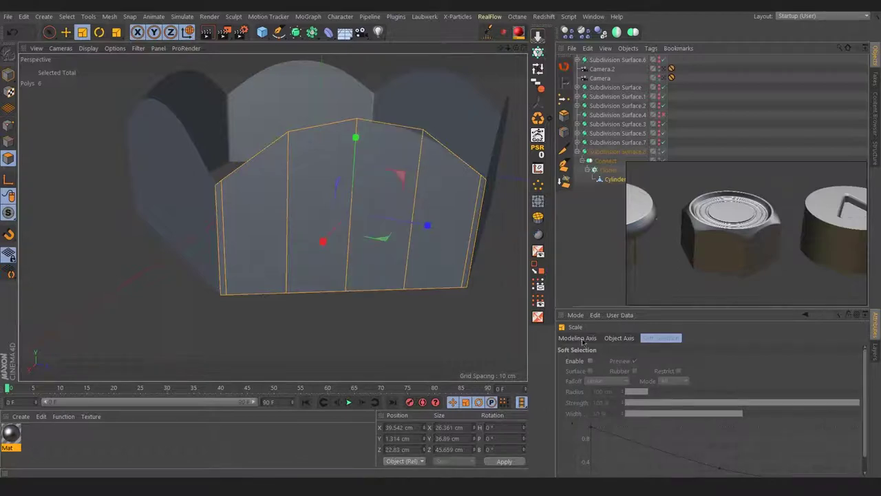
click(582, 339)
click(715, 361)
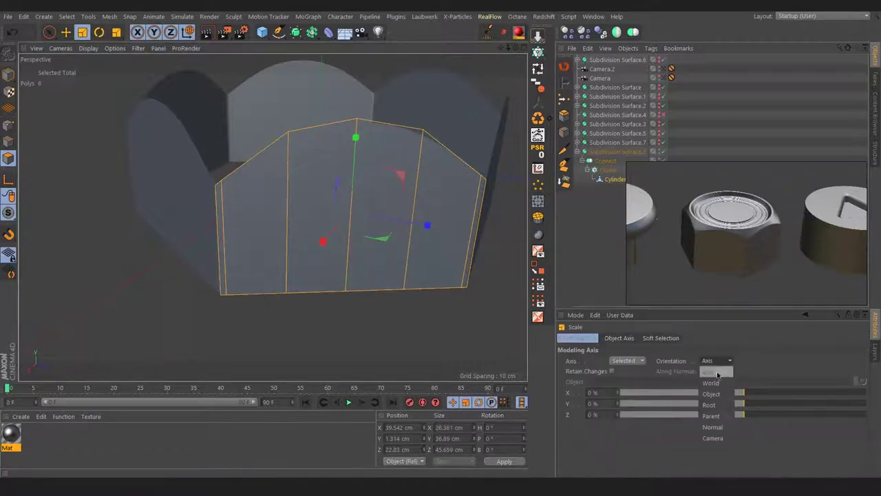
click(722, 432)
alt+drag(426, 282, 391, 277)
mouse_move(294, 226)
mouse_down()
mouse_move(216, 234)
mouse_move(269, 218)
mouse_up()
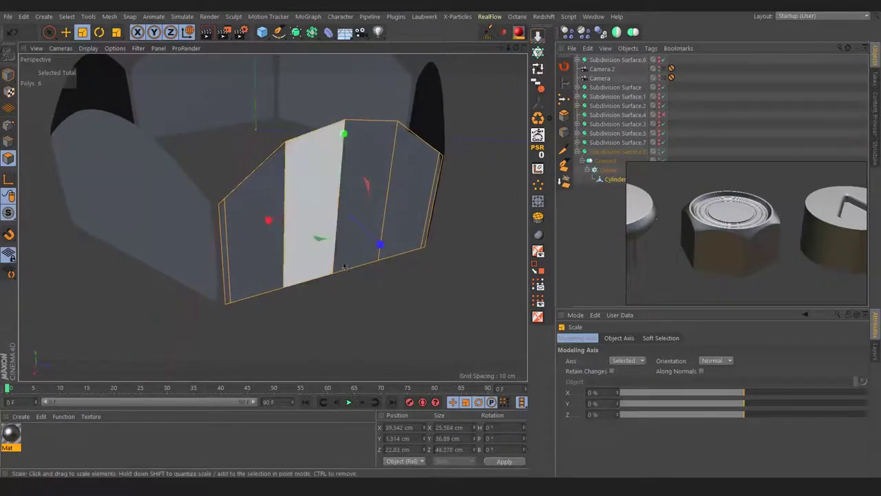
click(214, 287)
Step: Merge Connect, Cloner and Cylinder into one Connect.1 mesh
click(605, 160)
shift+click(614, 179)
click(541, 104)
mouse_move(258, 259)
alt+mouse_down()
mouse_move(230, 216)
mouse_move(377, 330)
alt+mouse_up()
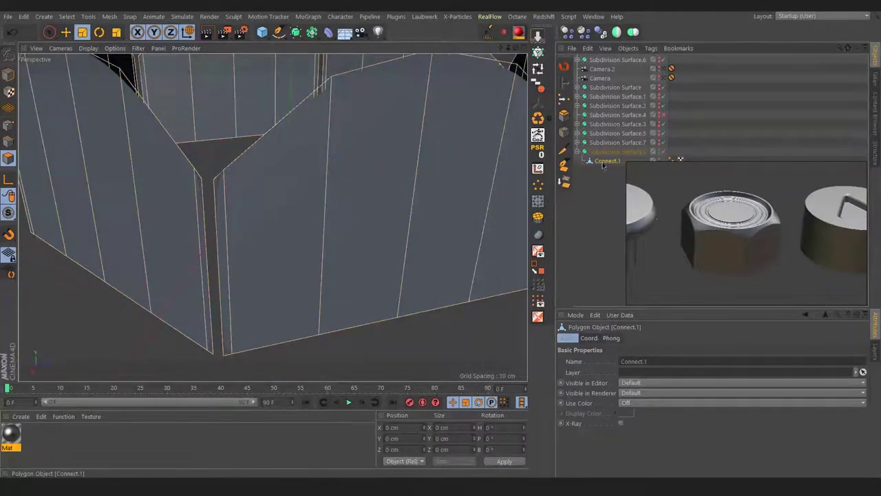
Step: With the Polygon Pen, pull a new polygon from the edge at the first crease
alt+drag(289, 248, 267, 239)
scroll(256, 232, down, 3)
scroll(263, 180, up, 3)
alt+drag(263, 180, 296, 186)
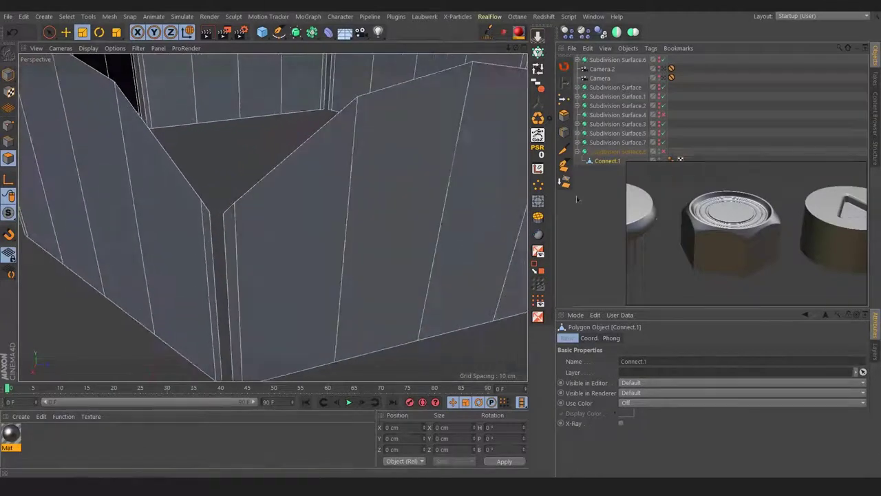
click(565, 165)
scroll(259, 266, up, 2)
scroll(261, 214, up, 3)
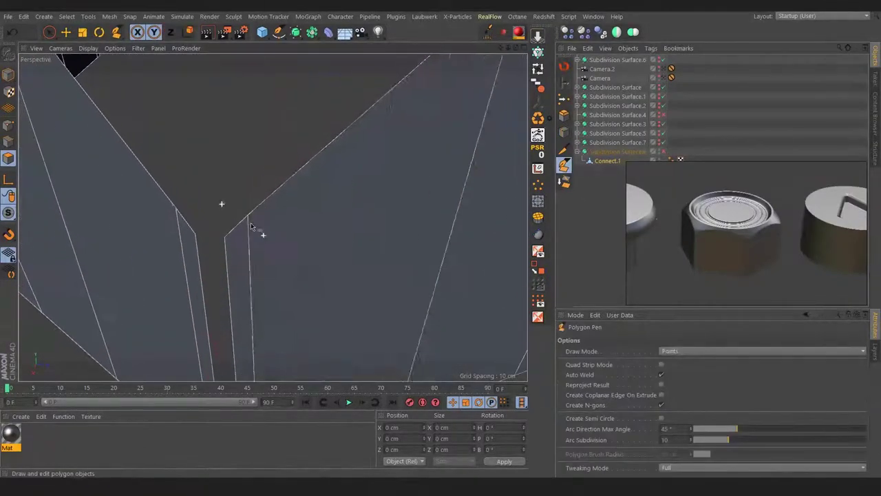
ctrl+drag(225, 267, 195, 226)
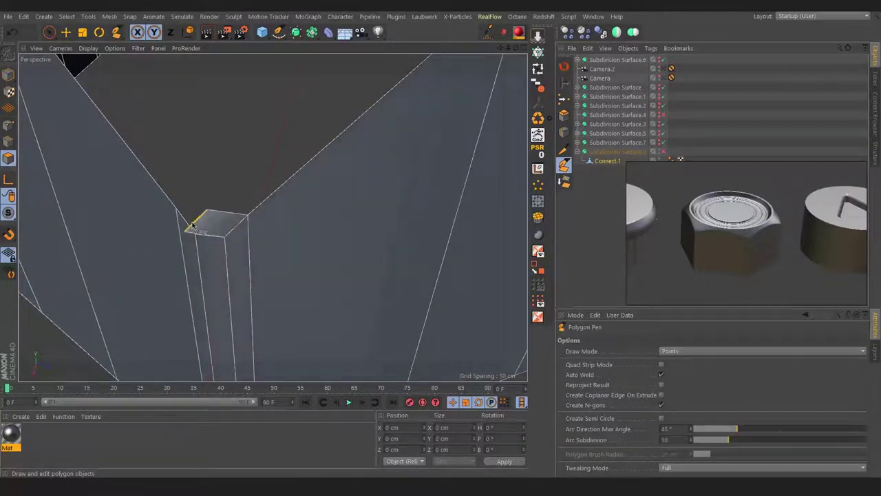
Step: Fill the gap beside the black panel with a polygon snapped to the panel corner
alt+drag(187, 224, 285, 200)
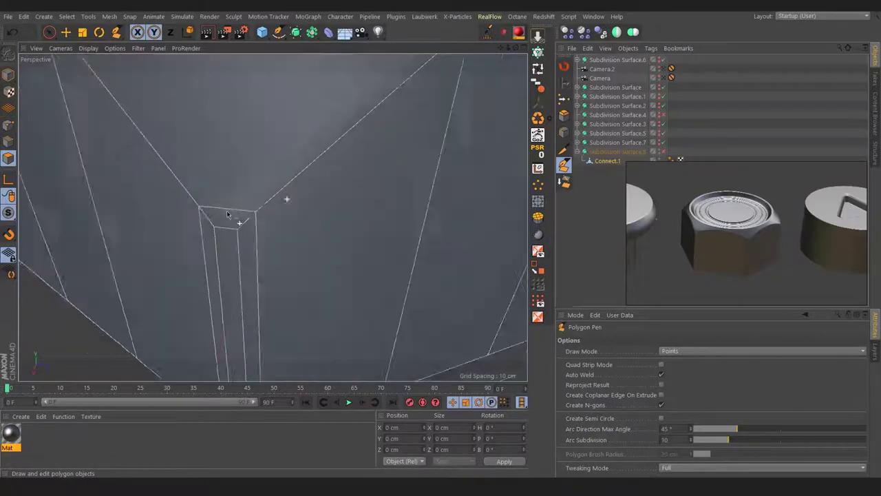
scroll(240, 207, down, 5)
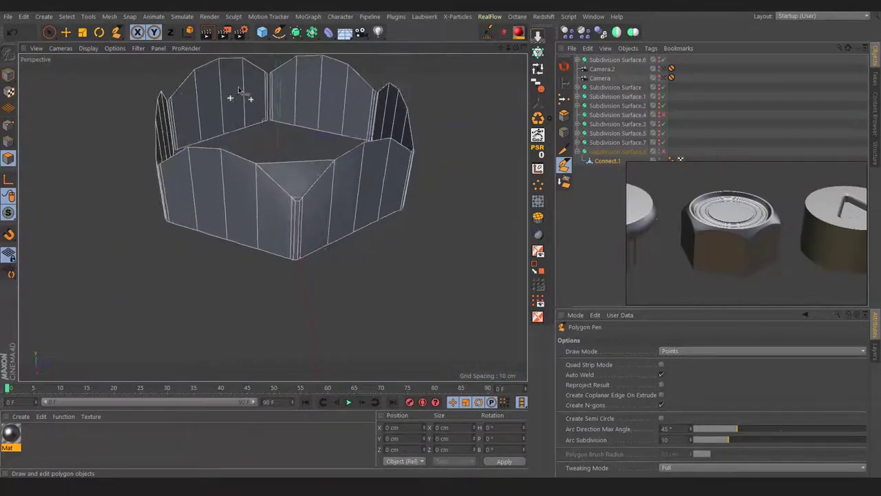
alt+drag(240, 92, 241, 163)
scroll(241, 163, up, 5)
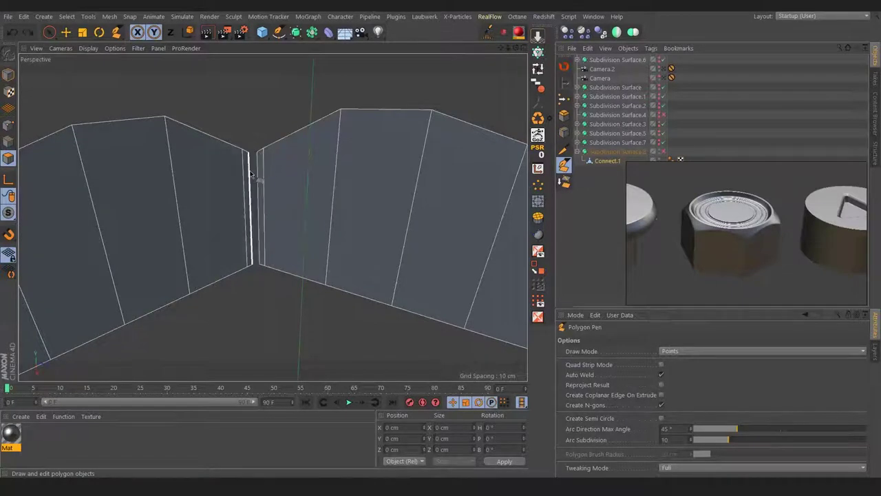
scroll(260, 152, up, 3)
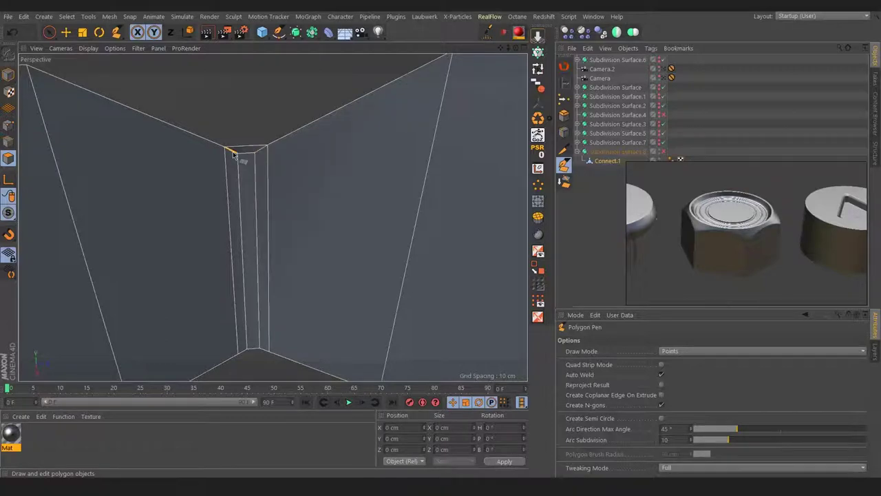
scroll(267, 151, down, 5)
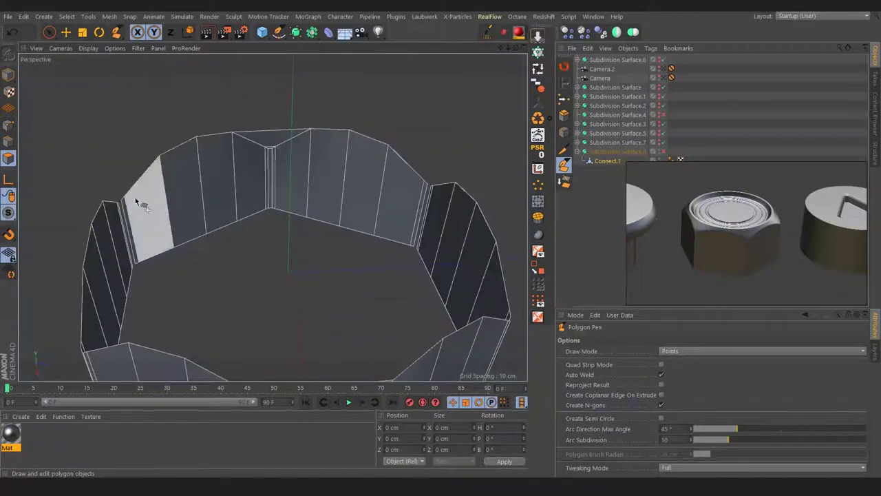
scroll(133, 198, up, 3)
scroll(165, 221, up, 2)
ctrl+drag(155, 226, 148, 222)
drag(158, 189, 142, 203)
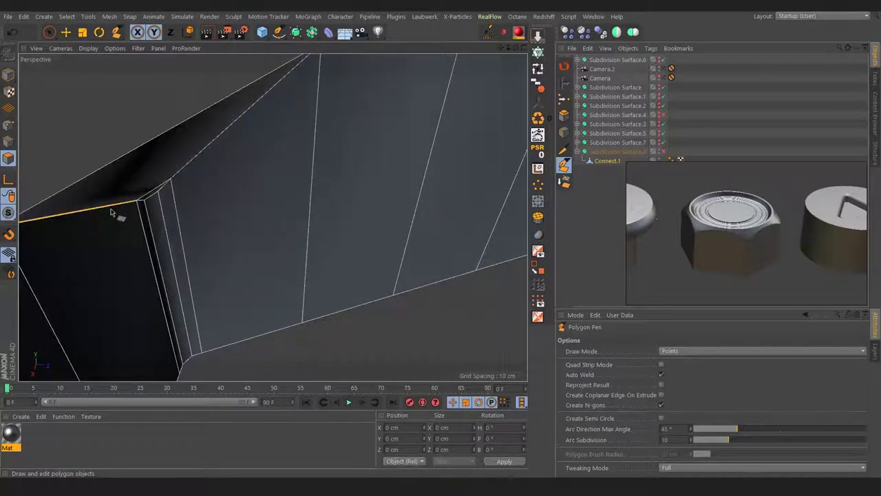
Step: Pull another polygon out from the wall edge into the next gap
scroll(158, 194, down, 5)
alt+drag(157, 193, 478, 202)
scroll(504, 148, up, 5)
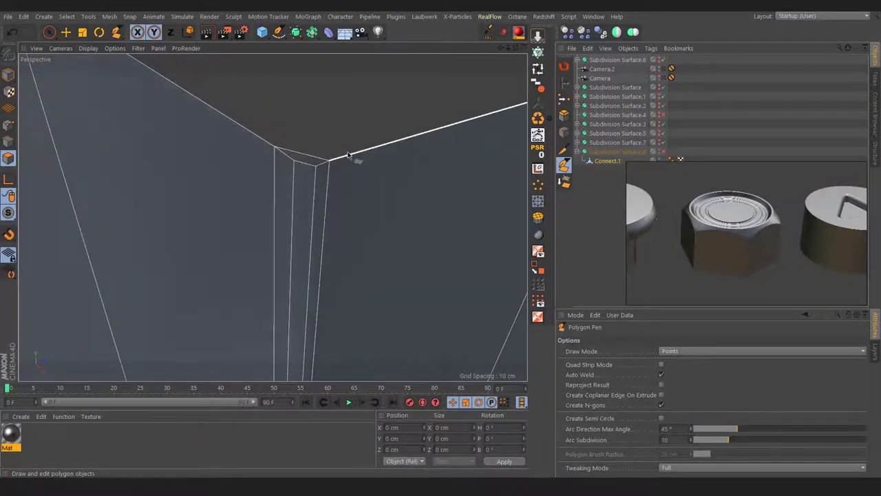
scroll(348, 154, down, 5)
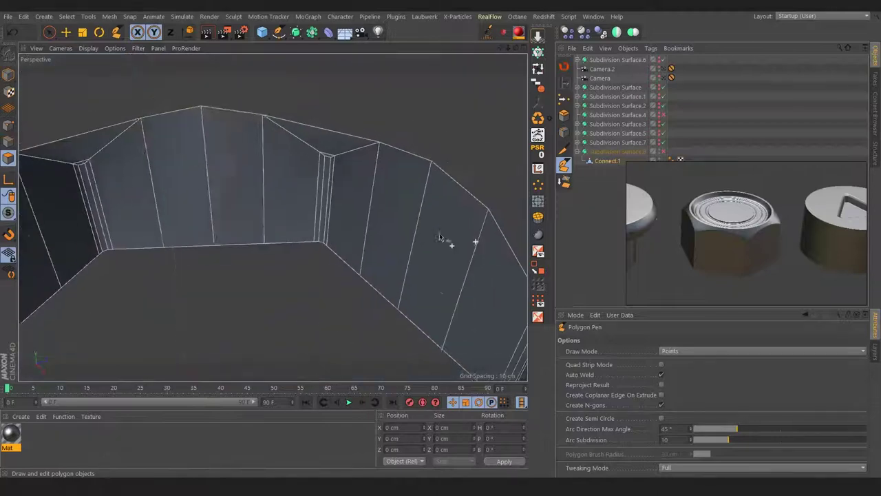
alt+drag(441, 238, 271, 212)
scroll(466, 246, up, 3)
scroll(475, 253, up, 3)
scroll(311, 247, up, 3)
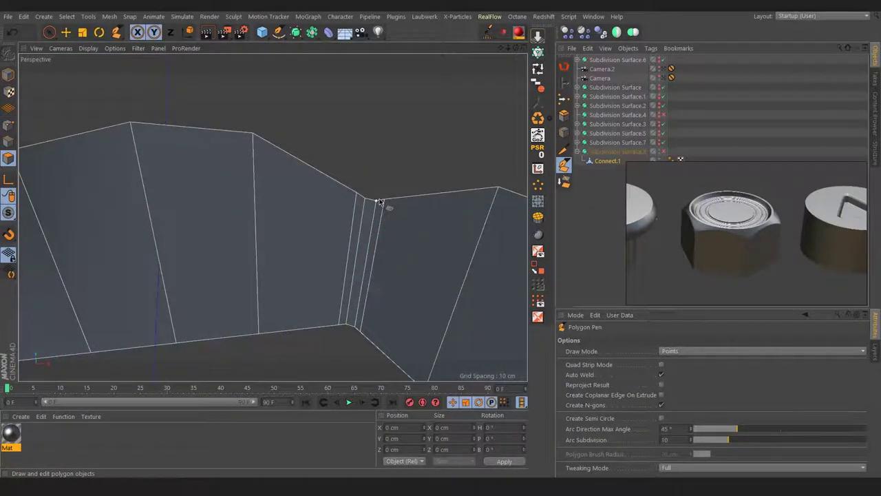
scroll(384, 203, up, 3)
scroll(393, 197, up, 3)
scroll(331, 248, down, 2)
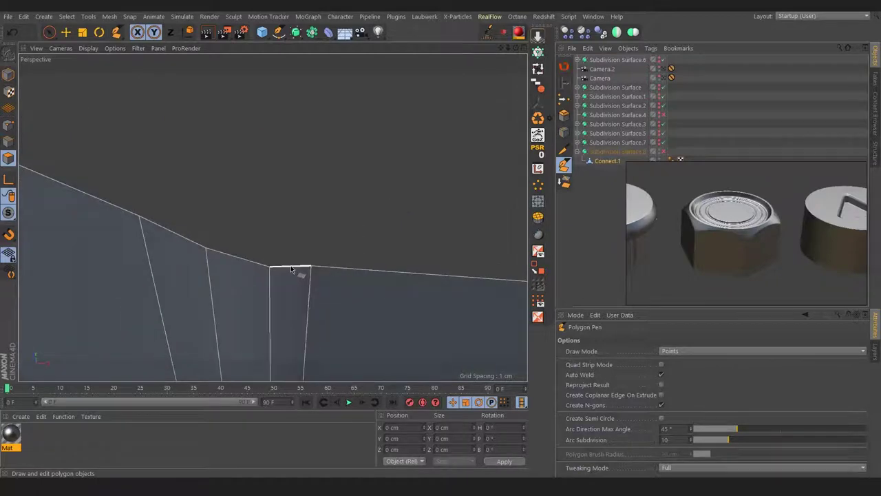
ctrl+drag(330, 267, 160, 212)
Step: Bridge the remaining hole between wall panels with a polygon
scroll(148, 234, down, 5)
scroll(338, 318, down, 3)
mouse_move(276, 236)
alt+mouse_down()
mouse_move(232, 266)
mouse_move(262, 305)
alt+mouse_up()
scroll(370, 281, up, 4)
alt+drag(369, 281, 326, 292)
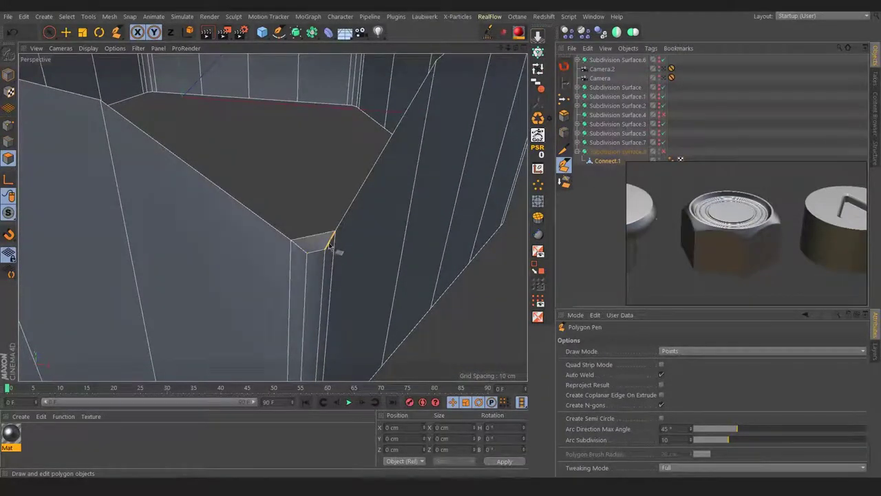
mouse_move(346, 228)
mouse_down()
mouse_move(283, 232)
mouse_move(397, 201)
mouse_up()
scroll(283, 234, down, 3)
click(564, 165)
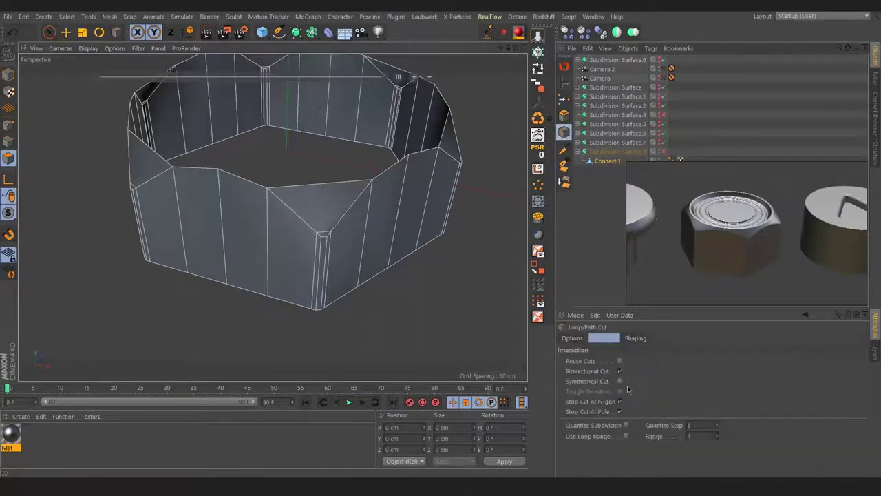
Step: Insert two loop cuts around the ring, including one through the front edge
click(319, 189)
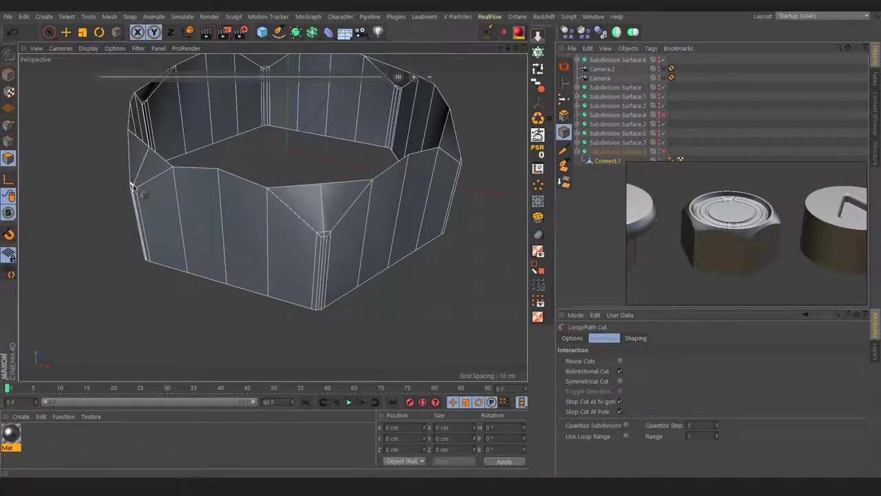
alt+drag(472, 178, 508, 72)
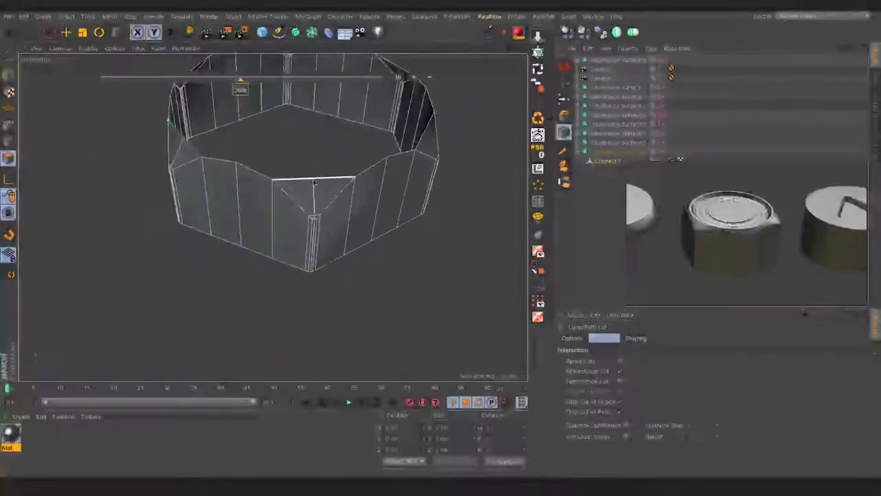
mouse_move(313, 181)
alt+mouse_down()
mouse_move(229, 225)
mouse_move(279, 225)
alt+mouse_up()
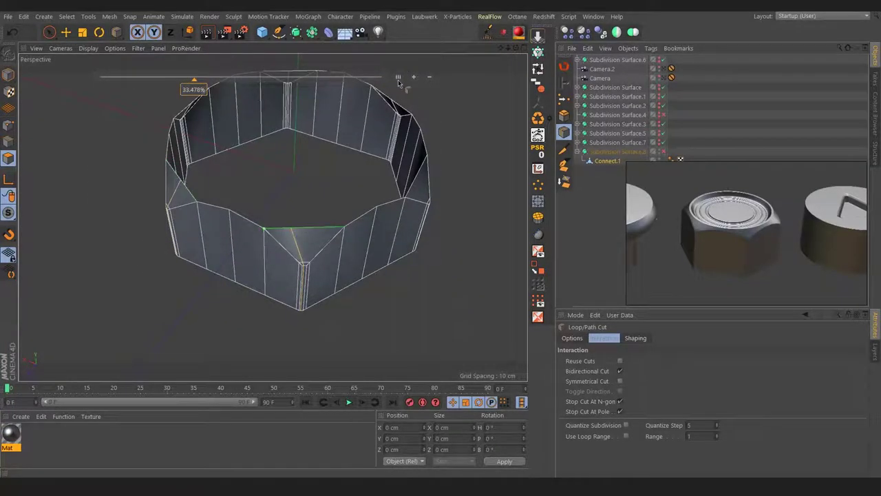
mouse_move(397, 78)
alt+mouse_down()
mouse_move(285, 222)
mouse_move(267, 277)
alt+mouse_up()
click(335, 307)
mouse_move(400, 229)
alt+mouse_down()
mouse_move(271, 216)
mouse_move(384, 265)
mouse_move(207, 193)
alt+mouse_up()
key(space)
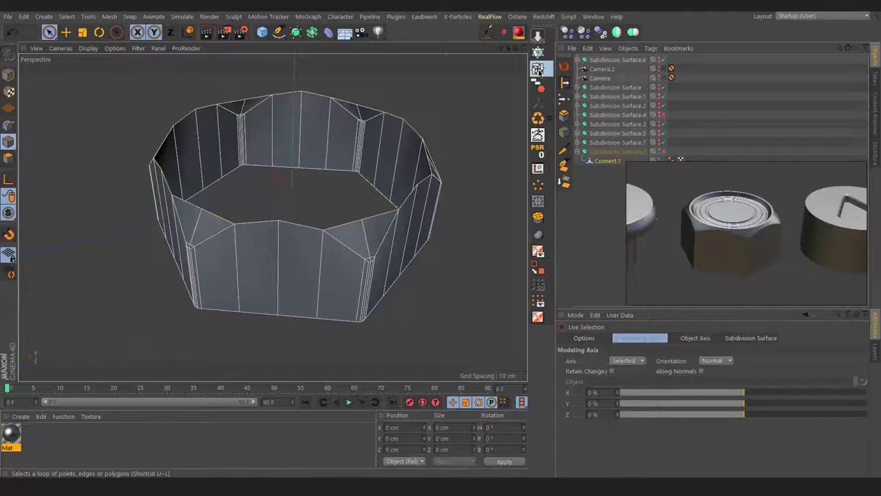
Step: Loop-select the top rim edges, raise them about 4 cm and flatten them to one height
click(539, 71)
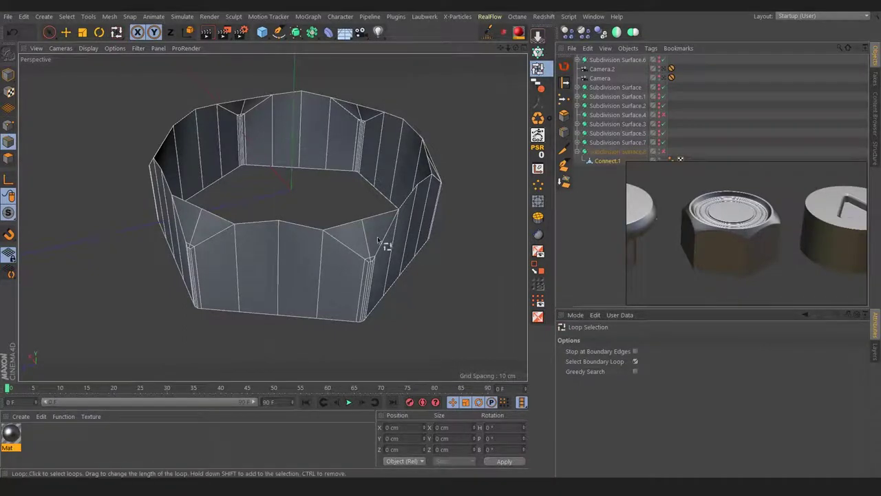
click(345, 235)
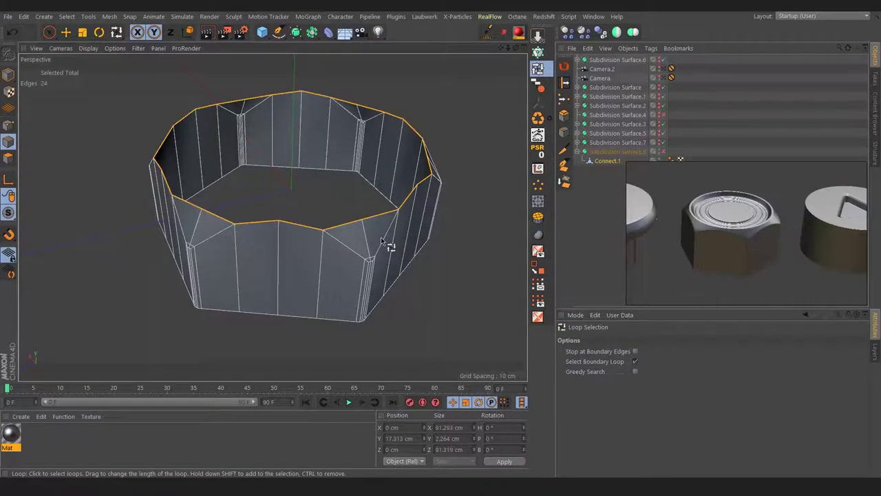
key(e)
alt+drag(375, 233, 313, 135)
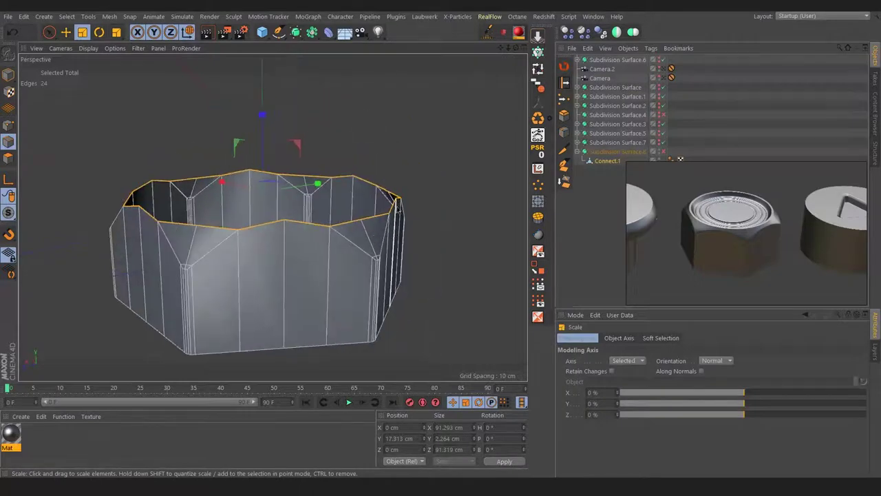
drag(263, 121, 269, 108)
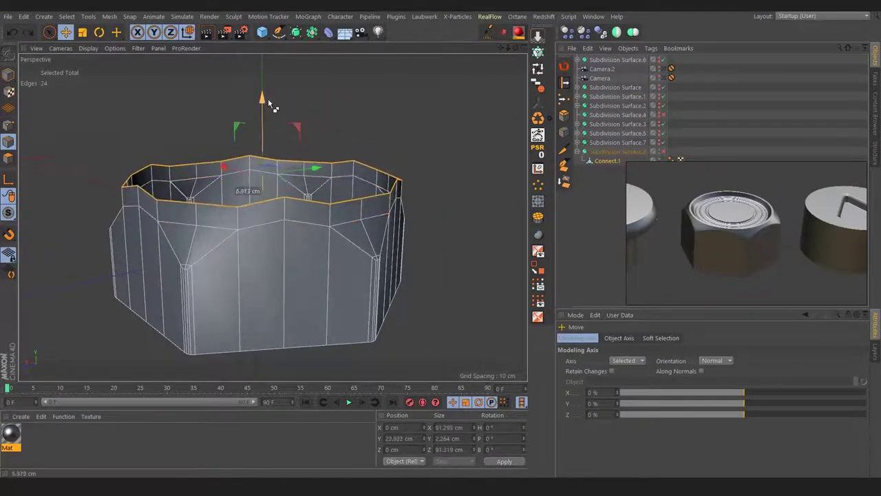
key(t)
drag(269, 124, 269, 171)
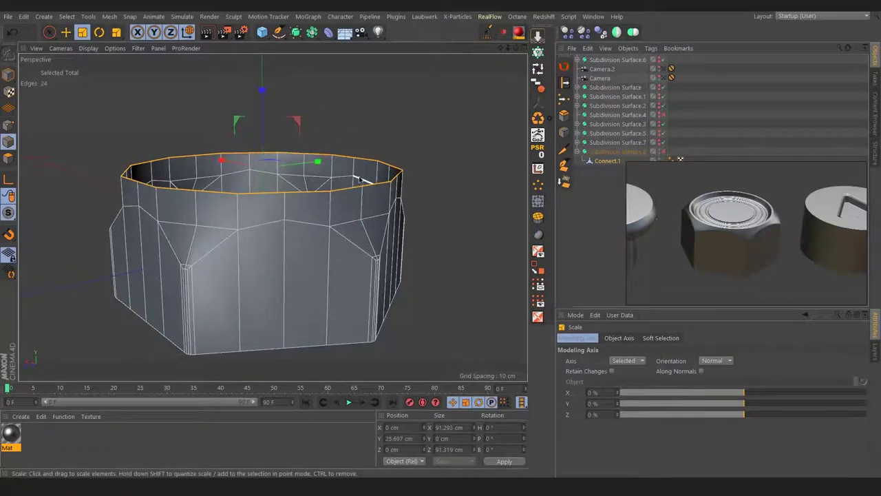
Step: Pull the top rim loop inward, lower it slightly, then widen it a little
drag(465, 205, 329, 217)
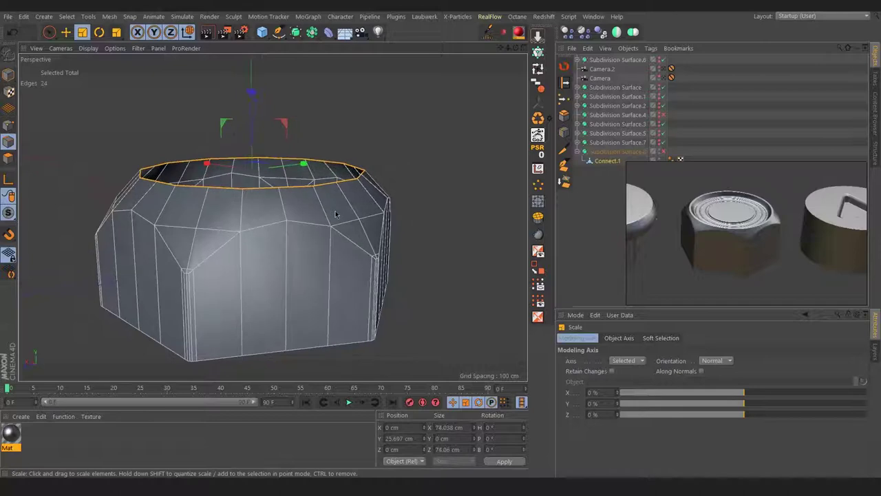
key(e)
drag(249, 103, 249, 123)
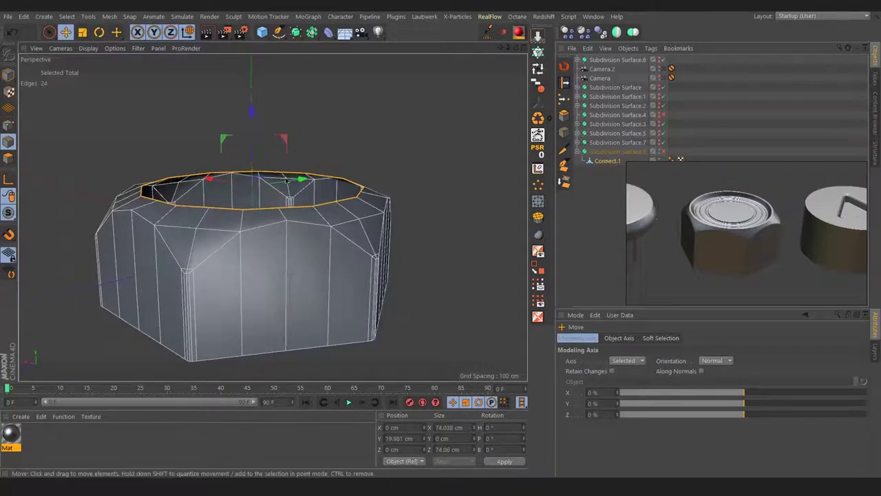
scroll(390, 221, up, 5)
mouse_move(423, 234)
mouse_down()
mouse_move(505, 245)
mouse_move(473, 256)
mouse_move(382, 210)
mouse_move(413, 245)
mouse_move(337, 255)
mouse_move(281, 236)
mouse_move(280, 222)
mouse_up()
scroll(281, 236, down, 3)
click(9, 125)
scroll(269, 207, up, 3)
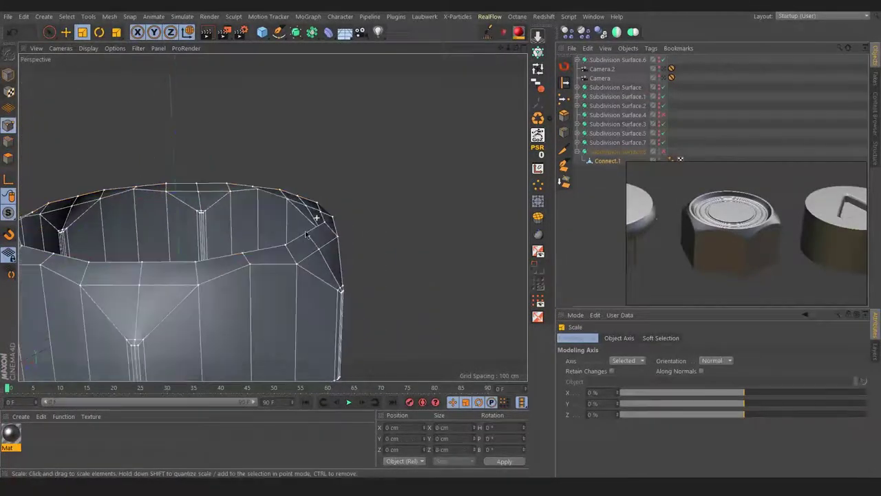
Step: Loop-select the rim points, scale them to about 83%, lower them slightly, then enlarge to about 105%
key(u)
key(l)
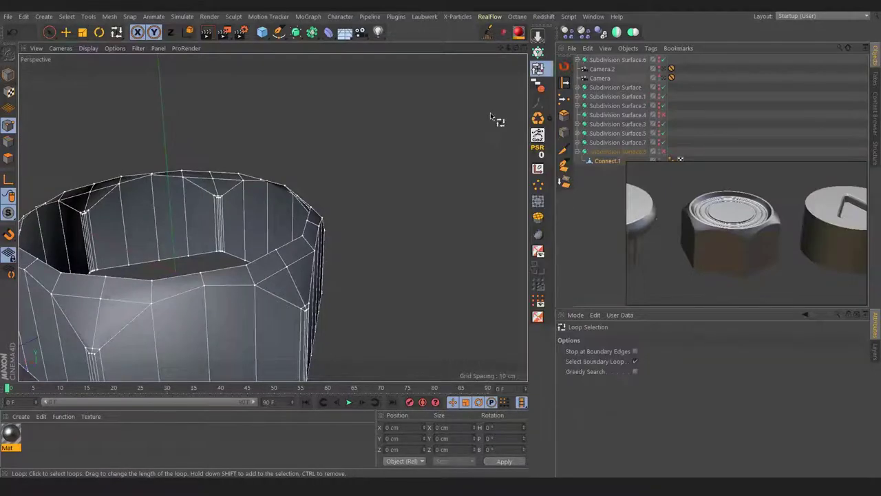
click(282, 251)
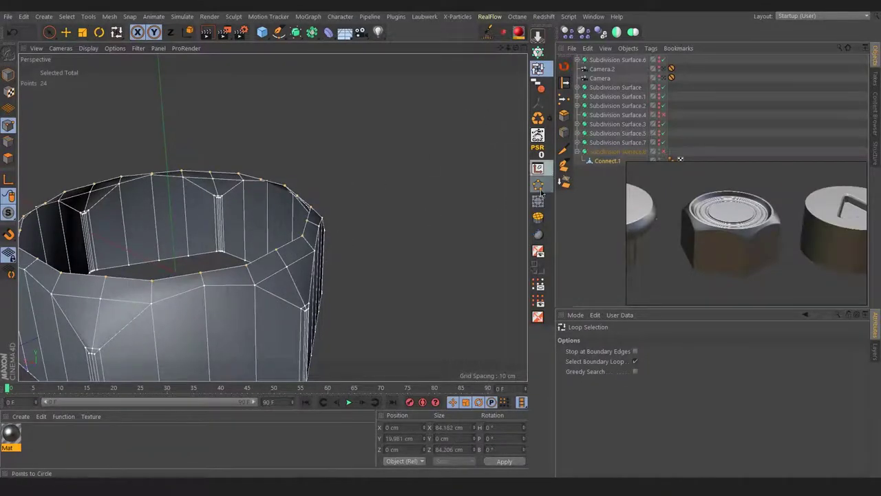
mouse_move(499, 203)
alt+mouse_down()
mouse_move(318, 256)
mouse_move(433, 226)
mouse_move(345, 231)
alt+mouse_up()
key(t)
scroll(322, 232, up, 5)
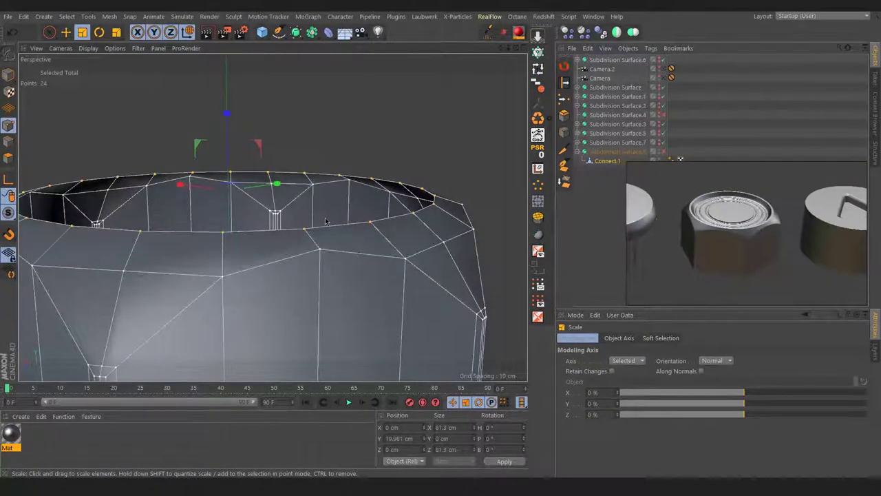
key(e)
drag(312, 183, 312, 187)
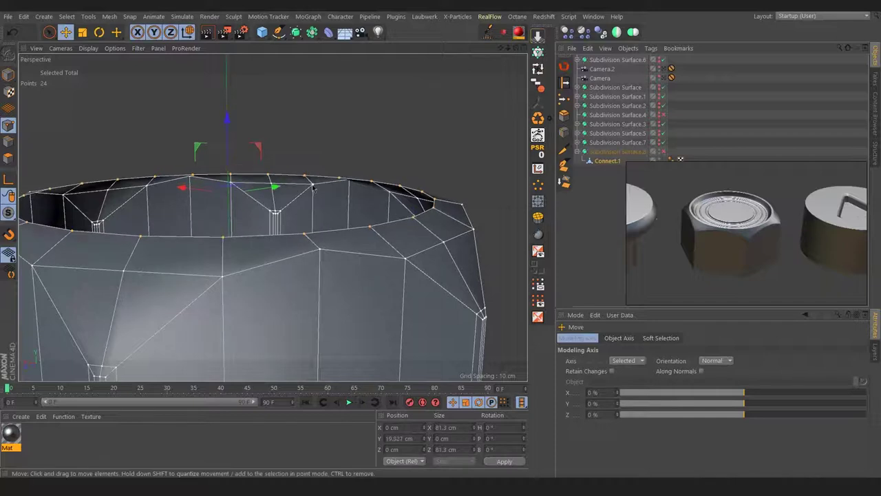
key(t)
mouse_move(375, 205)
mouse_down()
mouse_move(440, 226)
mouse_move(411, 260)
mouse_move(335, 276)
mouse_move(324, 303)
mouse_up()
Step: Select the top rim edge loop, shrink it inward from about 97%, and lower it about 3 cm
click(8, 141)
double_click(250, 160)
key(r)
key(t)
drag(458, 173, 443, 173)
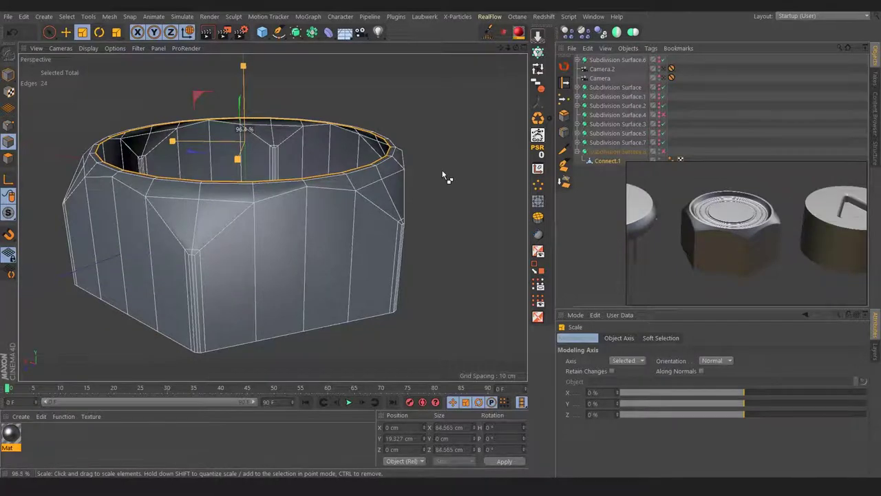
drag(465, 175, 429, 170)
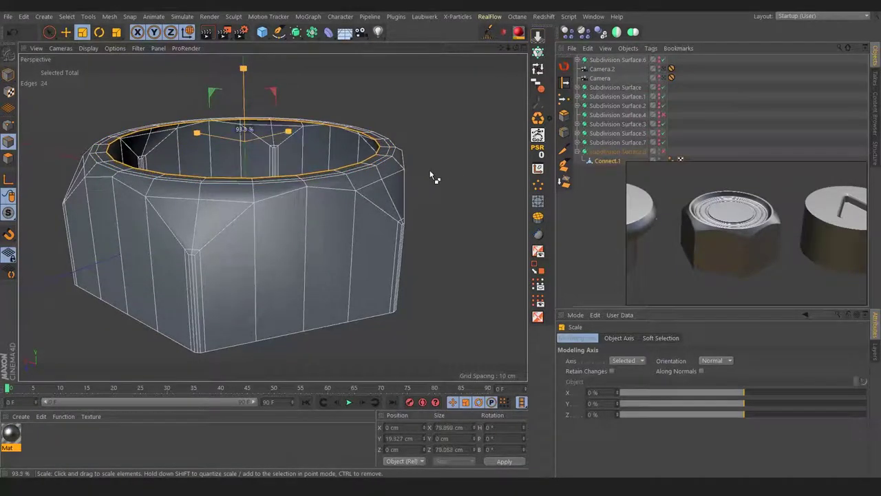
key(e)
drag(243, 74, 243, 77)
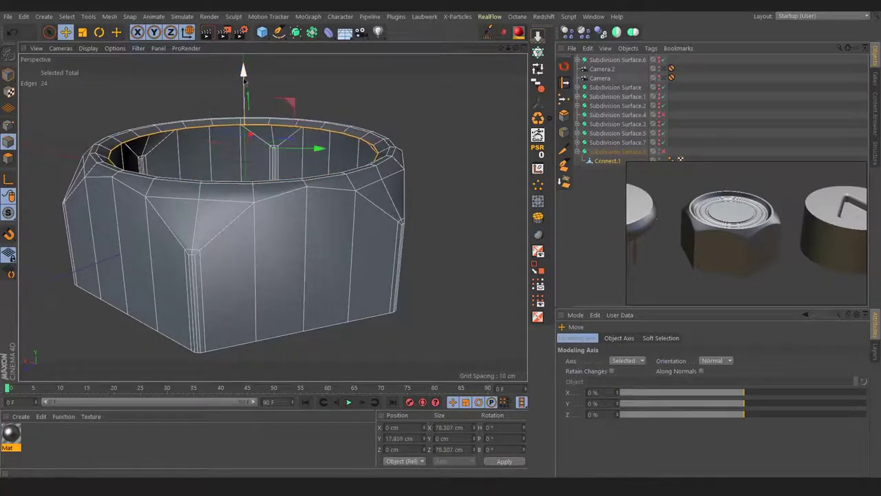
Step: Scale the loop into an inner ring, raise it about 2 cm, then shrink it slightly
key(t)
drag(441, 182, 275, 168)
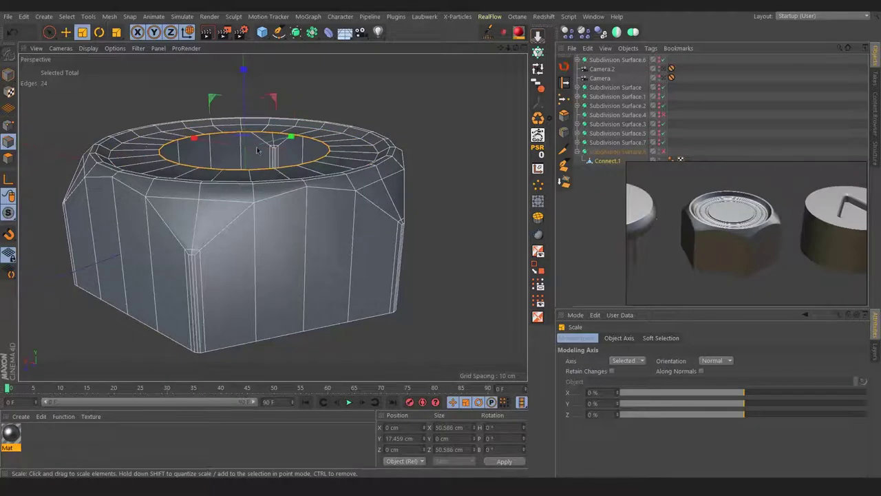
key(e)
drag(245, 85, 245, 71)
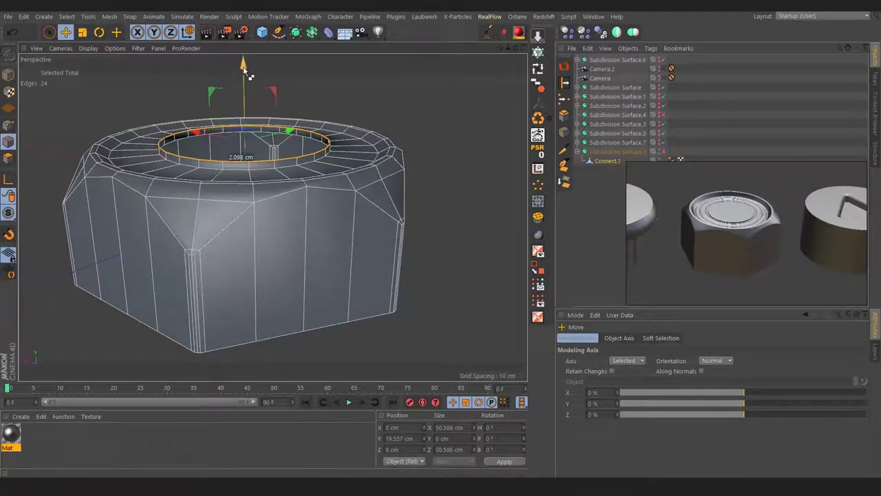
key(t)
drag(417, 146, 386, 172)
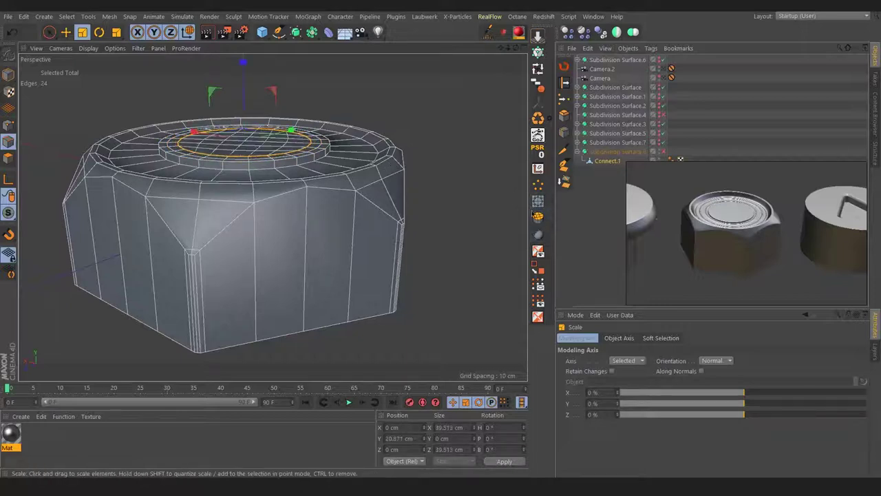
key(9)
scroll(305, 253, up, 2)
scroll(310, 210, up, 5)
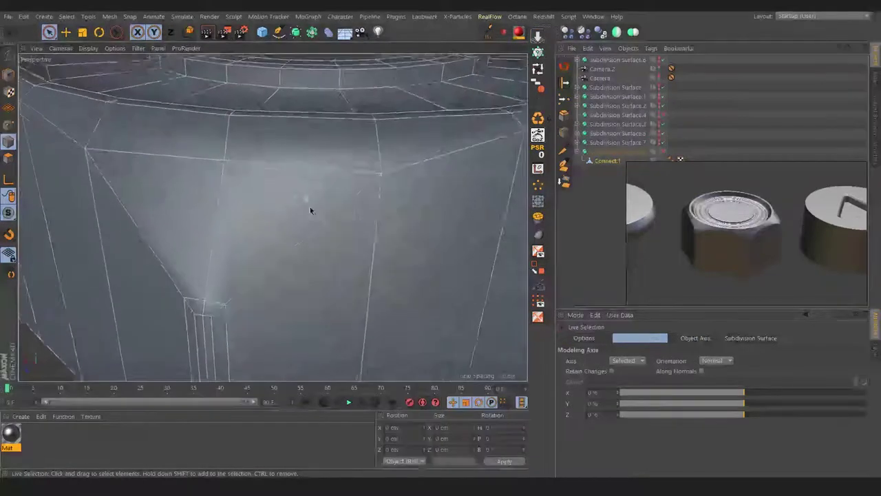
Step: Select all edges with Ctrl+A, then clear the edge selection
scroll(310, 210, down, 5)
scroll(303, 241, up, 3)
scroll(297, 246, down, 3)
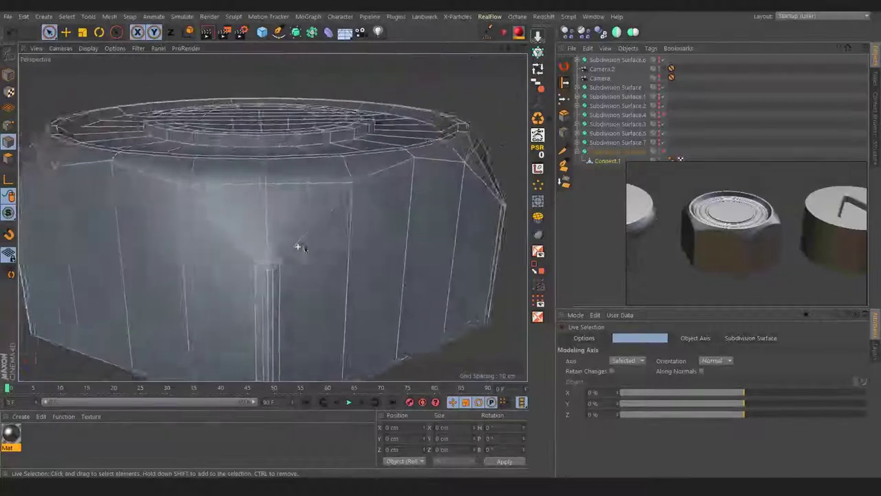
scroll(297, 247, down, 3)
key(e)
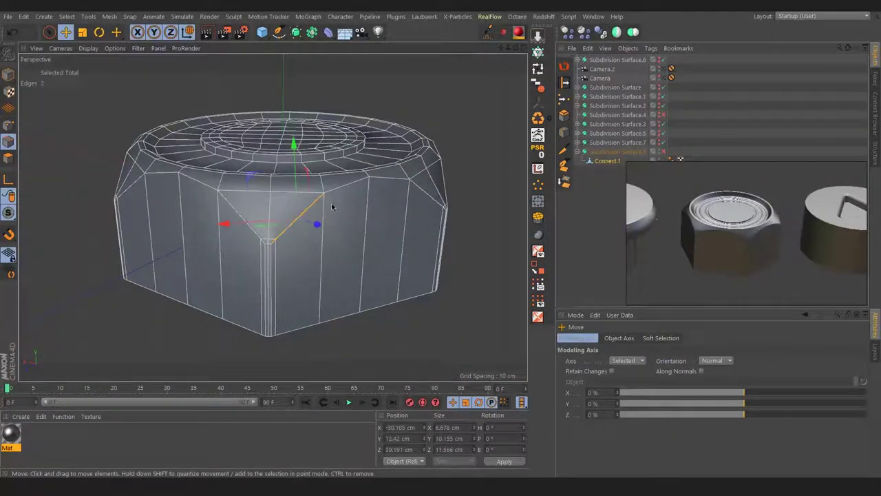
key(ctrl+a)
key(ctrl+shift+a)
Step: Select the vertical and upper edges outlining one side face and activate Edge Slide
scroll(262, 240, up, 3)
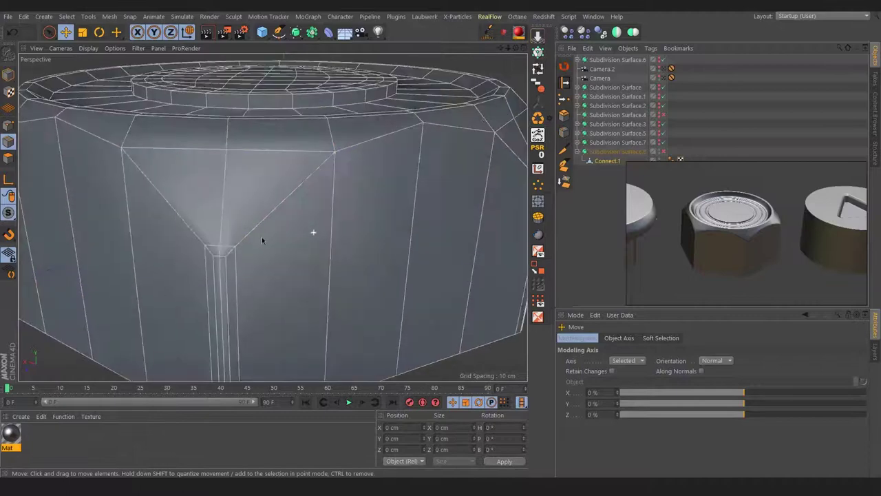
shift+click(225, 267)
scroll(224, 267, down, 3)
scroll(313, 161, down, 1)
shift+click(440, 186)
alt+drag(465, 218, 460, 224)
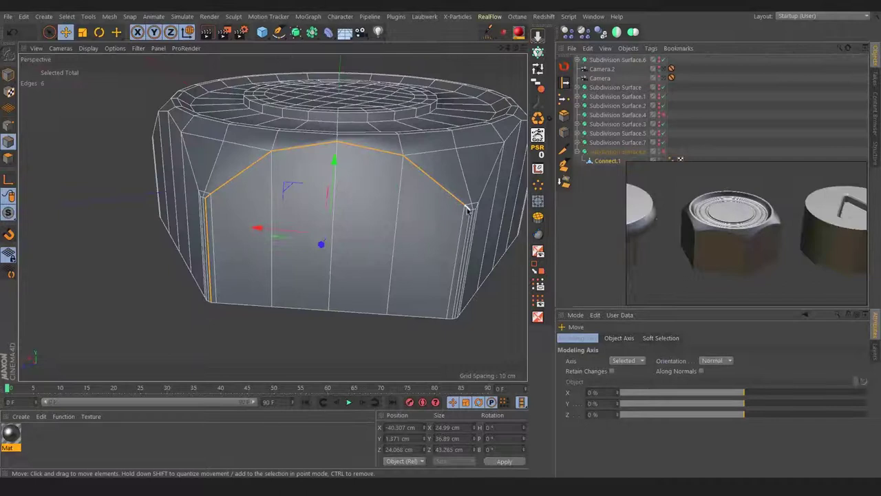
scroll(340, 236, up, 3)
scroll(360, 202, up, 3)
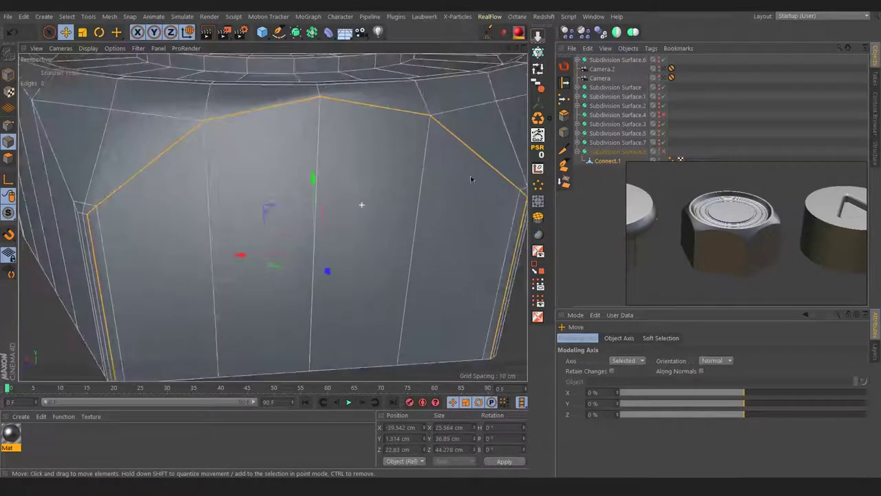
click(565, 83)
mouse_move(108, 196)
alt+mouse_down()
mouse_move(96, 225)
mouse_move(204, 221)
mouse_move(262, 204)
alt+mouse_up()
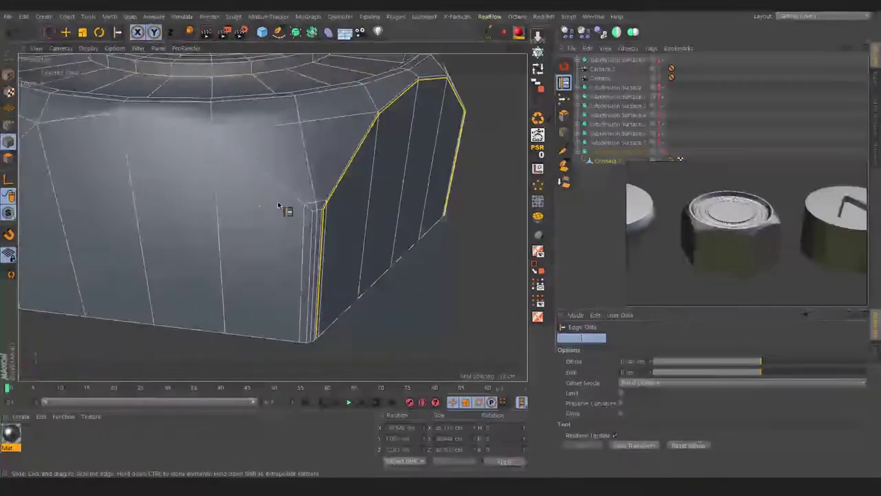
Step: Select a diagonal and a vertical side edge and slide them closer to the corner
key(e)
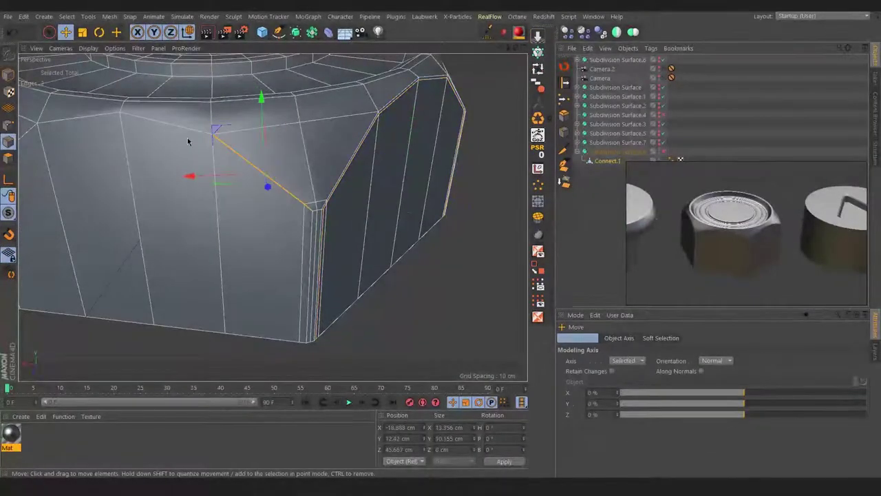
mouse_move(308, 224)
alt+mouse_down()
mouse_move(193, 197)
mouse_move(119, 259)
mouse_move(260, 188)
mouse_move(228, 191)
mouse_move(413, 212)
alt+mouse_up()
shift+click(136, 234)
shift+click(134, 257)
key(m)
key(o)
scroll(413, 211, up, 3)
scroll(384, 220, up, 1)
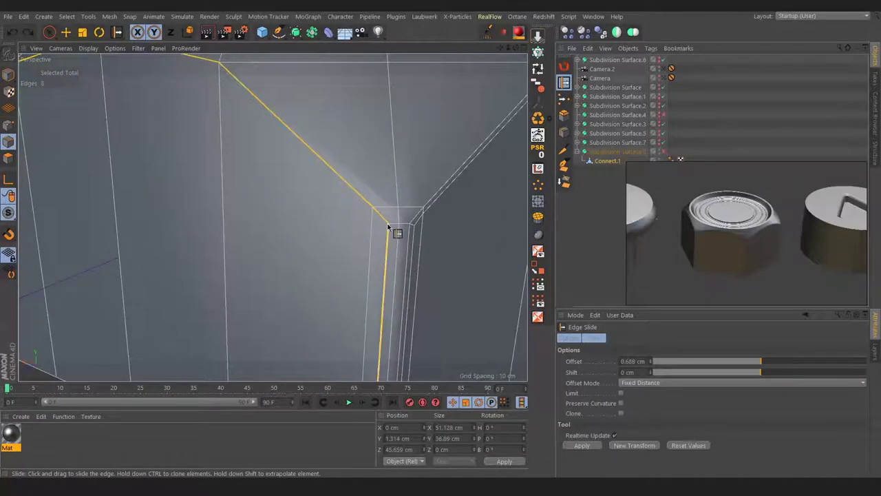
drag(388, 225, 382, 226)
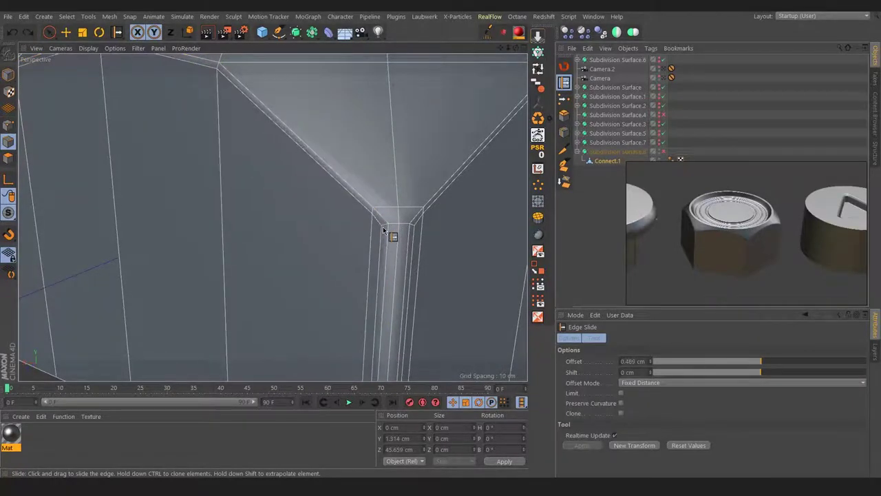
scroll(383, 227, down, 5)
scroll(172, 219, down, 3)
scroll(338, 230, up, 2)
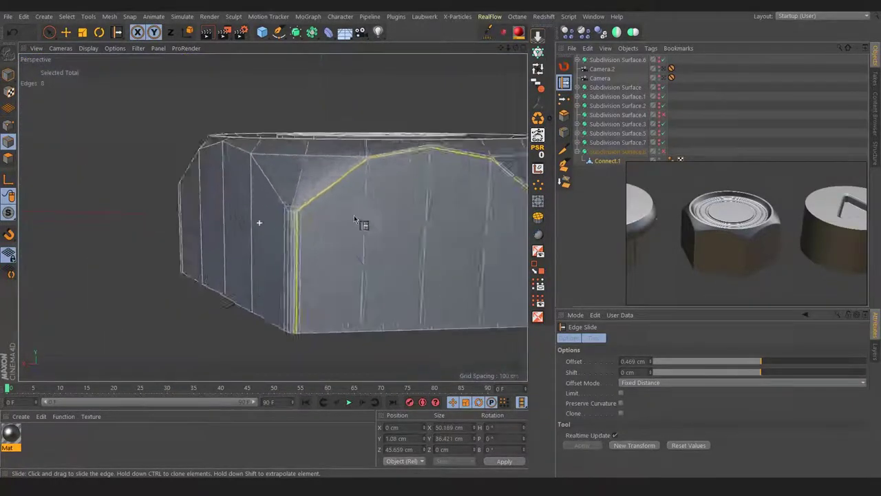
scroll(360, 222, up, 3)
scroll(348, 226, up, 1)
Step: Select the next diagonal and vertical corner edges and slide them toward the corner
mouse_move(329, 224)
alt+mouse_down()
mouse_move(346, 222)
mouse_move(306, 161)
alt+mouse_up()
key(e)
shift+click(343, 176)
shift+click(365, 212)
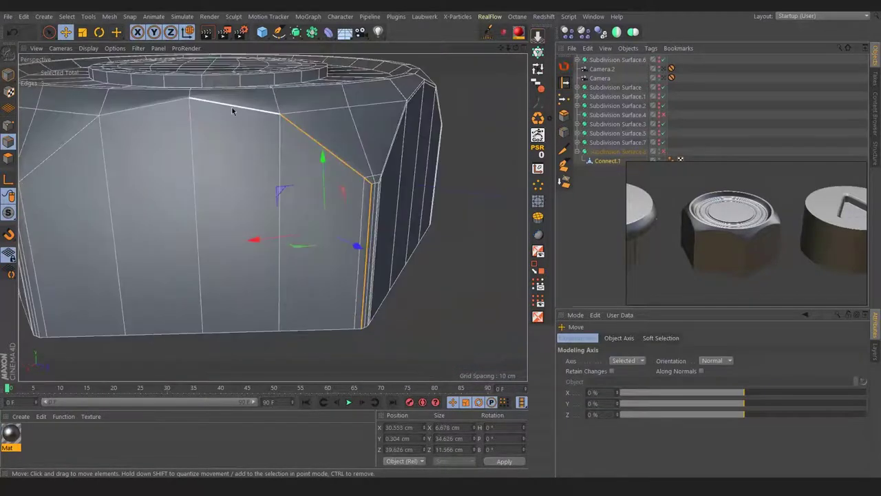
alt+drag(141, 125, 277, 138)
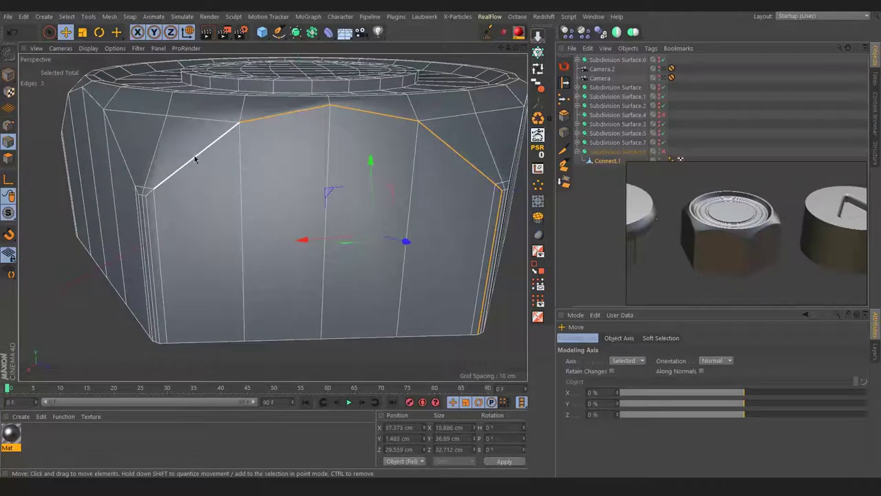
scroll(438, 170, up, 5)
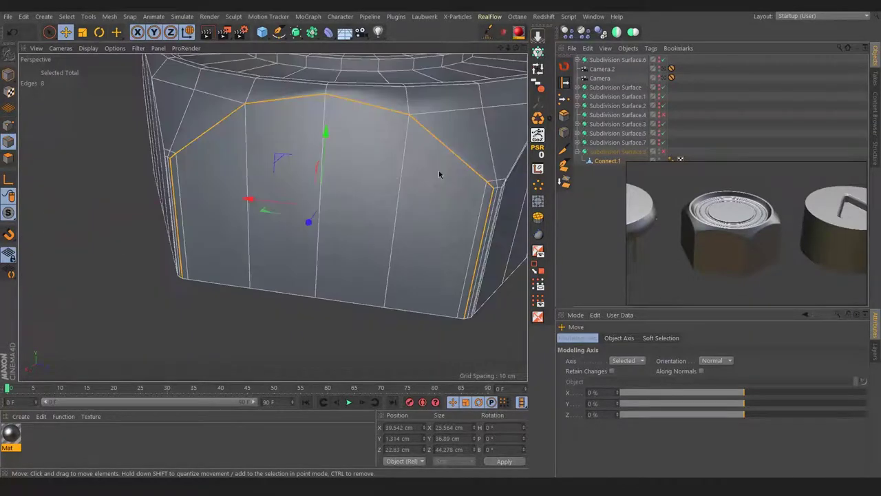
scroll(437, 187, up, 4)
key(m)
key(o)
drag(437, 191, 457, 199)
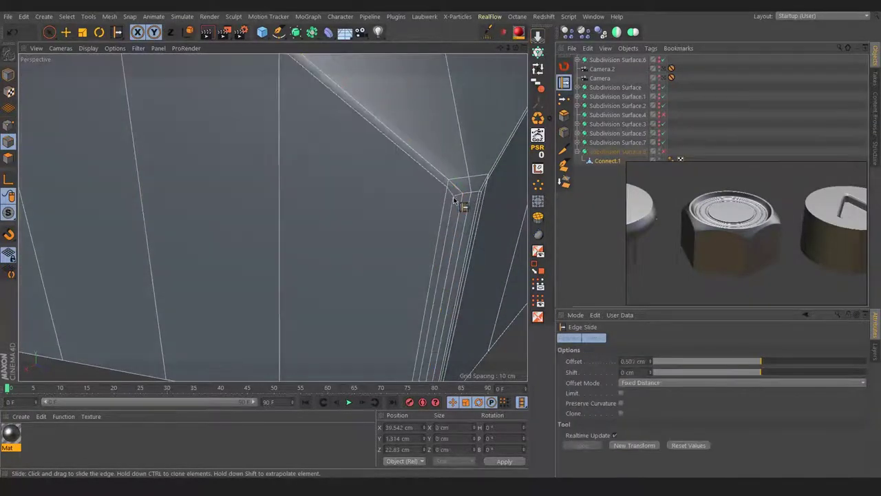
scroll(344, 207, down, 3)
scroll(227, 212, down, 3)
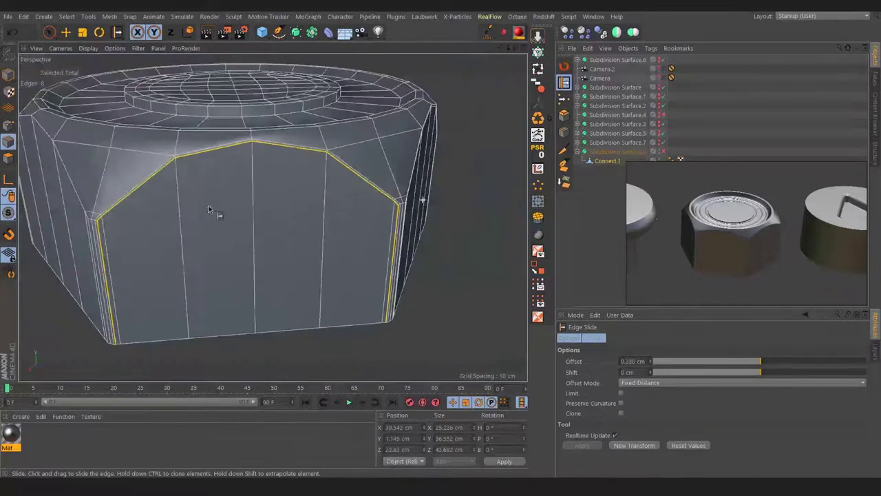
scroll(213, 205, up, 1)
Step: Select the diagonal, top and left edges at another corner of the nut
alt+drag(207, 204, 341, 207)
key(e)
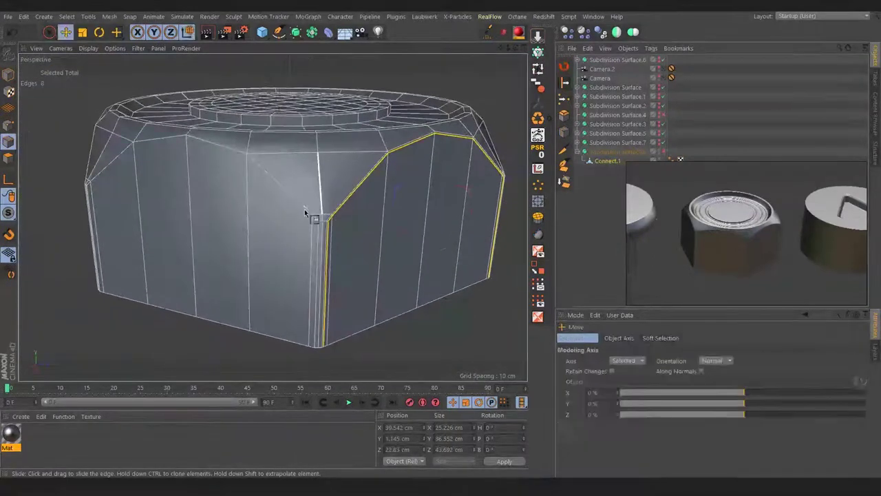
shift+click(305, 219)
alt+drag(314, 231, 307, 231)
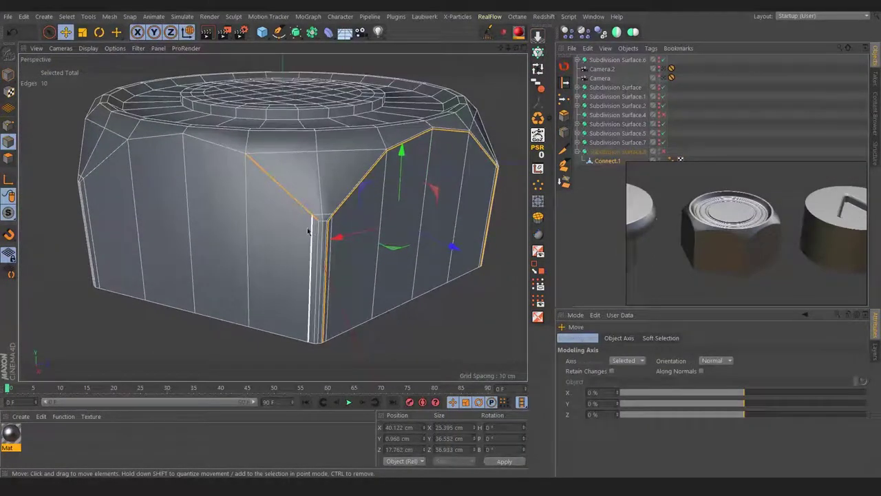
shift+click(207, 142)
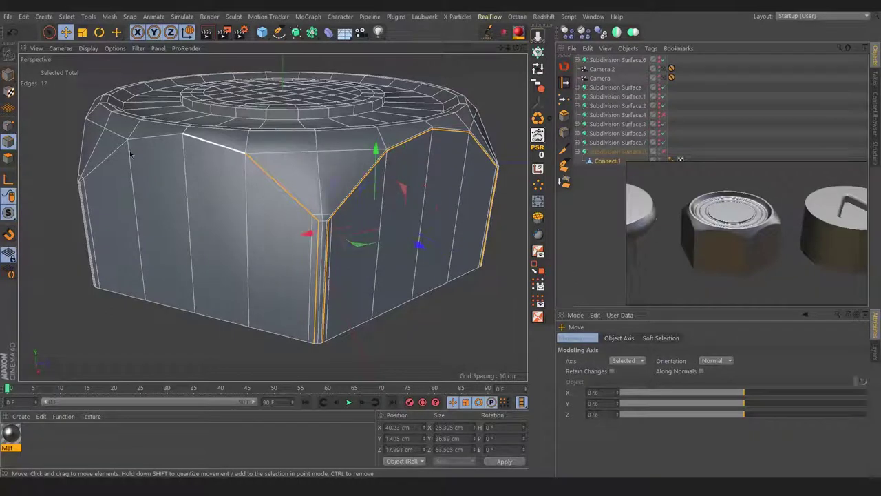
shift+click(114, 156)
mouse_move(114, 156)
alt+mouse_down()
mouse_move(134, 190)
mouse_move(82, 199)
mouse_move(350, 173)
alt+mouse_up()
scroll(350, 173, up, 5)
key(m)
key(o)
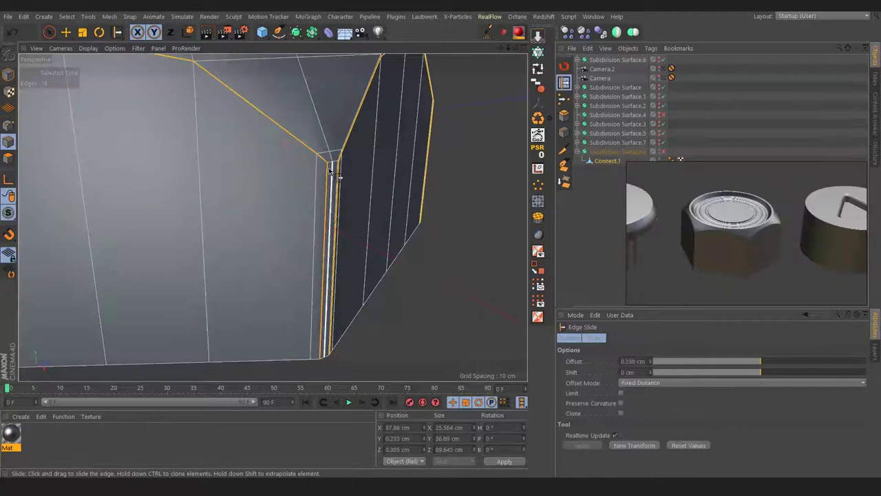
scroll(325, 172, down, 8)
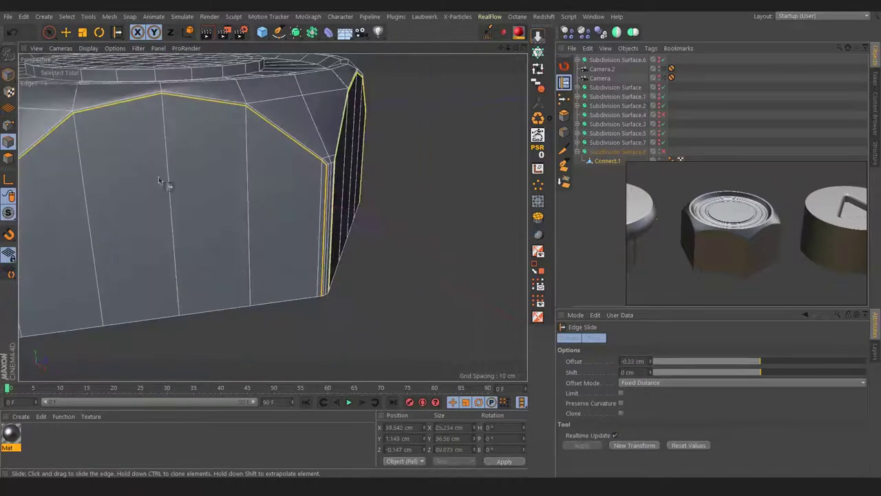
scroll(284, 170, up, 6)
Step: Slide those selected edges in toward the corner crease
key(e)
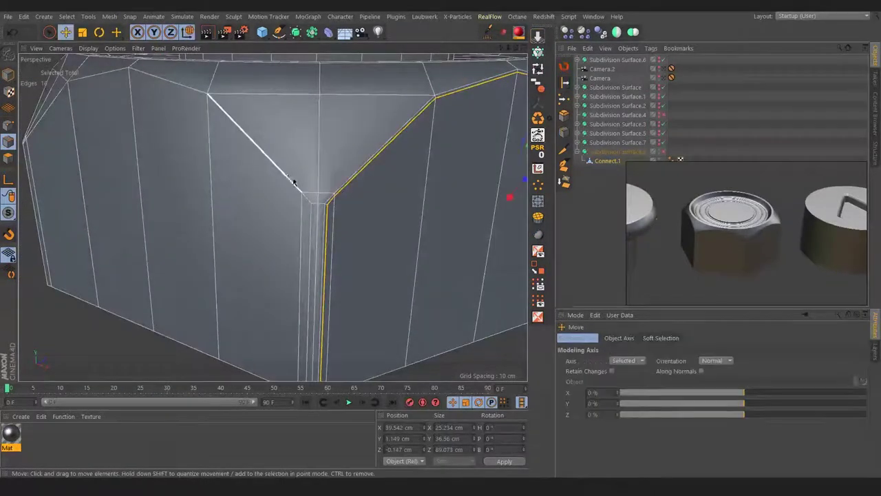
mouse_move(236, 153)
alt+mouse_down()
mouse_move(366, 165)
mouse_move(275, 136)
alt+mouse_up()
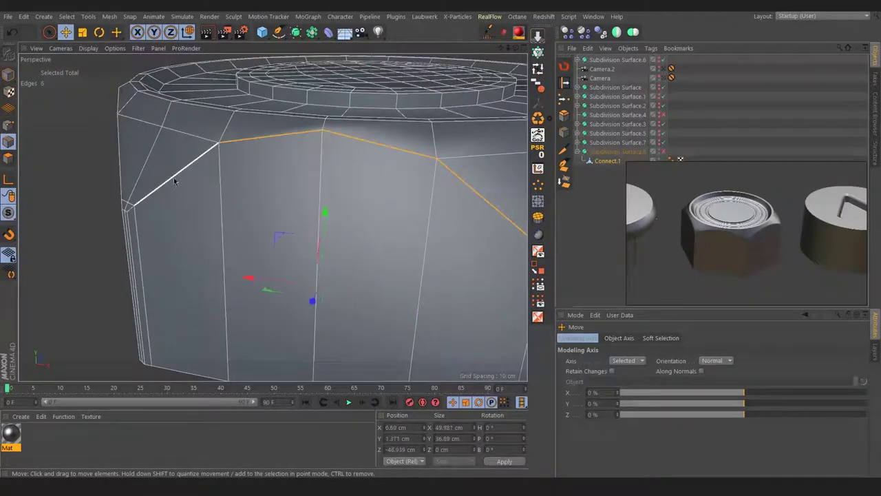
scroll(176, 217, up, 4)
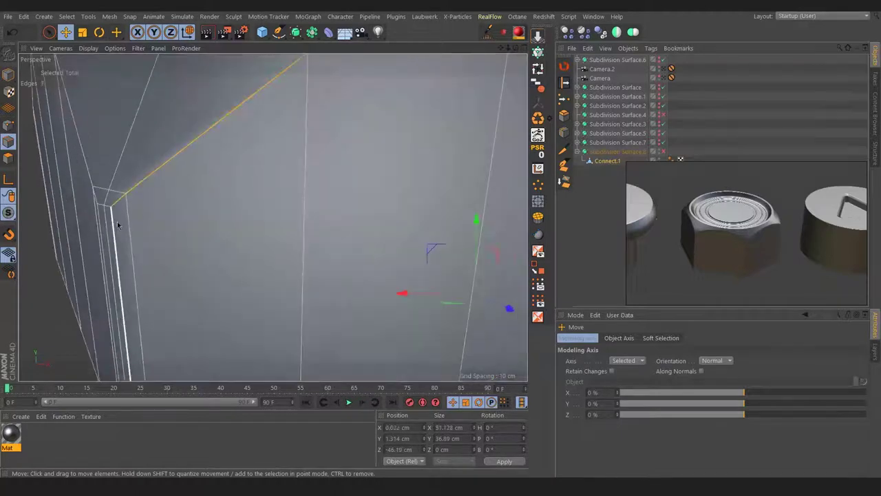
scroll(151, 189, down, 4)
scroll(362, 200, up, 4)
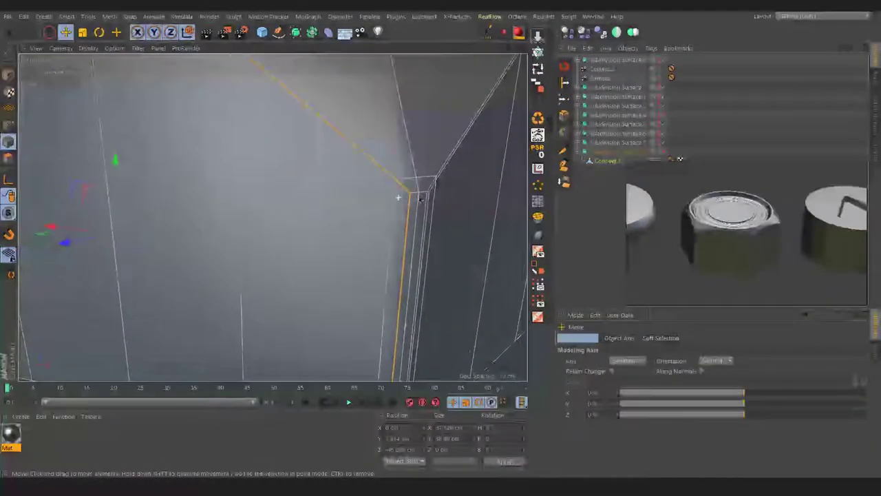
key(m)
key(o)
drag(417, 191, 404, 194)
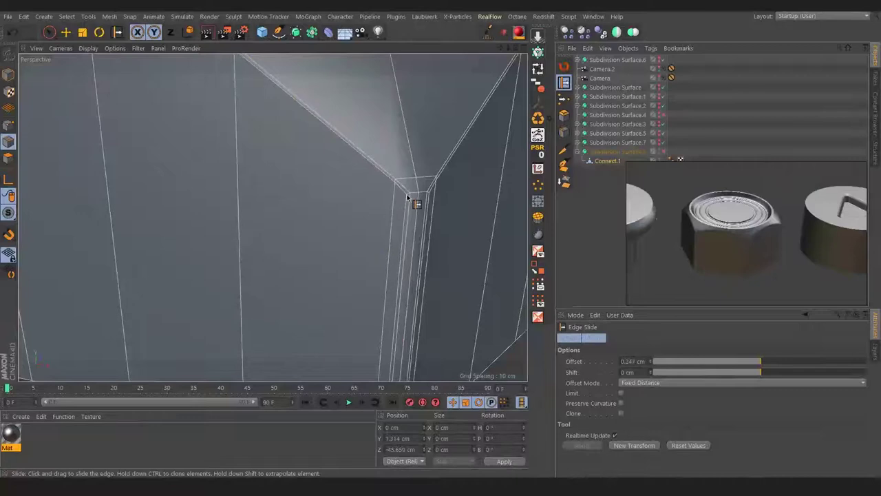
scroll(335, 220, down, 4)
Step: Select four edges along the next side face and slide them to a 0.389 cm offset
mouse_move(335, 220)
alt+mouse_down()
mouse_move(305, 204)
mouse_move(363, 197)
alt+mouse_up()
scroll(364, 197, up, 4)
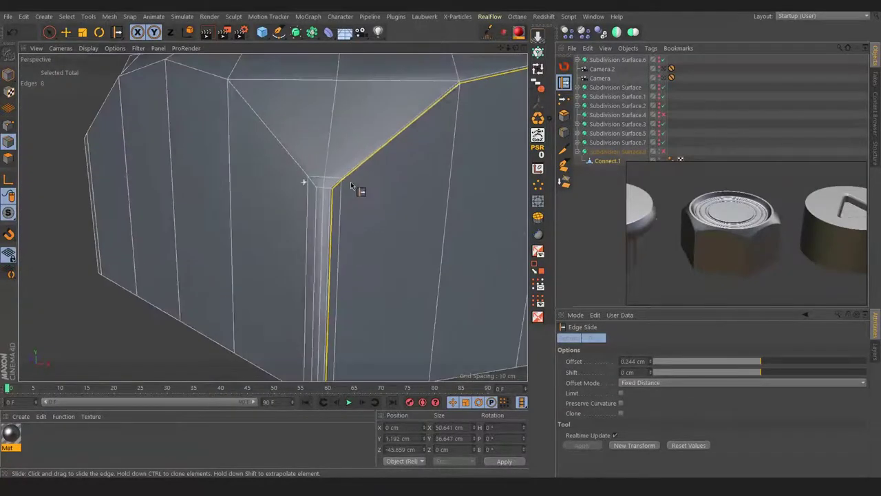
key(e)
click(317, 201)
mouse_move(316, 202)
alt+mouse_down()
mouse_move(333, 190)
mouse_move(281, 177)
mouse_move(260, 137)
mouse_move(177, 142)
mouse_move(194, 170)
mouse_move(148, 221)
mouse_move(119, 236)
mouse_move(132, 196)
mouse_move(138, 200)
alt+mouse_up()
shift+click(260, 137)
shift+click(187, 164)
shift+click(121, 230)
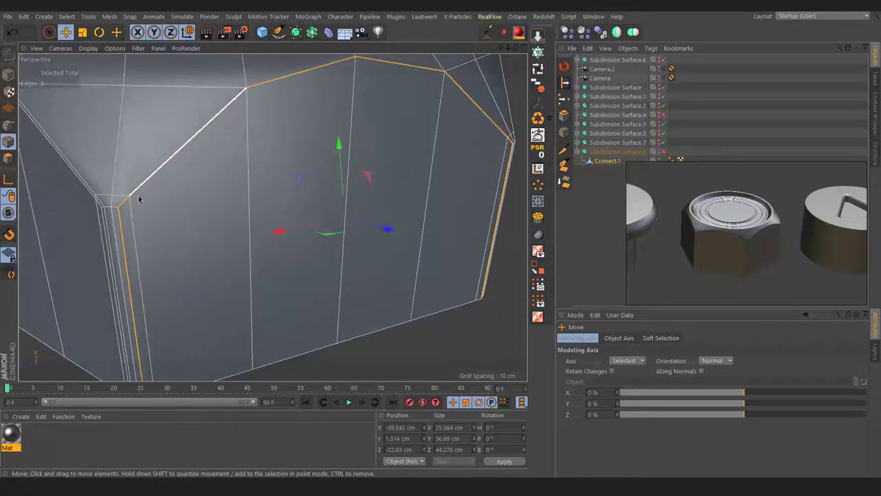
mouse_move(196, 198)
alt+mouse_down()
mouse_move(271, 161)
mouse_move(413, 165)
alt+mouse_up()
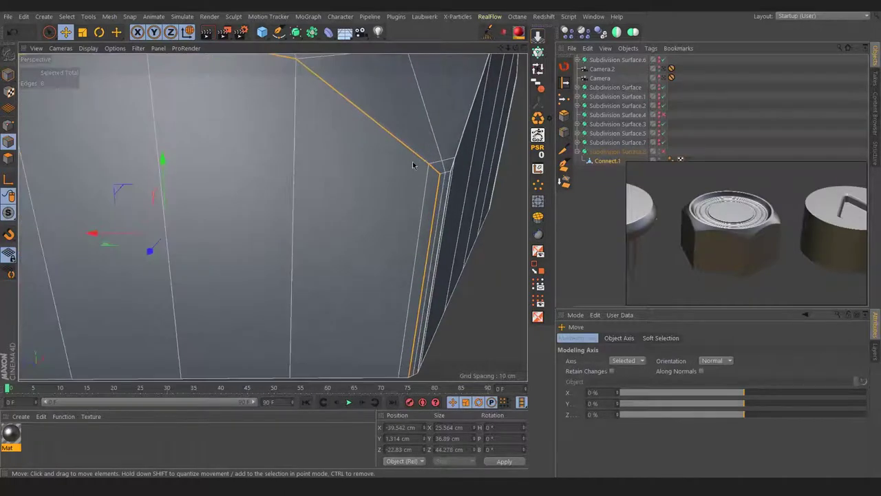
key(m)
key(o)
scroll(443, 177, up, 2)
scroll(407, 183, down, 3)
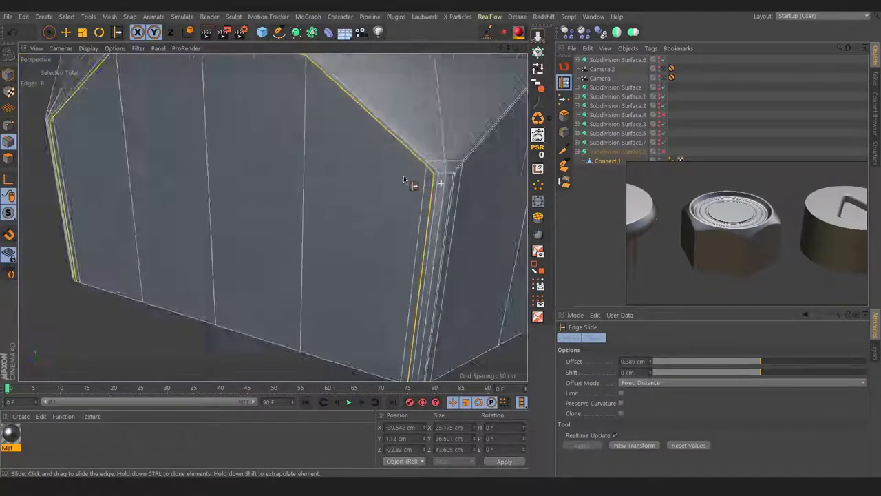
drag(393, 181, 431, 169)
scroll(429, 170, down, 5)
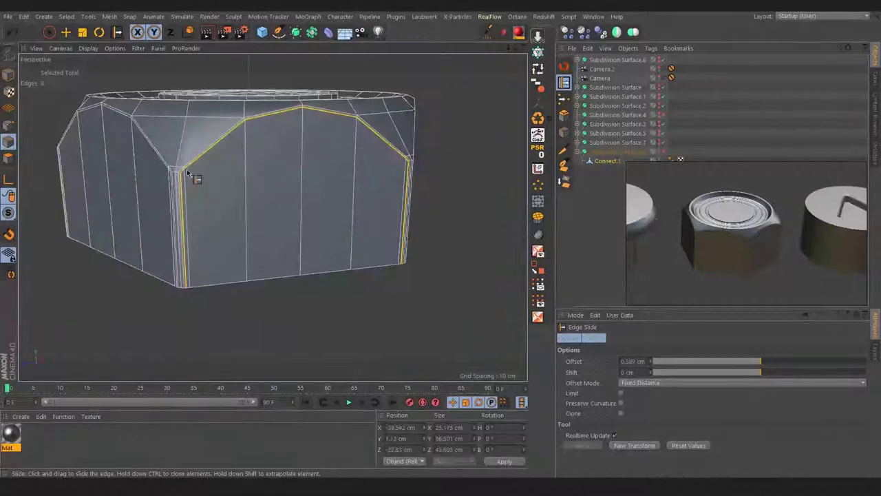
Step: Check the corner from above and loop-select the edges around the upper rim
alt+drag(374, 142, 295, 181)
scroll(295, 181, up, 3)
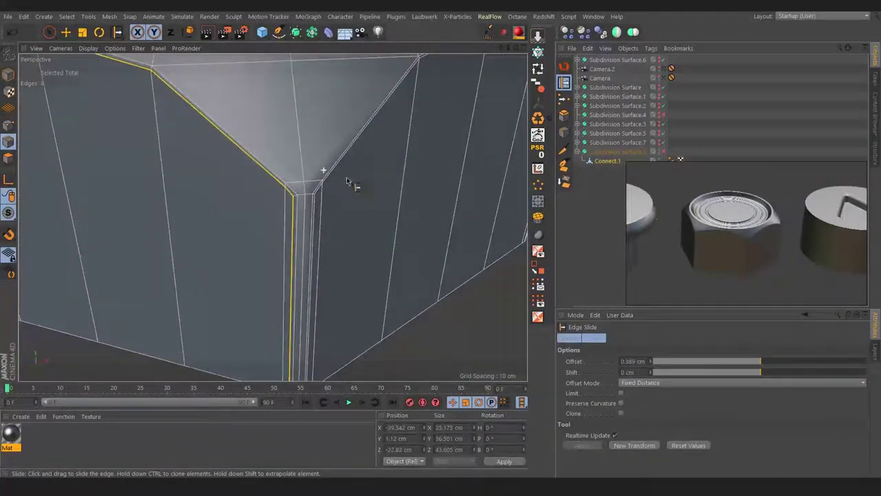
scroll(352, 183, down, 2)
alt+drag(340, 222, 320, 173)
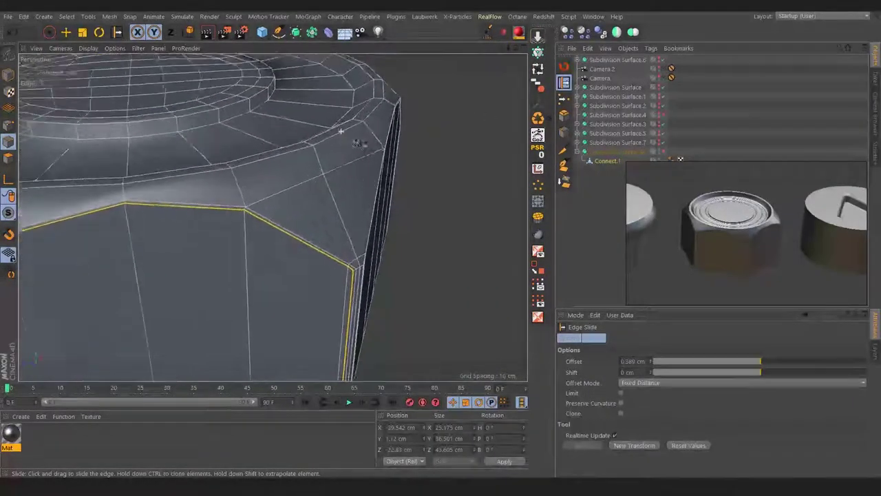
scroll(376, 150, up, 3)
key(e)
double_click(341, 139)
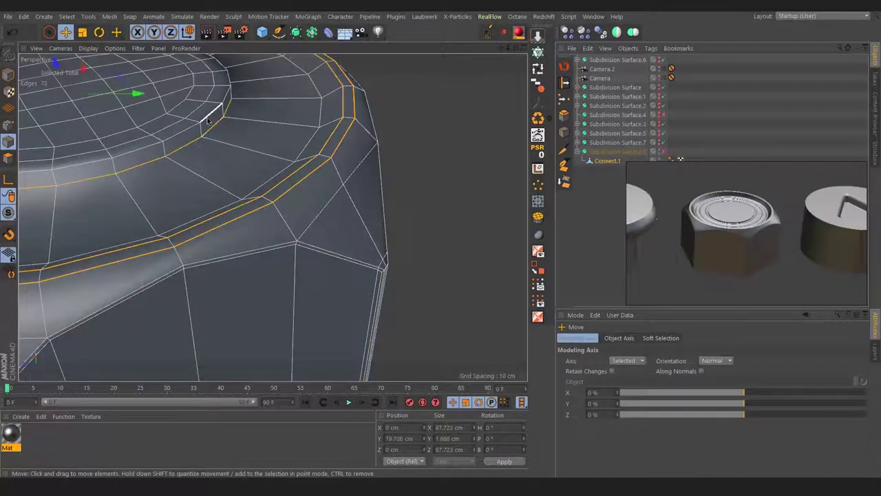
Step: Bevel the top rim and inner disc edge loops by about 0.243 cm
scroll(239, 138, up, 2)
scroll(396, 106, up, 2)
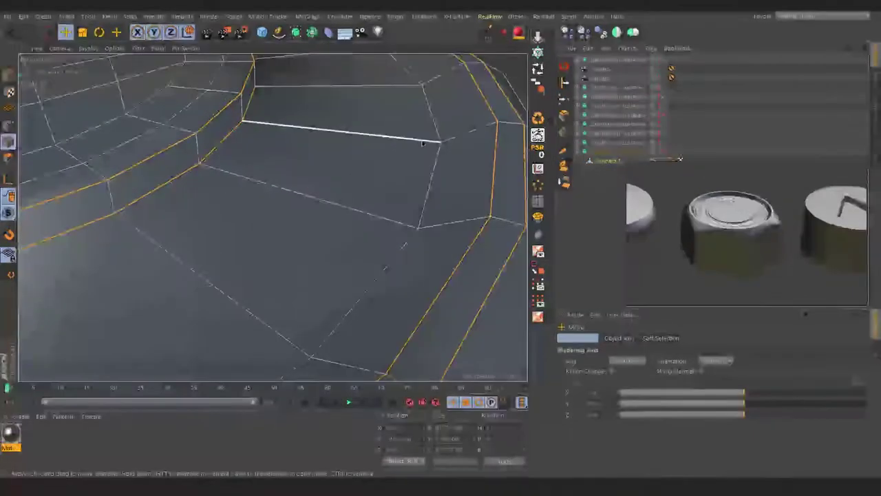
key(m)
key(s)
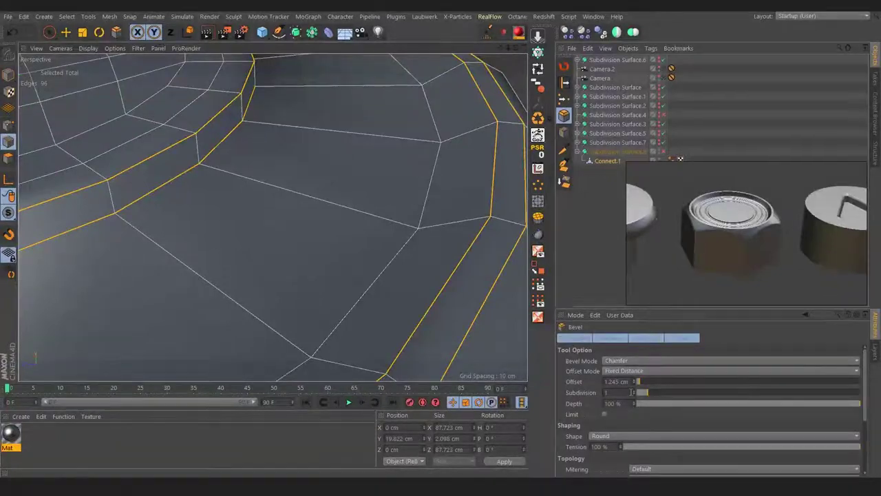
alt+right_drag(173, 111, 220, 159)
drag(215, 162, 217, 165)
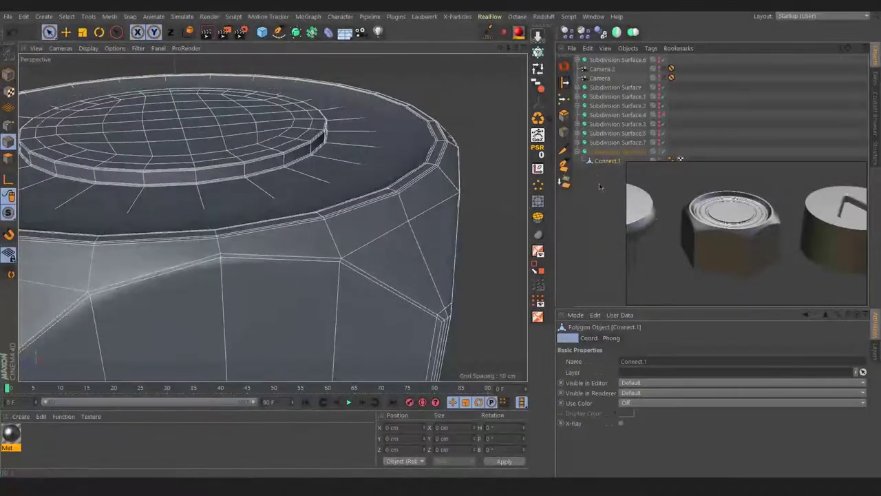
Step: Turn on Subdivision Surface smoothing for the nut and review Connect.1's Phong tag settings
click(376, 225)
mouse_move(376, 222)
alt+mouse_down()
mouse_move(379, 187)
mouse_move(377, 237)
mouse_move(356, 200)
alt+mouse_up()
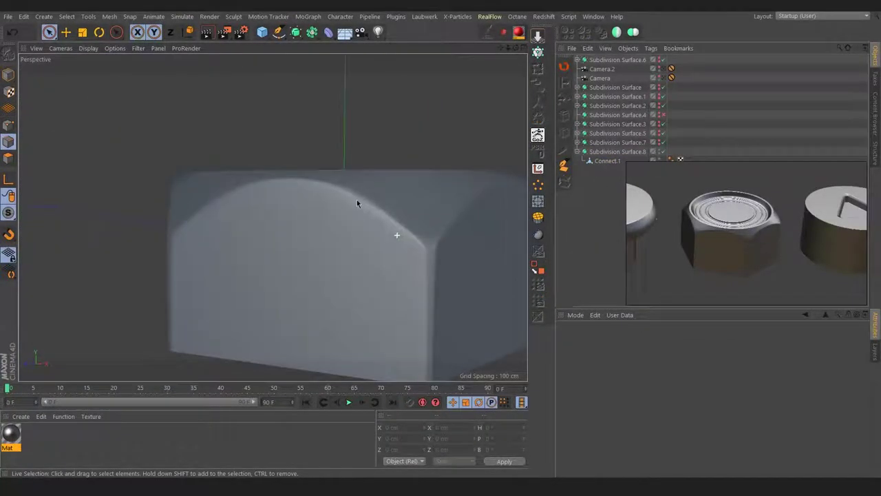
click(612, 161)
click(671, 160)
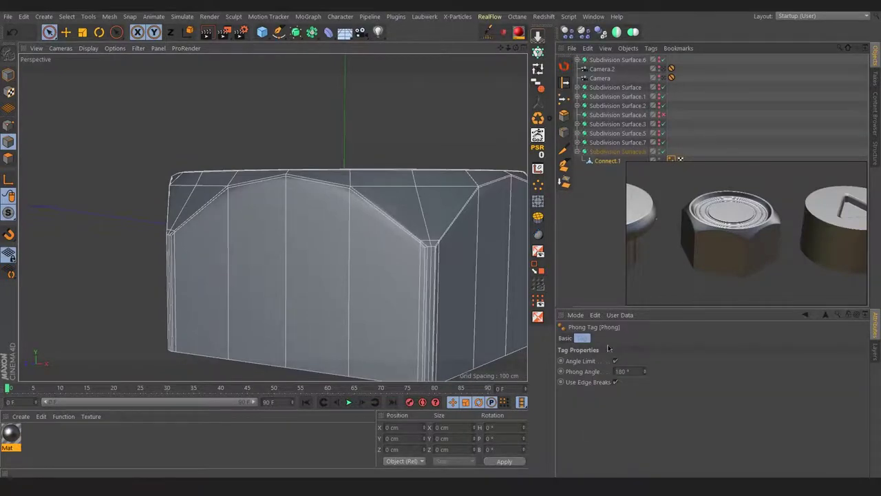
scroll(441, 259, up, 5)
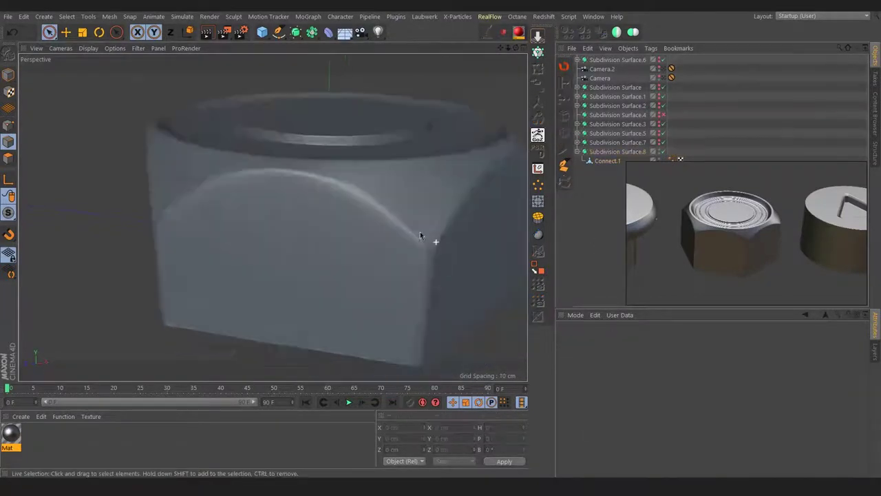
scroll(435, 228, up, 3)
scroll(434, 232, down, 3)
Step: Reselect Connect.1 and orbit slightly to check the smoothed corners and rim
click(418, 233)
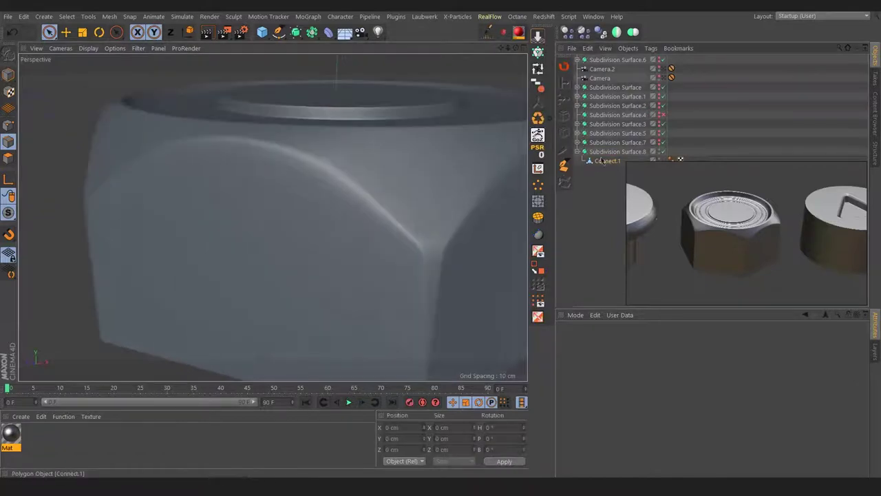
alt+drag(418, 233, 426, 229)
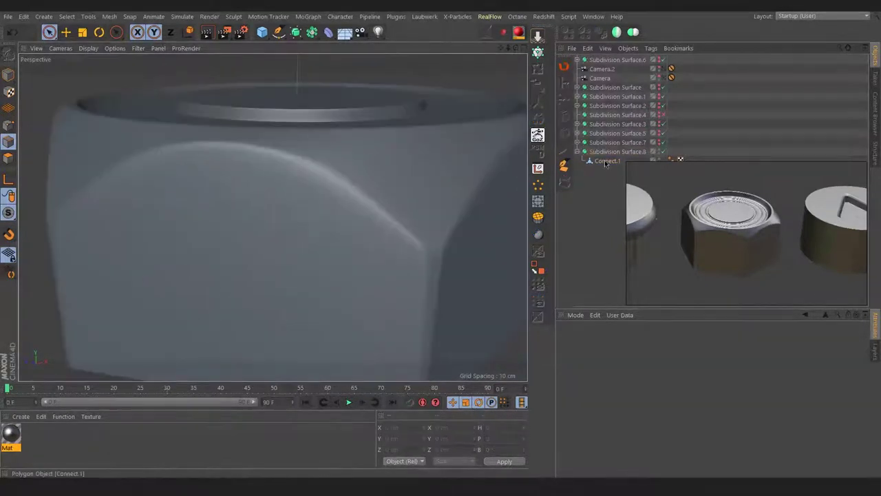
scroll(435, 257, up, 5)
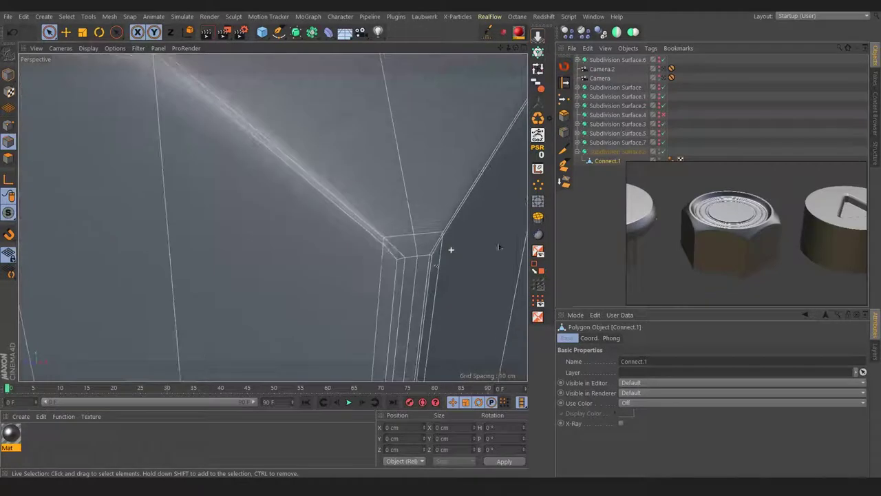
Step: Toggle the Bevel tool off again and orbit round to face the nut's front side
key(m)
key(s)
key(space)
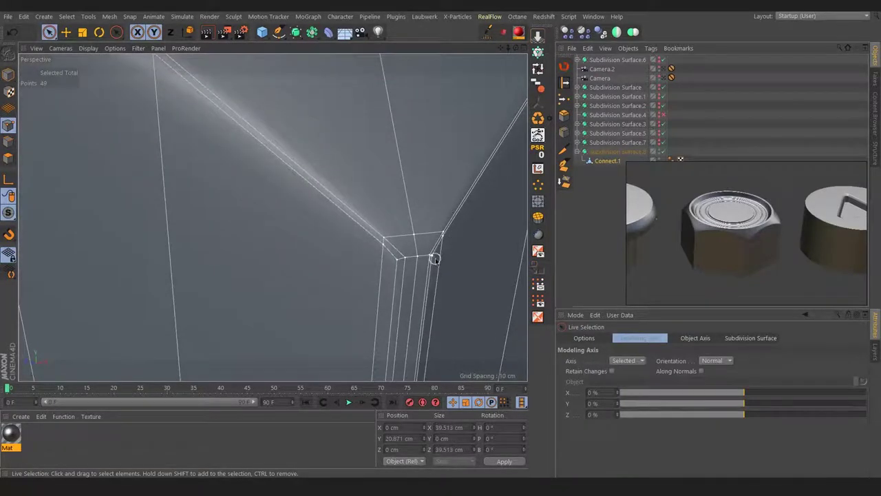
alt+drag(384, 256, 324, 268)
scroll(295, 281, down, 5)
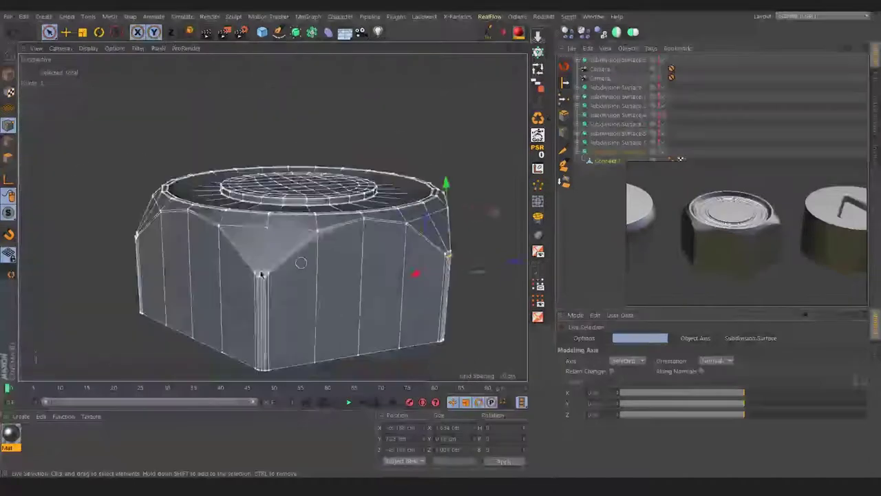
scroll(295, 280, up, 4)
scroll(317, 274, down, 4)
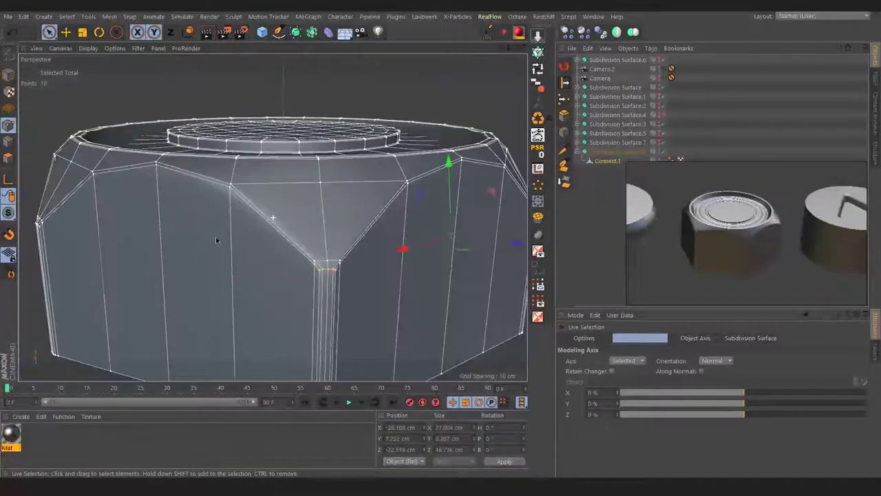
alt+drag(215, 237, 187, 232)
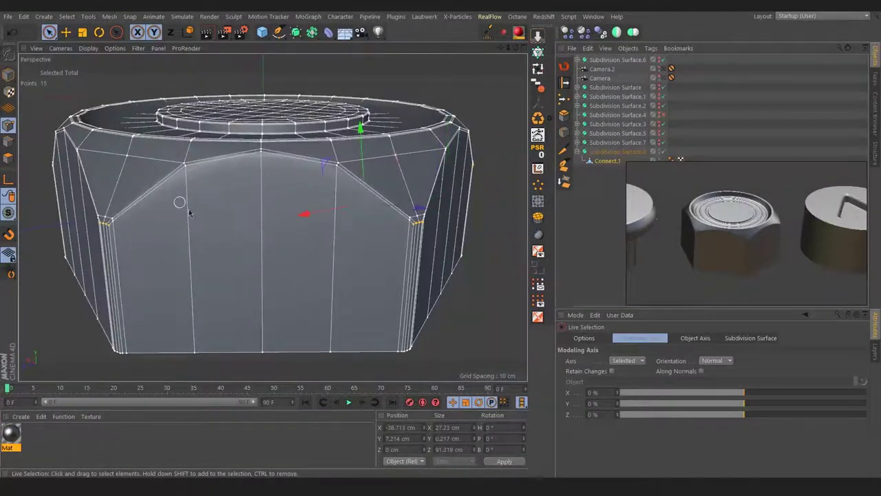
Step: Switch to the four-view layout and maximize the Front view
middle_click(396, 284)
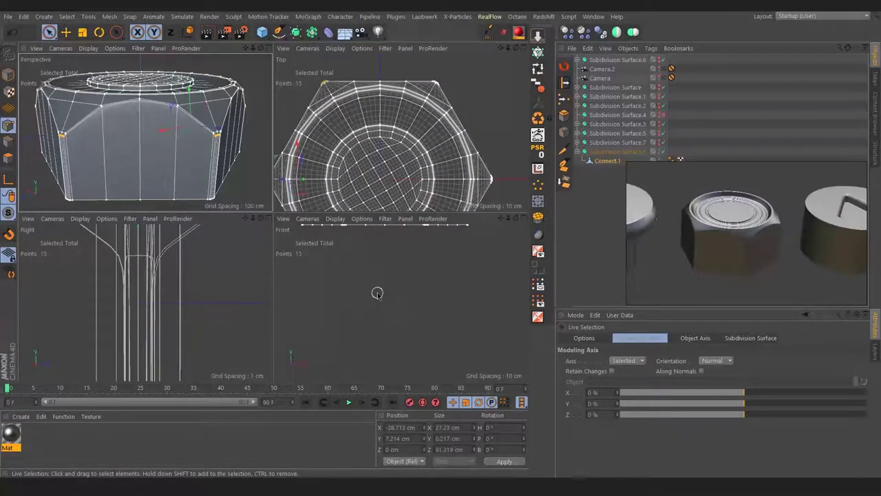
middle_click(377, 293)
scroll(413, 243, up, 1)
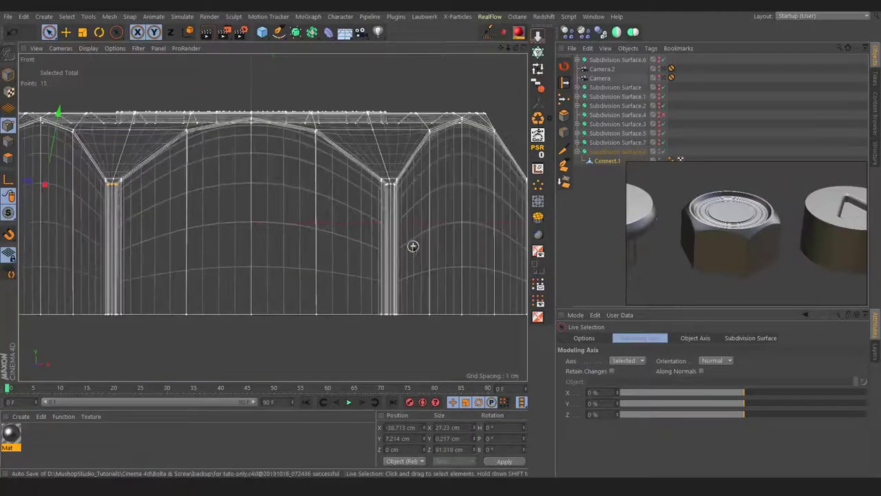
Step: Hide subdivision smoothing and rectangle-select the cage points across the nut's middle in Front view
key(m)
key(s)
scroll(403, 260, down, 3)
key(q)
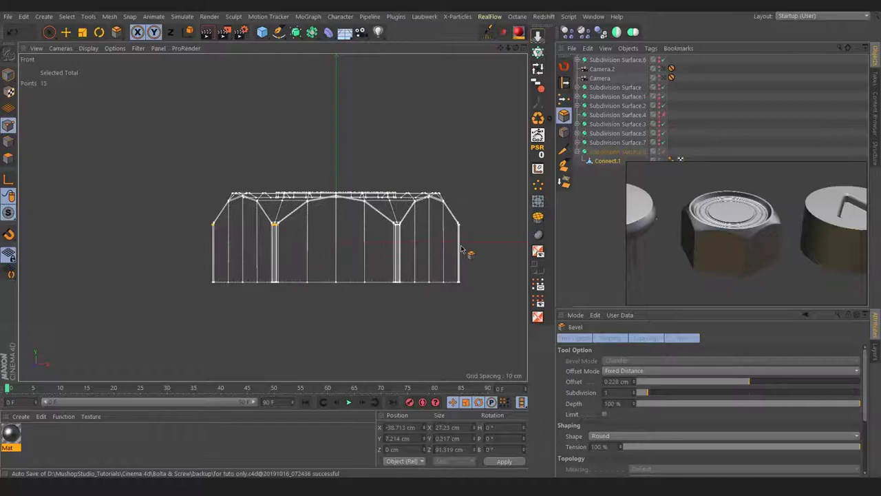
key(0)
scroll(417, 243, up, 2)
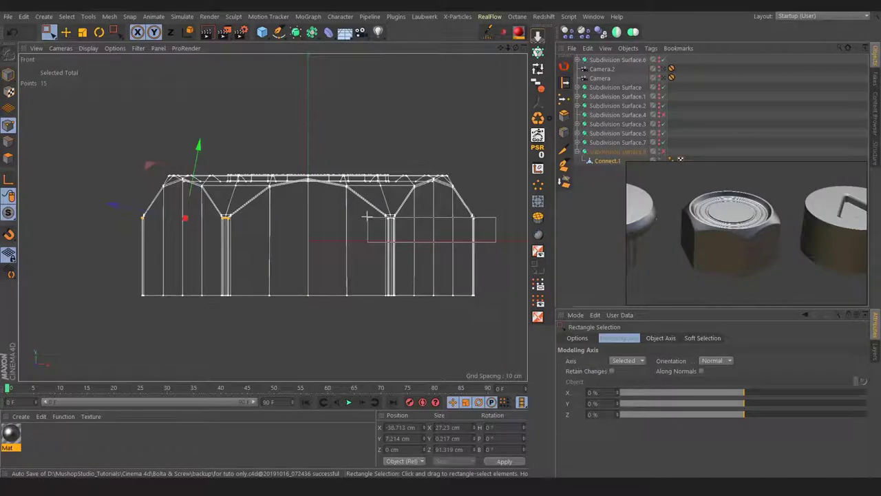
shift+drag(368, 220, 366, 217)
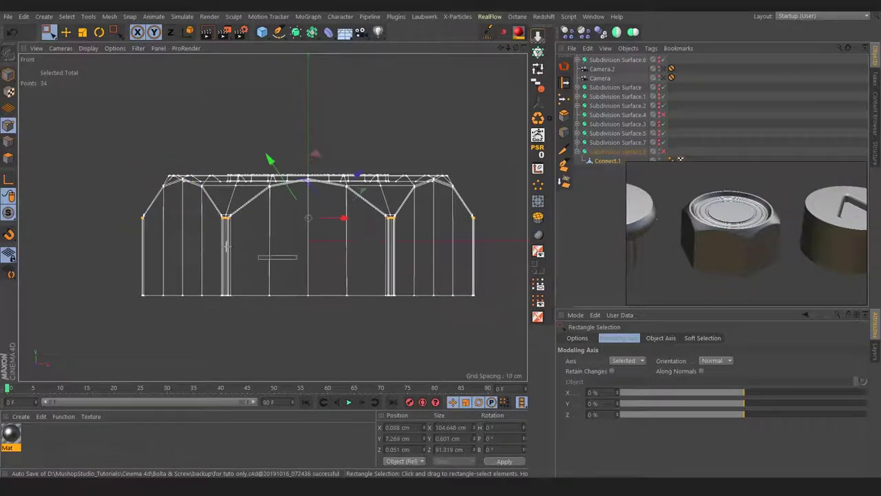
Step: In Perspective view, set modelling orientation to Axis and move the selected points down about 2 cm
middle_click(231, 203)
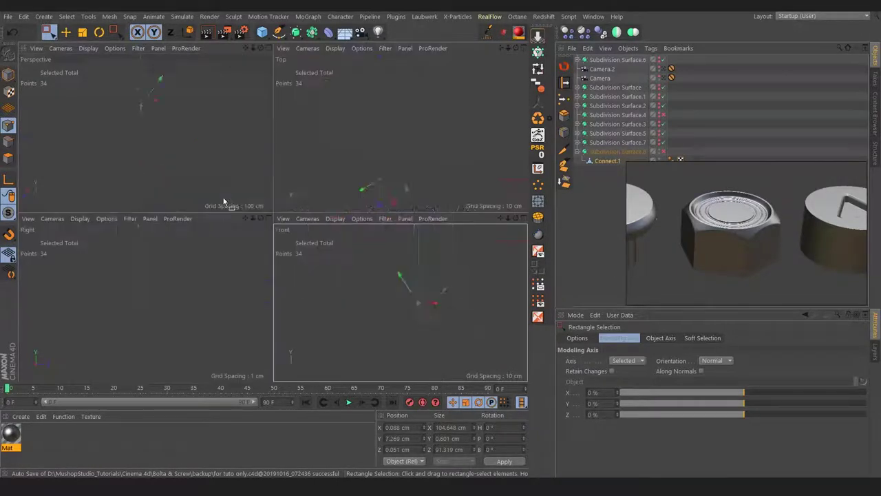
middle_click(226, 200)
mouse_move(324, 205)
alt+mouse_down()
mouse_move(280, 190)
mouse_move(344, 184)
mouse_move(353, 156)
alt+mouse_up()
scroll(296, 199, down, 3)
scroll(390, 204, up, 3)
alt+drag(390, 209, 350, 187)
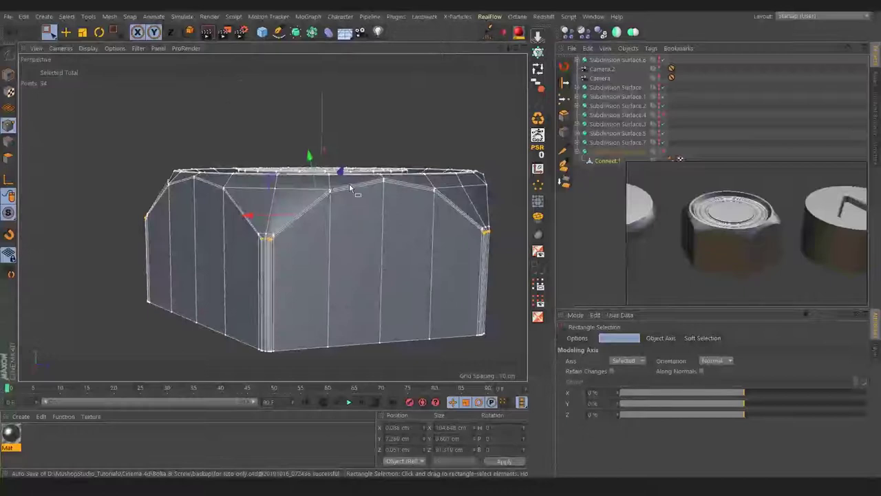
click(170, 32)
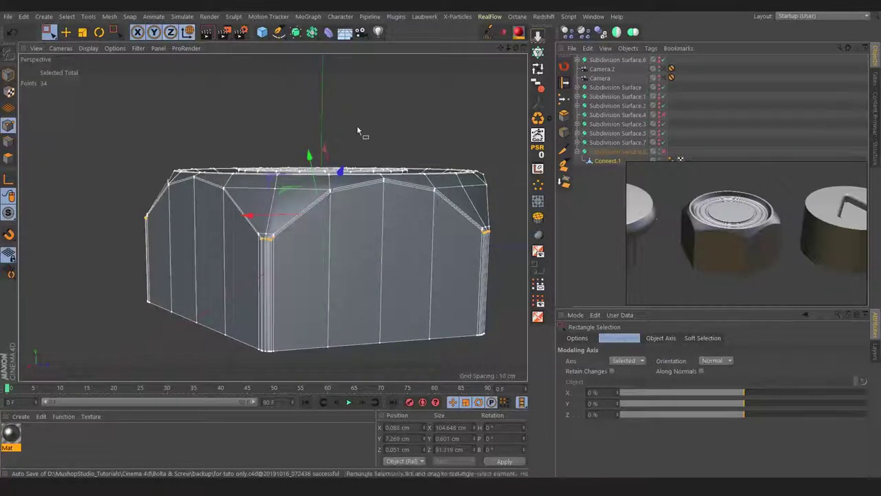
click(714, 359)
click(716, 372)
drag(322, 148, 324, 156)
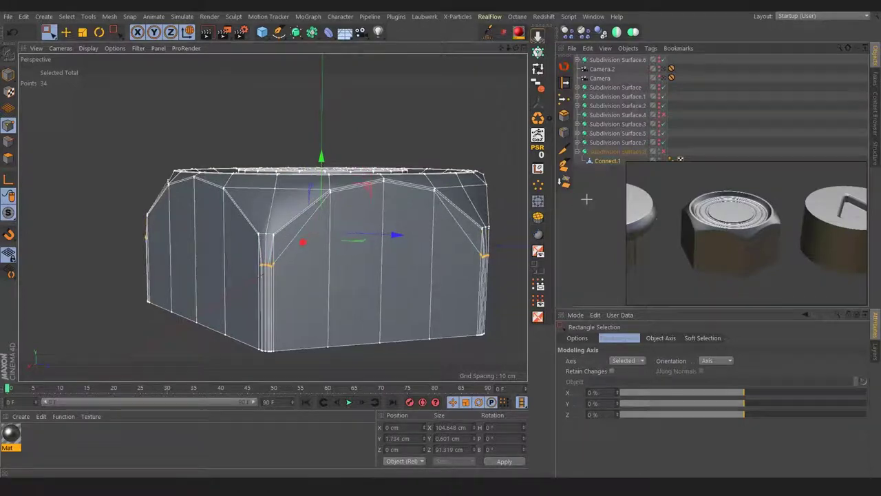
Step: Preview the result, then narrow the selection to 30 central points in Front view and raise them slightly
key(ctrl+shift+a)
alt+drag(291, 237, 358, 234)
mouse_move(432, 209)
alt+mouse_down()
mouse_move(304, 224)
mouse_move(286, 218)
alt+mouse_up()
click(600, 161)
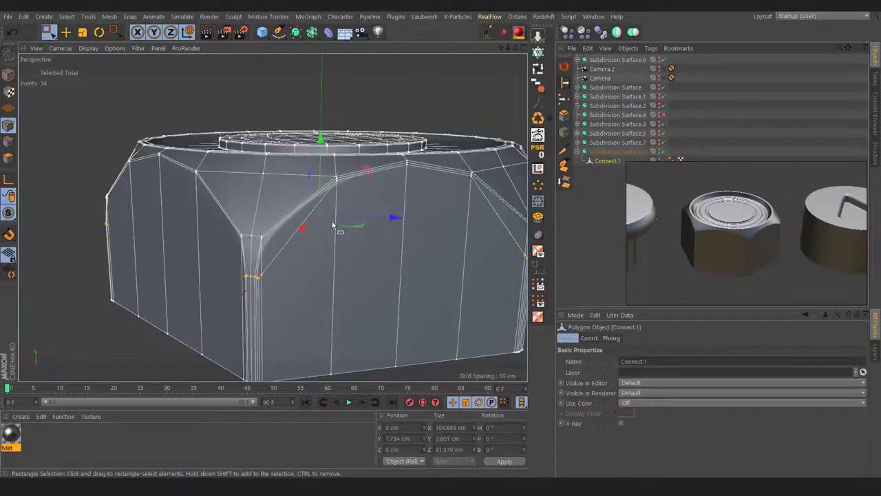
alt+drag(318, 161, 321, 141)
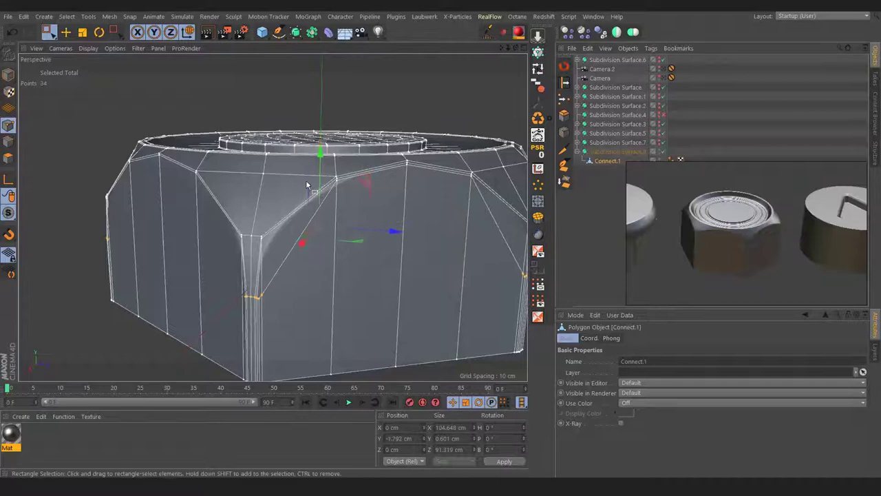
middle_click(422, 289)
middle_click(422, 293)
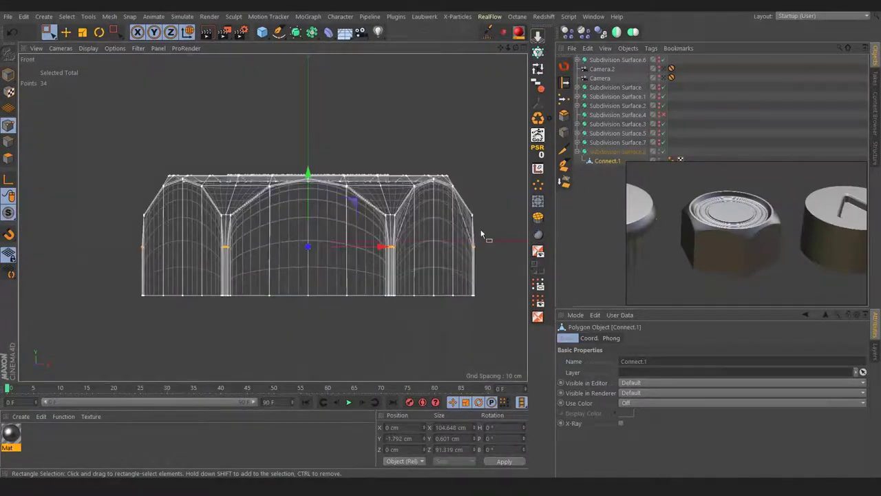
drag(351, 206, 372, 227)
middle_click(220, 156)
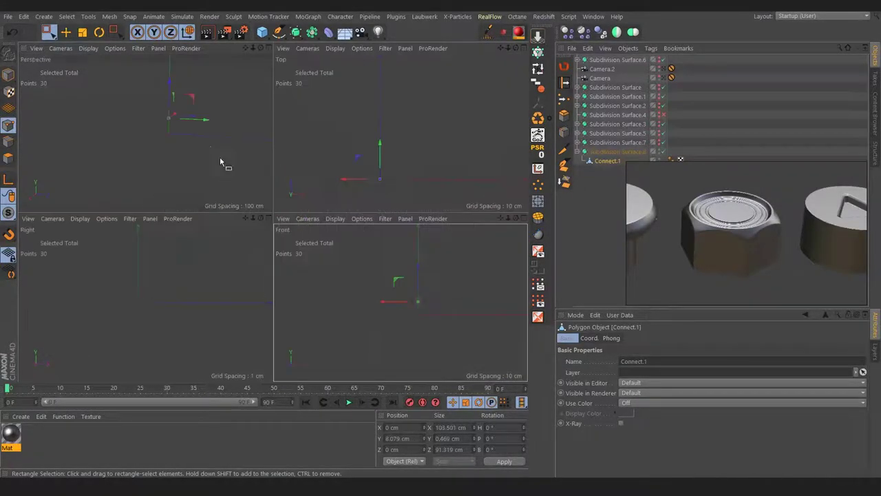
middle_click(203, 137)
drag(321, 132, 321, 124)
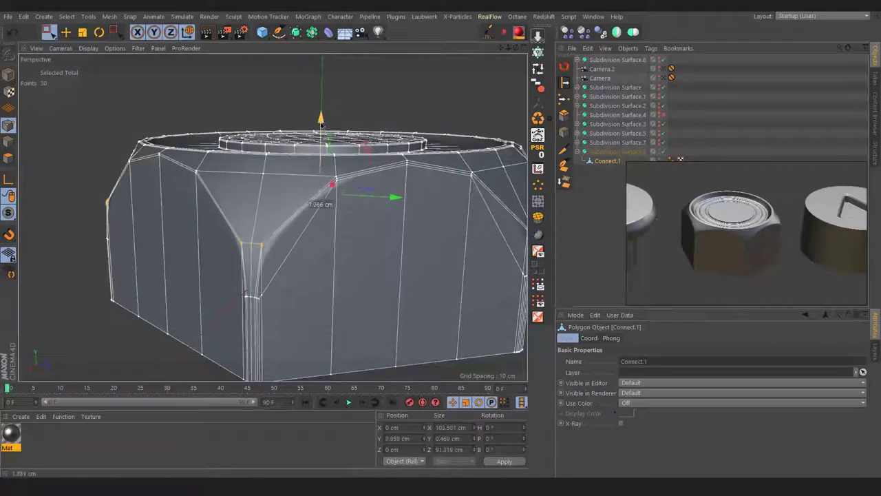
Step: Orbit to review the reshaped side facet and reselect Connect.1 for further cage edits
mouse_move(372, 241)
alt+mouse_down()
mouse_move(389, 244)
mouse_move(354, 240)
mouse_move(376, 269)
mouse_move(362, 202)
mouse_move(349, 189)
alt+mouse_up()
click(605, 161)
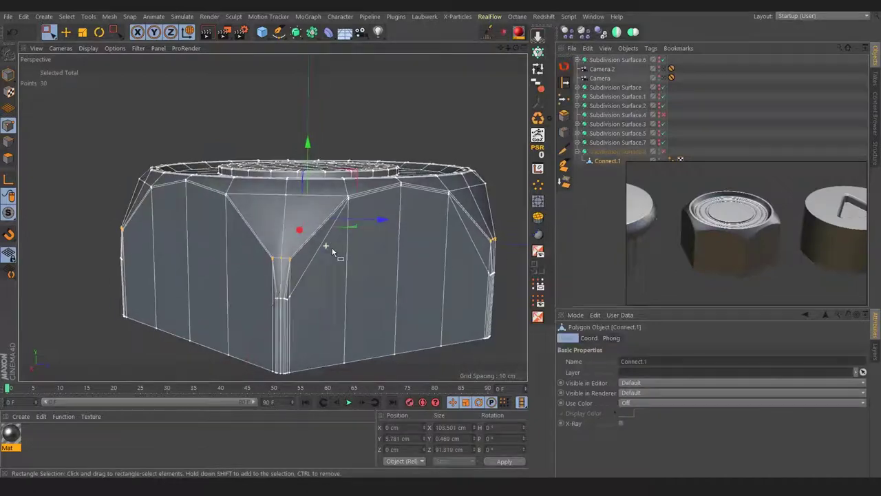
scroll(391, 268, up, 2)
scroll(365, 216, up, 2)
scroll(371, 207, up, 1)
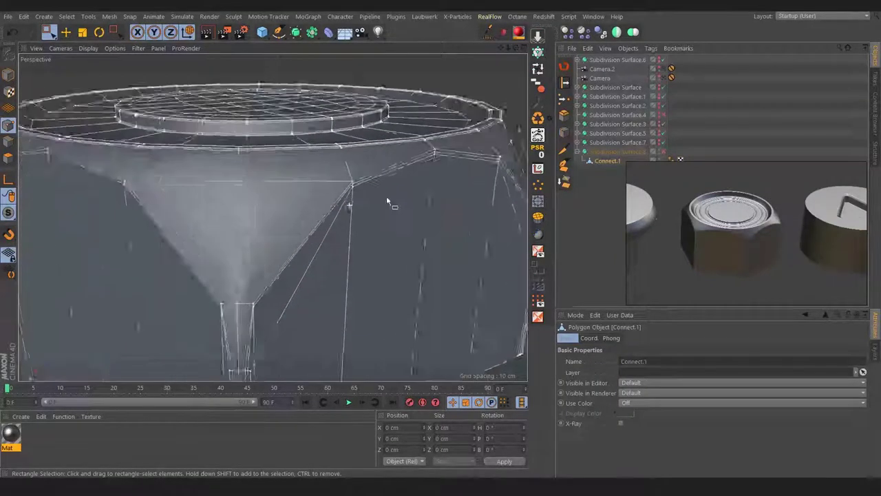
scroll(358, 212, down, 1)
click(4, 143)
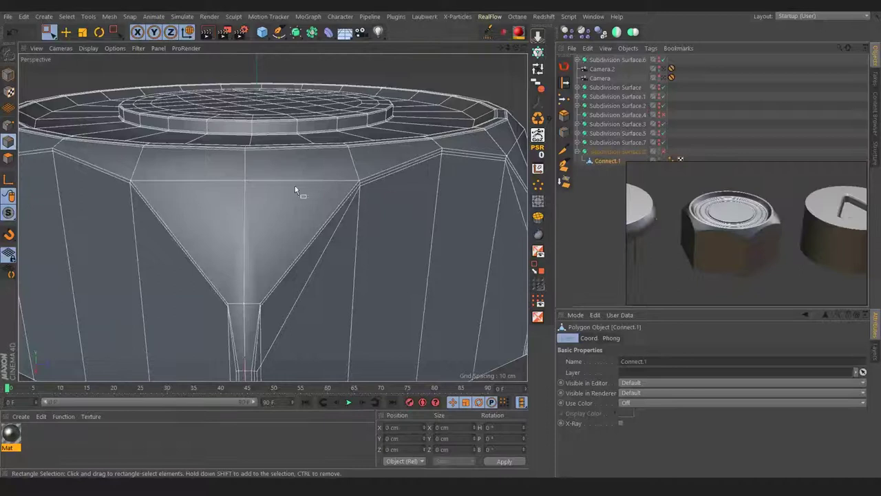
Step: Slide the triangular facet's top corner point about 1.9% along its edge
key(e)
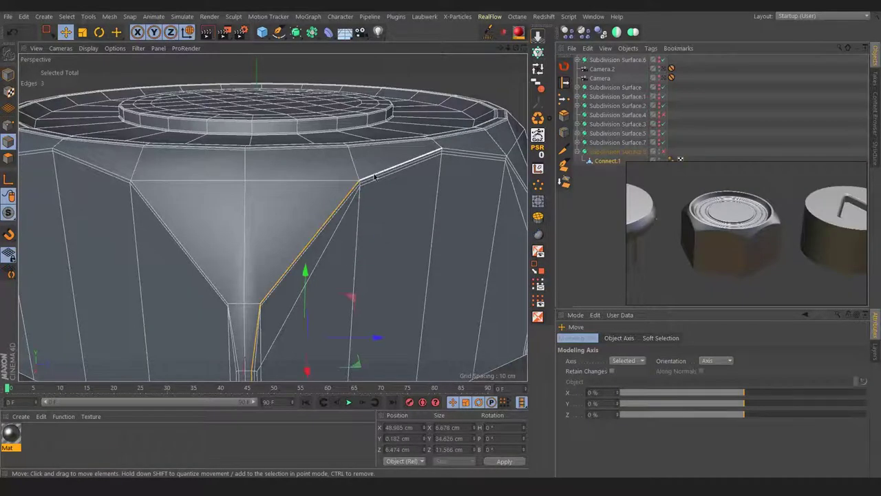
alt+drag(339, 223, 286, 242)
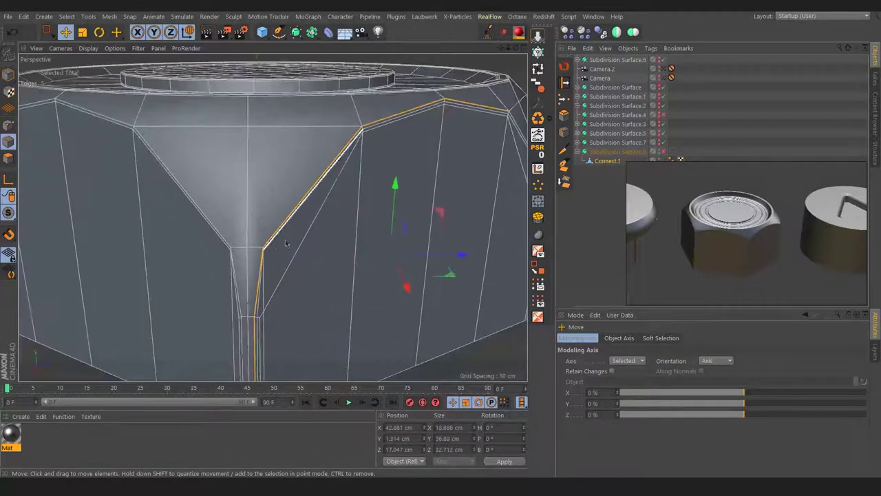
scroll(275, 255, up, 3)
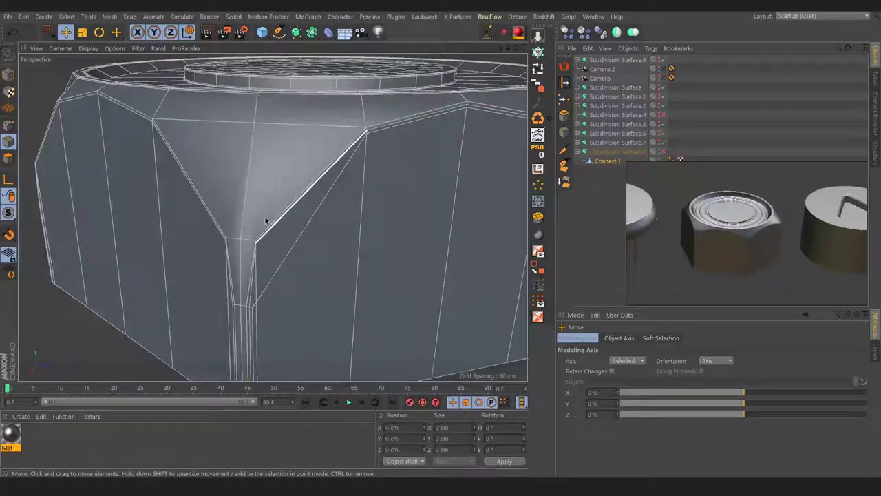
alt+drag(262, 273, 274, 215)
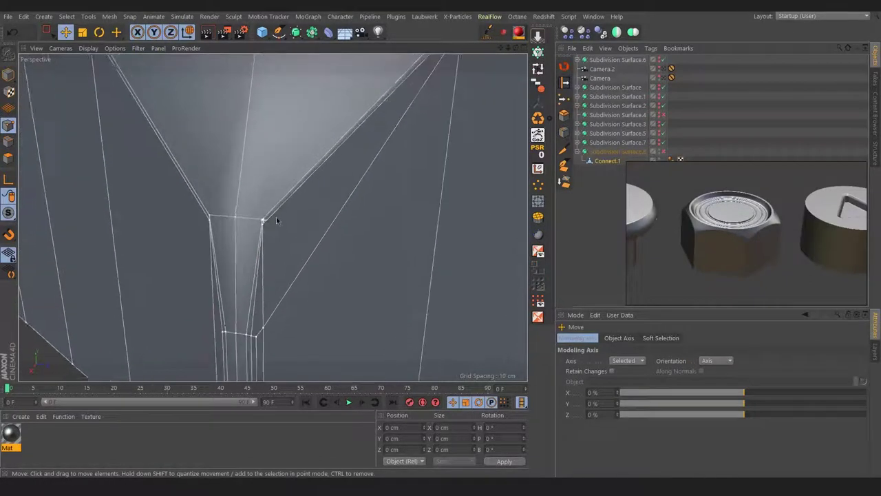
key(m)
key(o)
mouse_move(263, 222)
mouse_down()
mouse_move(209, 222)
mouse_move(245, 241)
mouse_move(295, 226)
mouse_move(269, 219)
mouse_move(358, 210)
mouse_move(281, 225)
mouse_up()
scroll(228, 258, down, 3)
scroll(242, 205, down, 3)
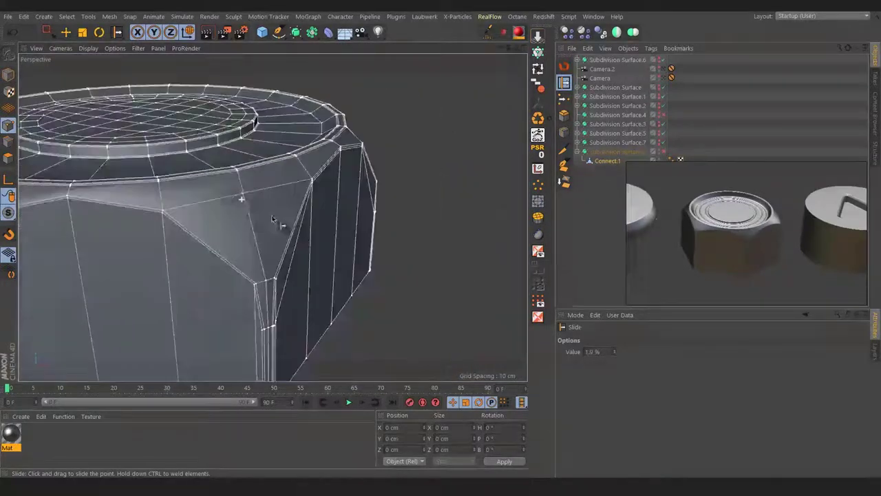
Step: Return to Live Selection, pick a single point on the nut's side, and orbit around
key(0)
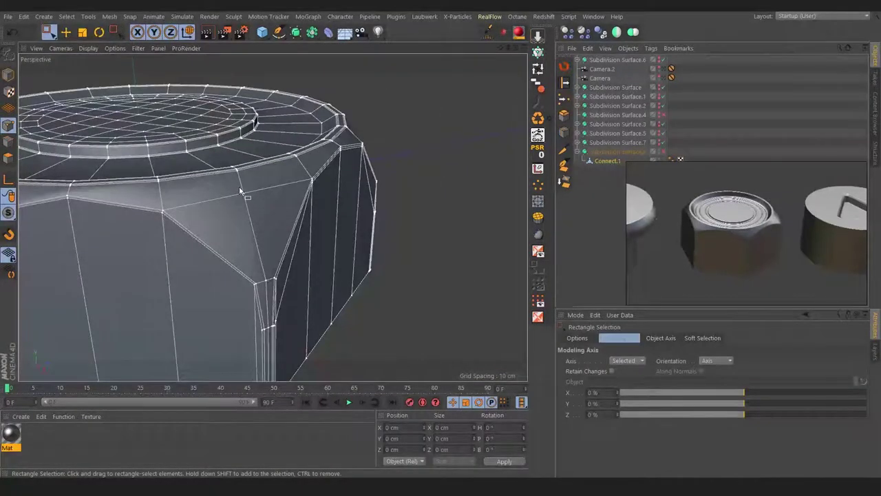
key(9)
click(272, 194)
mouse_move(272, 195)
alt+mouse_down()
mouse_move(284, 183)
mouse_move(423, 201)
alt+mouse_up()
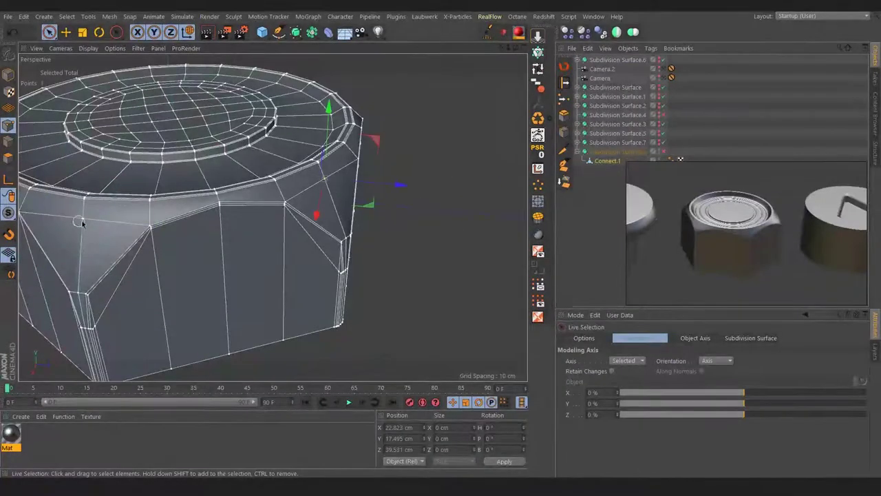
Step: Scale the six corner points to about 104% (roughly 94 cm across) and re-enable subdivision smoothing
alt+drag(240, 216, 355, 173)
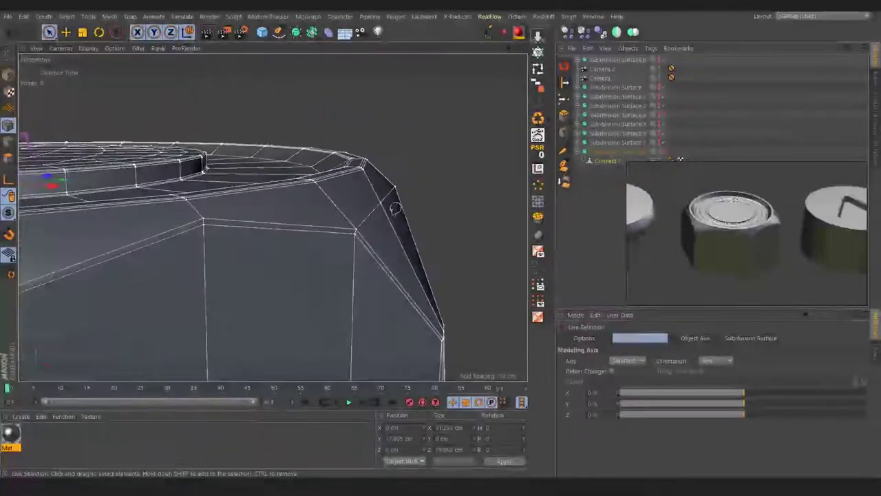
key(t)
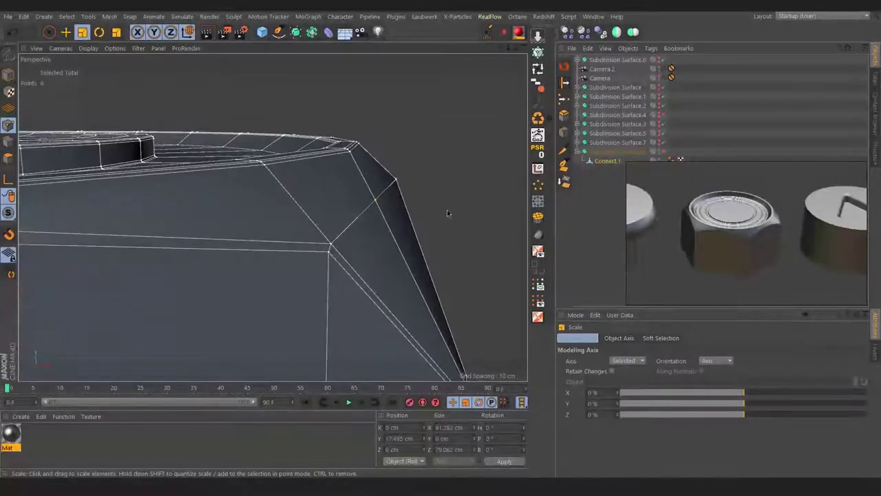
drag(447, 209, 454, 208)
drag(455, 242, 384, 263)
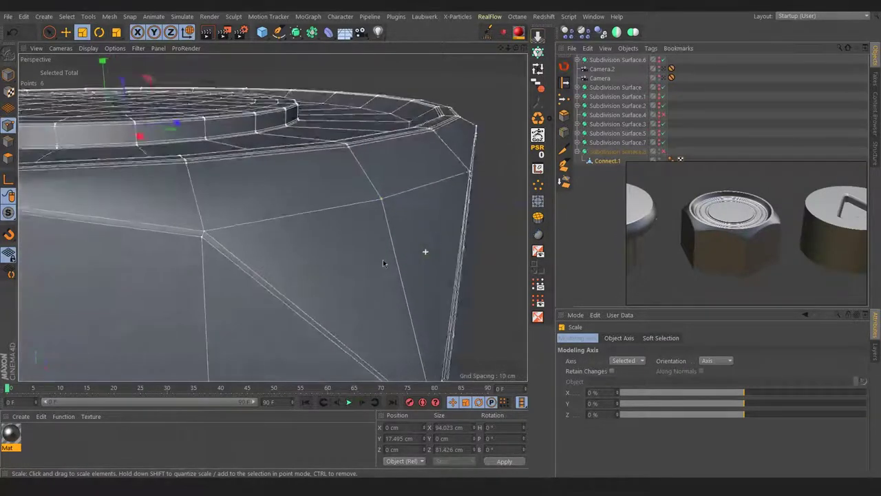
key(q)
mouse_move(413, 247)
alt+mouse_down()
mouse_move(321, 247)
mouse_move(330, 236)
alt+mouse_up()
scroll(330, 236, up, 3)
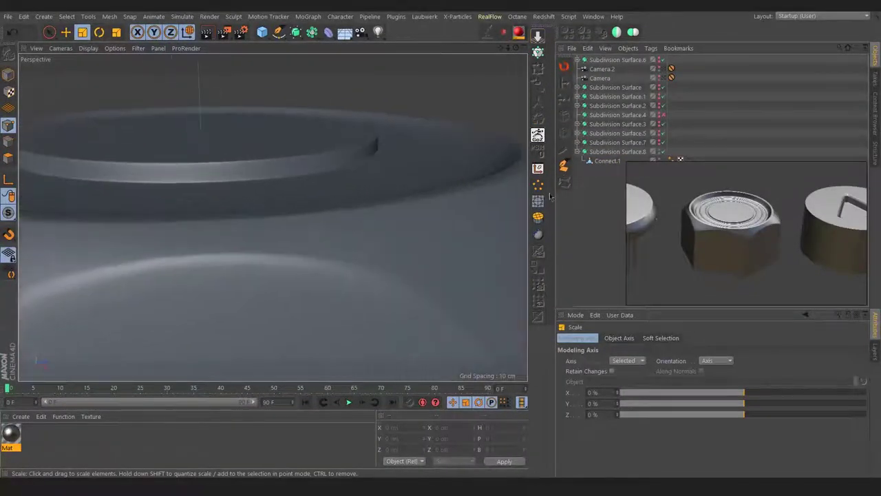
Step: Select Subdivision Surface.8, then deselect it and orbit to a lower view of the nut
click(618, 153)
click(584, 206)
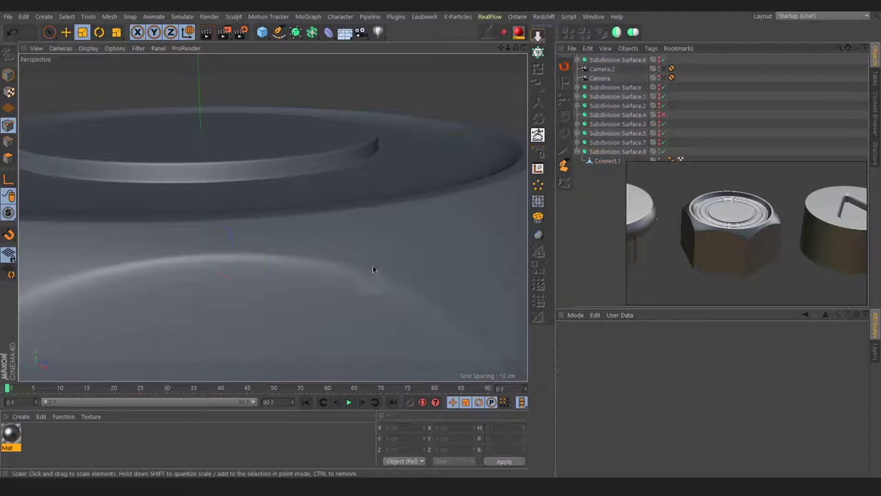
scroll(420, 269, up, 3)
scroll(397, 228, up, 4)
mouse_move(397, 227)
alt+mouse_down()
mouse_move(419, 216)
mouse_move(365, 232)
alt+mouse_up()
scroll(271, 254, down, 3)
mouse_move(271, 254)
alt+mouse_down()
mouse_move(287, 257)
mouse_move(320, 239)
alt+mouse_up()
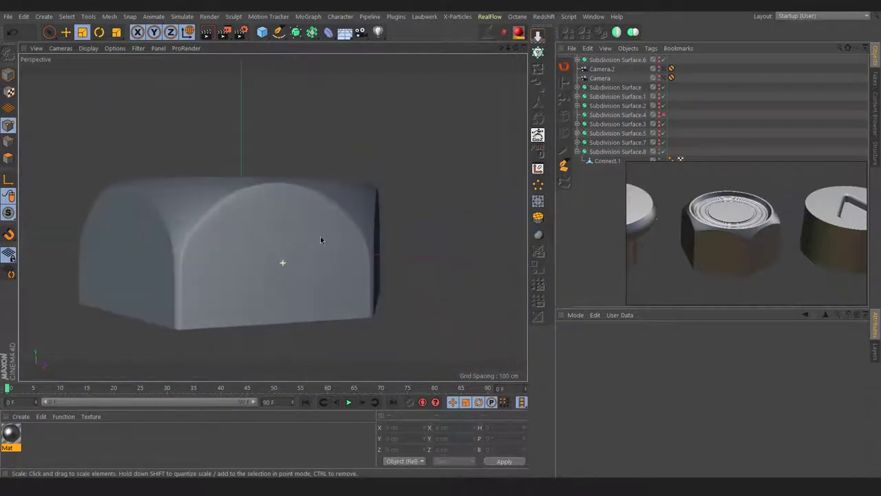
Step: Apply the Mat material to the box and orbit around to inspect it
drag(10, 434, 230, 263)
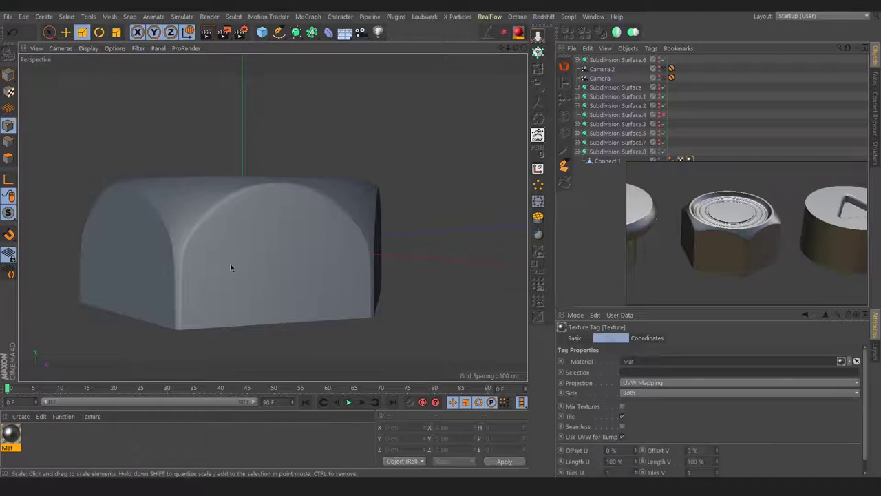
alt+drag(398, 245, 242, 254)
scroll(243, 254, up, 5)
mouse_move(287, 154)
alt+mouse_down()
mouse_move(324, 220)
mouse_move(331, 209)
mouse_move(331, 182)
mouse_move(311, 238)
mouse_move(238, 243)
mouse_move(291, 258)
mouse_move(241, 256)
mouse_move(308, 243)
mouse_move(234, 247)
alt+mouse_up()
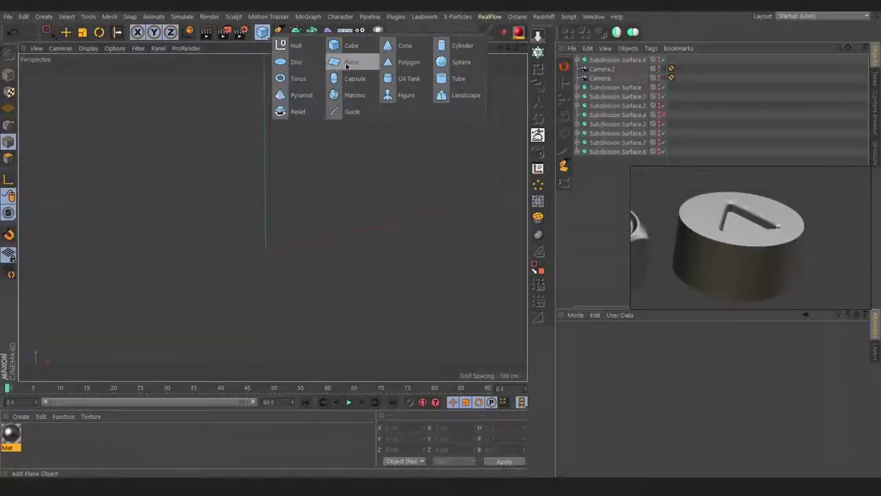
Step: Add a Plane sized 50 × 50 cm with one width and one height segment
click(347, 61)
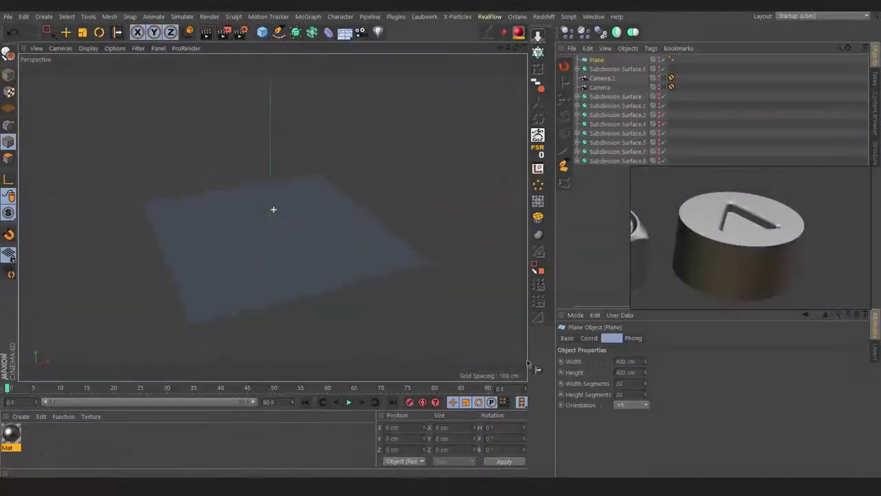
click(631, 392)
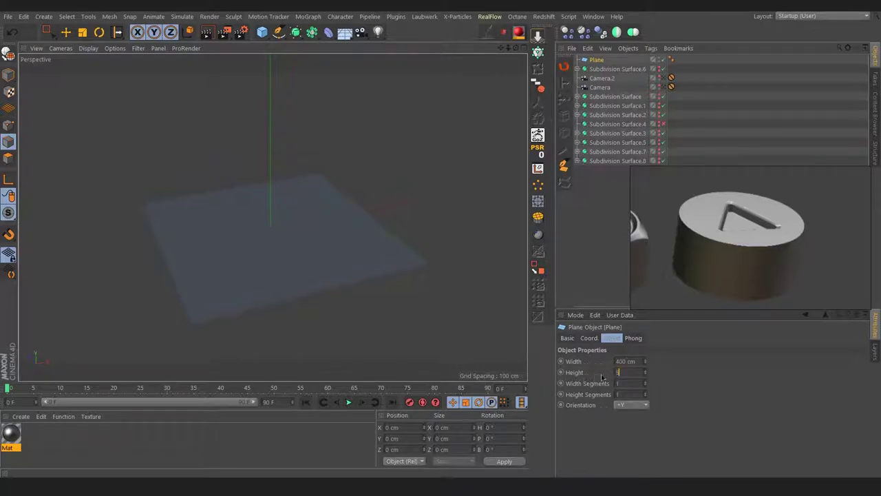
key(shift+Tab)
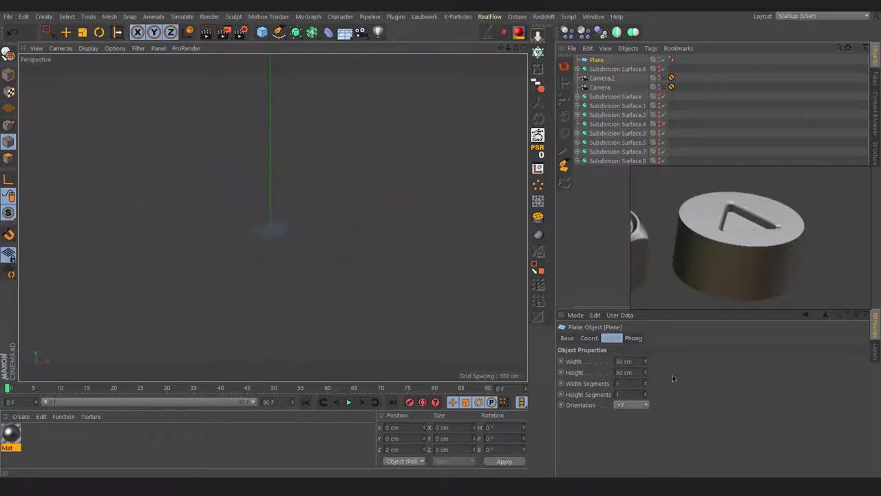
scroll(293, 250, up, 10)
scroll(293, 223, down, 3)
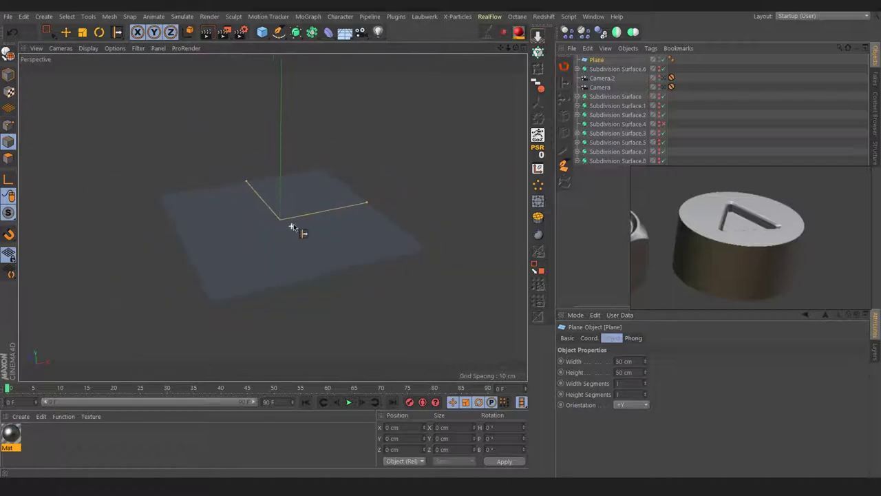
alt+drag(292, 235, 235, 243)
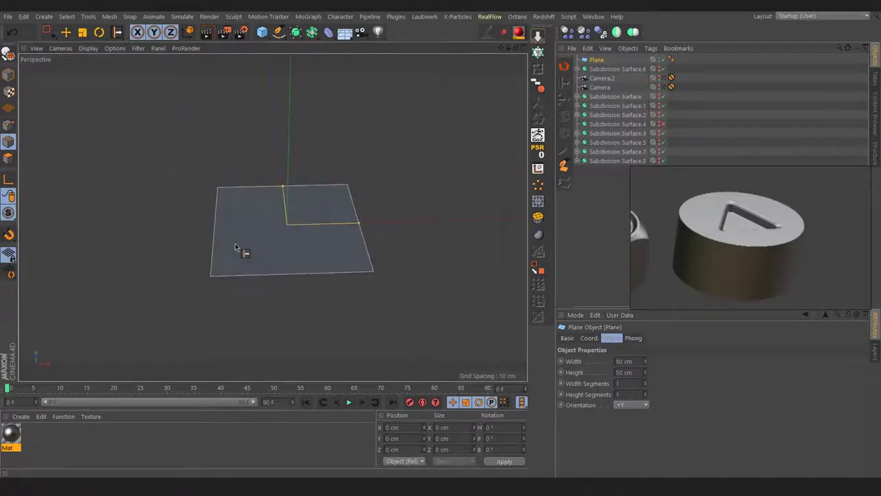
Step: Make the plane editable and rectangle-select its two top corner points
key(c)
key(0)
drag(379, 199, 153, 149)
click(563, 100)
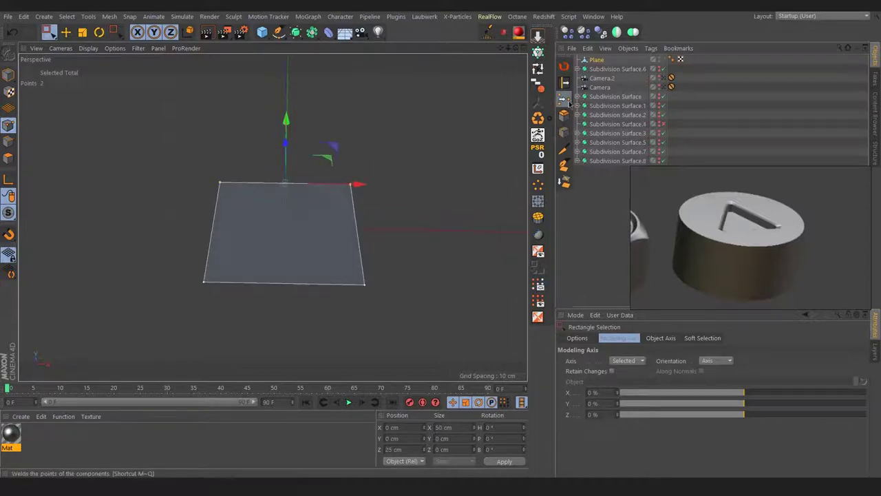
Step: Weld the two top points into a triangle and bevel all three corners with 0 subdivisions
click(437, 213)
key(0)
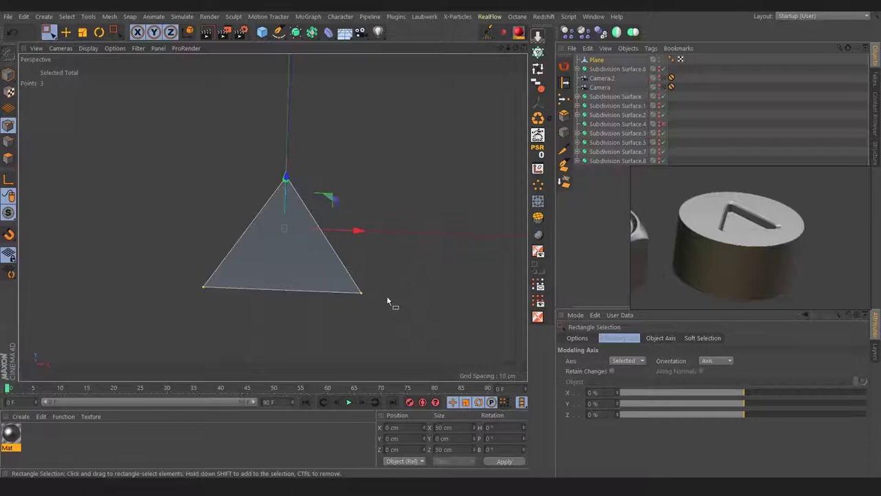
click(564, 115)
drag(657, 388, 617, 397)
key(ctrl+a)
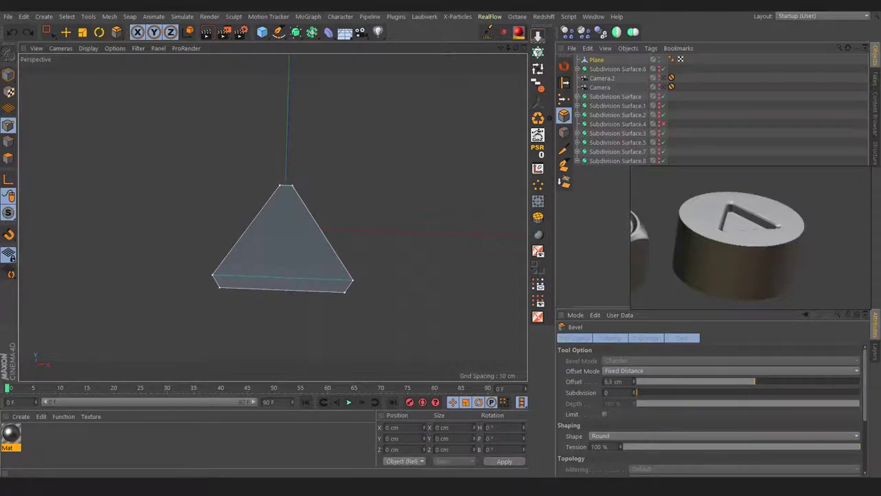
alt+drag(324, 305, 295, 277)
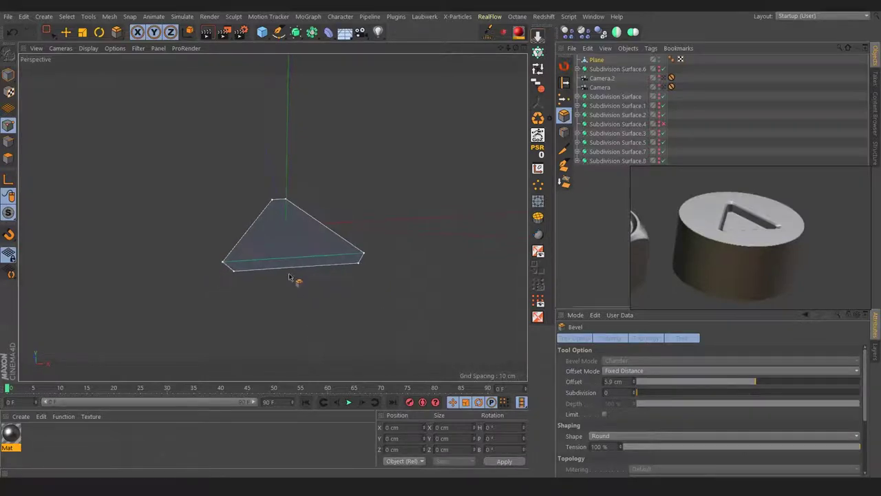
key(Return)
key(Return)
mouse_move(420, 305)
alt+mouse_down()
mouse_move(332, 260)
mouse_move(373, 255)
alt+mouse_up()
Step: Inset a narrow border on the triangle face and extrude it about -3.66 cm
key(i)
key(ctrl+a)
drag(275, 331, 330, 330)
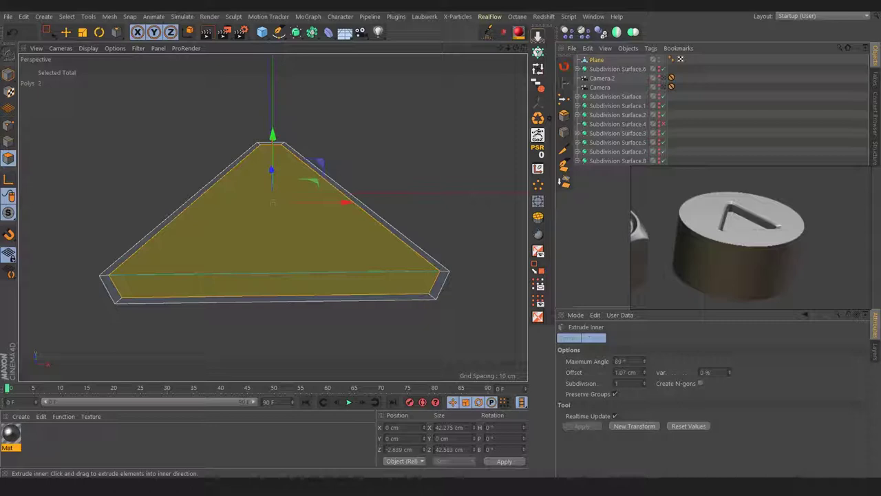
key(d)
mouse_move(465, 257)
mouse_down()
mouse_move(392, 230)
mouse_move(449, 199)
mouse_up()
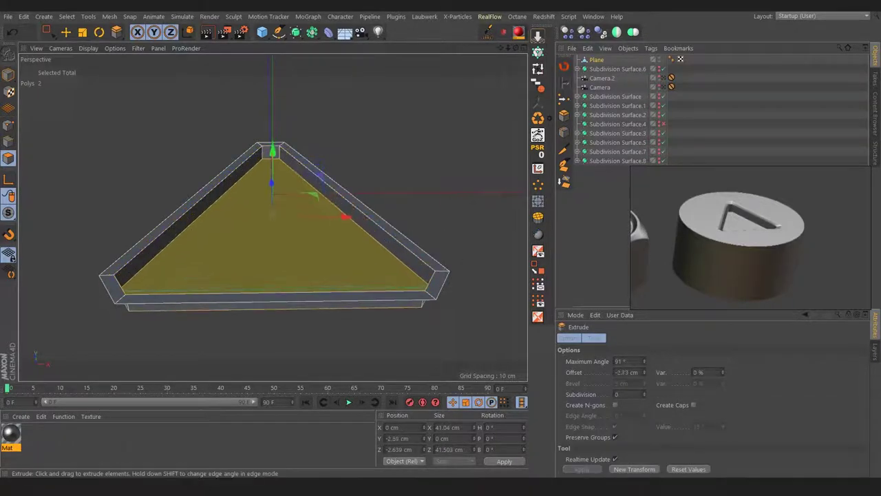
mouse_move(450, 200)
mouse_down()
mouse_move(385, 208)
mouse_move(422, 240)
mouse_up()
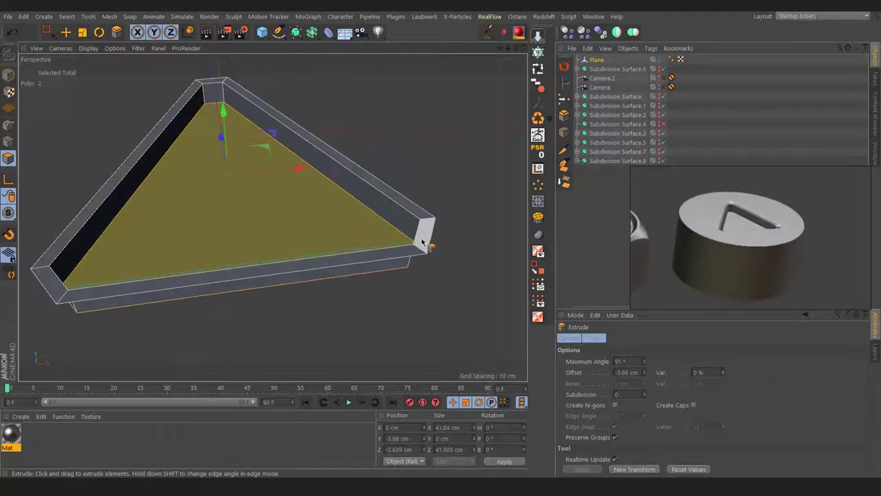
Step: Select the tray's corner edges at the right, left and outer corners
key(e)
click(435, 227)
alt+drag(435, 227, 425, 232)
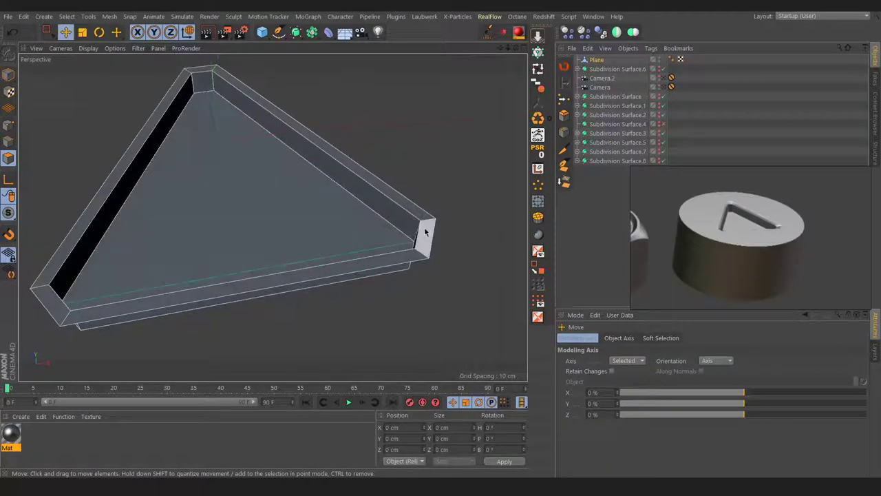
click(429, 223)
alt+drag(431, 222, 425, 253)
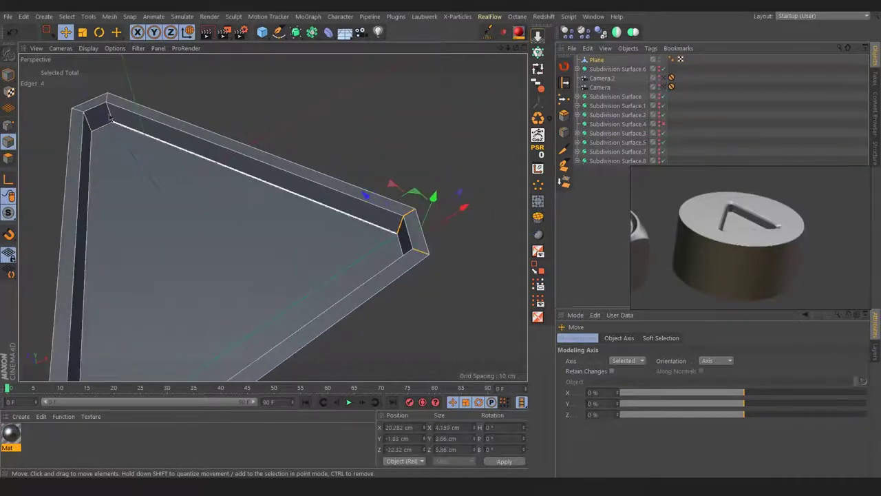
shift+click(88, 125)
mouse_move(89, 126)
alt+mouse_down()
mouse_move(280, 158)
mouse_move(186, 238)
alt+mouse_up()
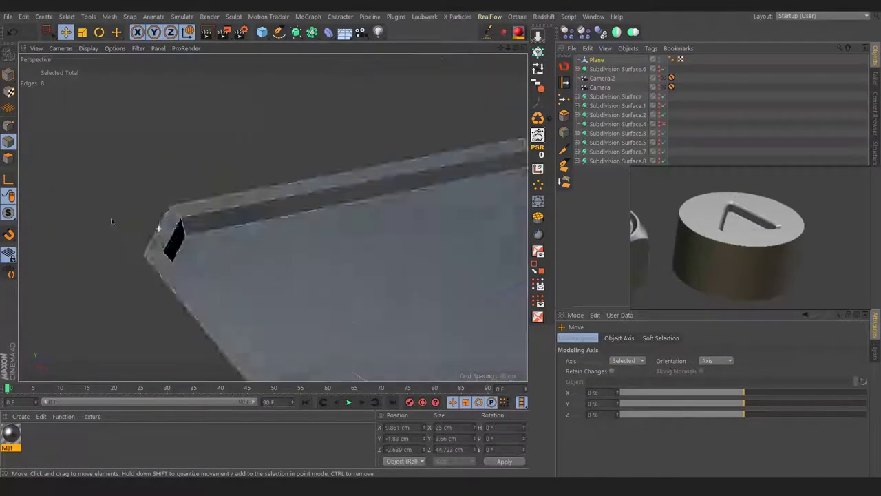
shift+click(146, 252)
alt+drag(147, 252, 326, 166)
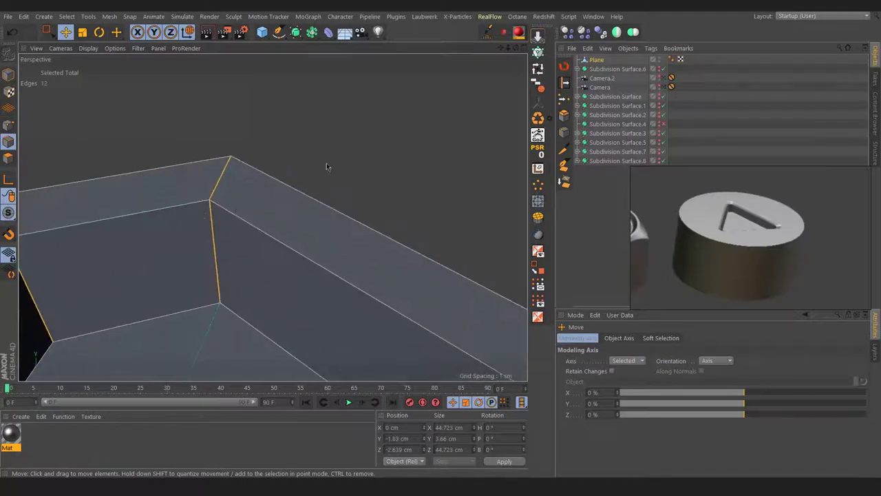
key(m)
key(s)
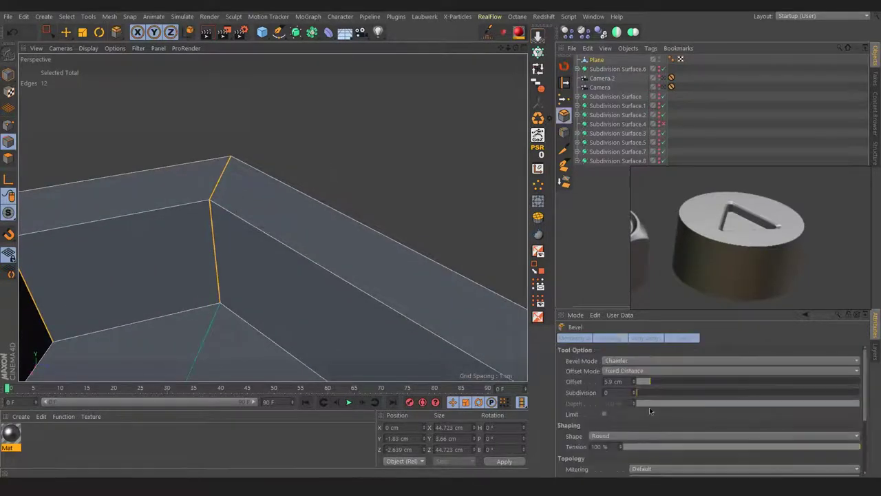
Step: Bevel the selected corner edges about 0.838 cm with 1 subdivision
click(633, 390)
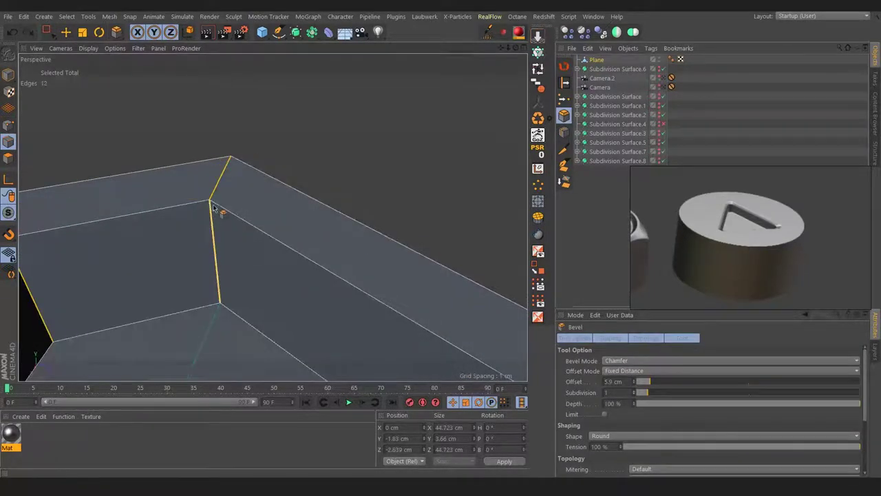
mouse_move(220, 206)
mouse_down()
mouse_move(236, 212)
mouse_move(232, 197)
mouse_move(265, 181)
mouse_move(295, 191)
mouse_up()
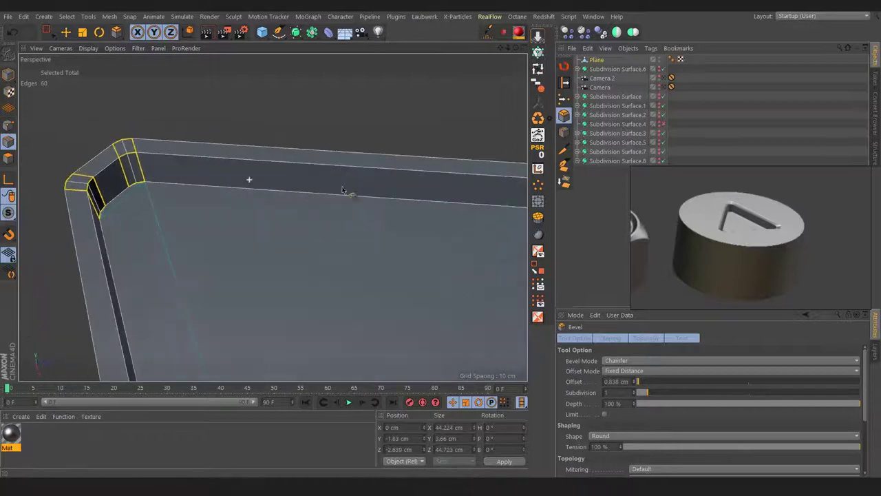
scroll(368, 191, down, 3)
scroll(369, 198, up, 1)
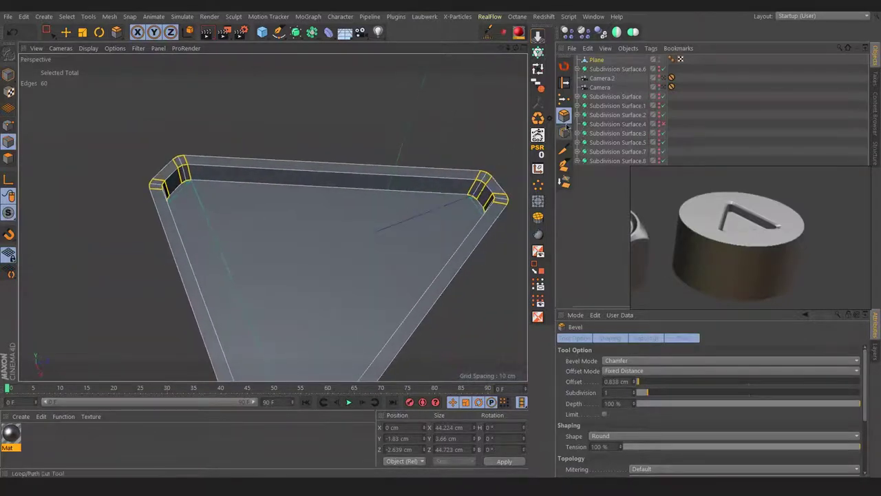
click(565, 158)
scroll(452, 232, up, 2)
scroll(468, 206, up, 2)
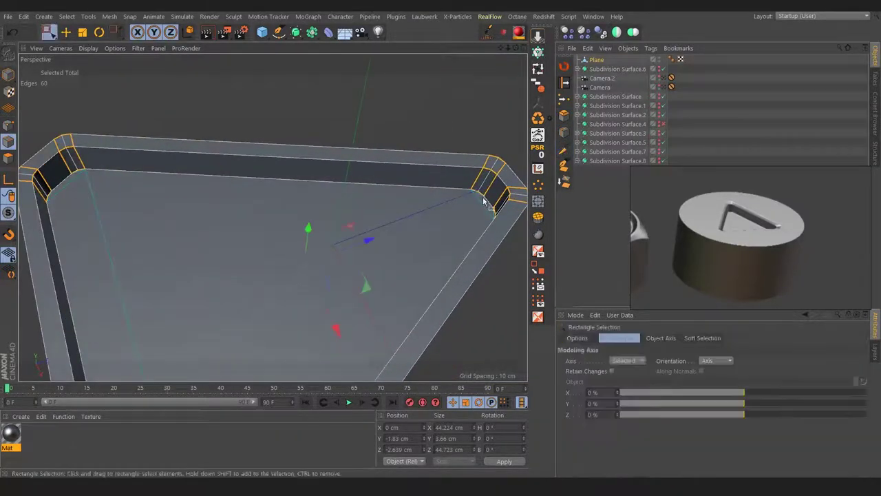
Step: Clear the edge selection and cut a support edge along the inner top wall to the left corner
key(ctrl+shift+a)
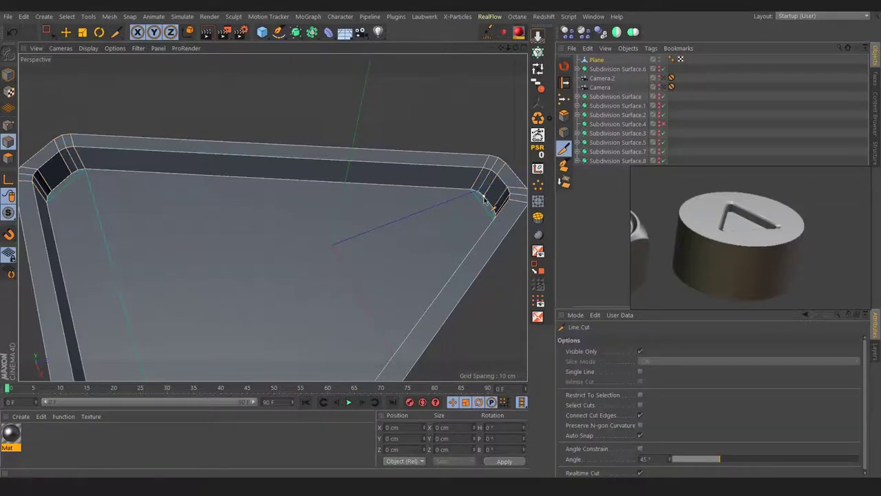
click(483, 197)
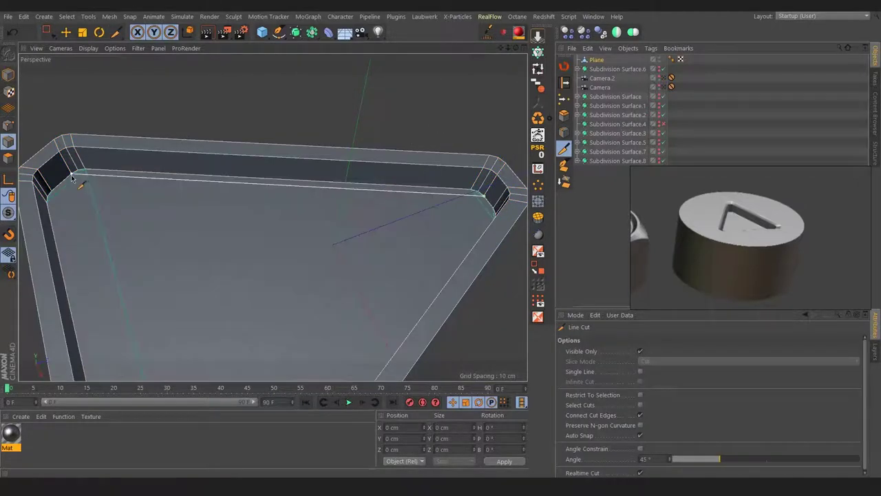
click(81, 173)
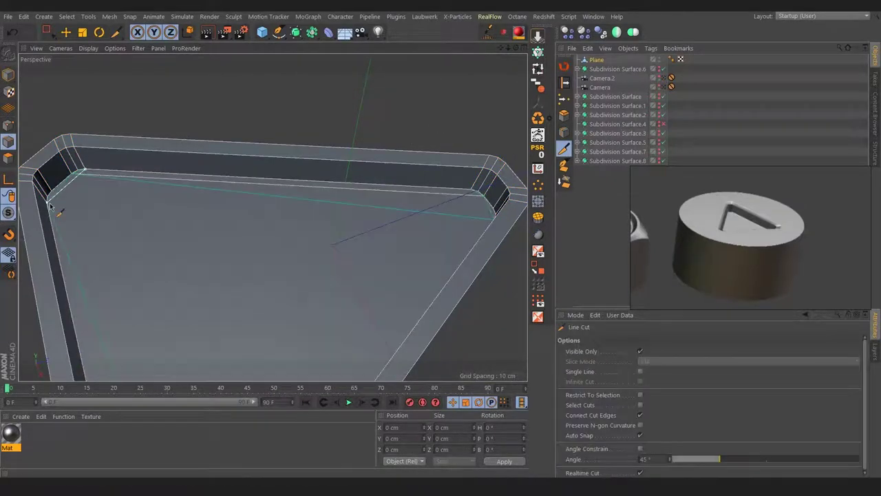
key(Escape)
Step: Check the tray's corners and add a second support cut along the inner top wall
mouse_move(61, 193)
alt+mouse_down()
mouse_move(434, 196)
mouse_move(280, 134)
alt+mouse_up()
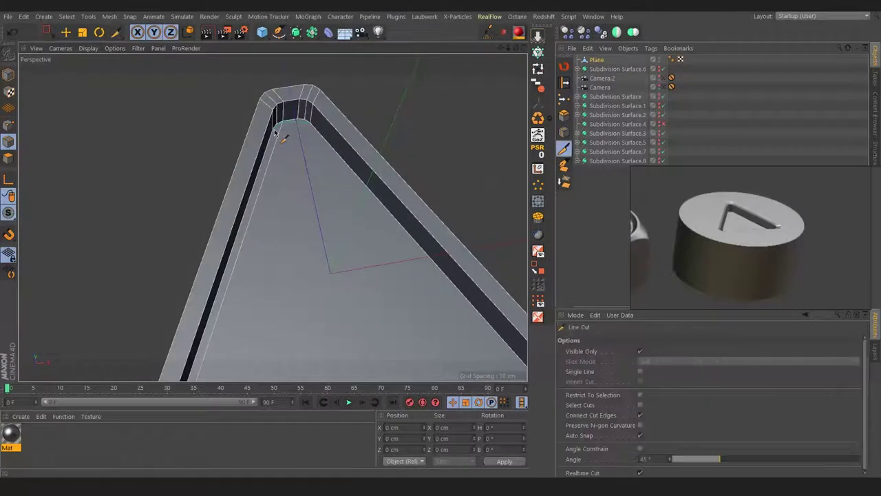
key(0)
mouse_move(309, 130)
alt+mouse_down()
mouse_move(262, 154)
mouse_move(49, 172)
alt+mouse_up()
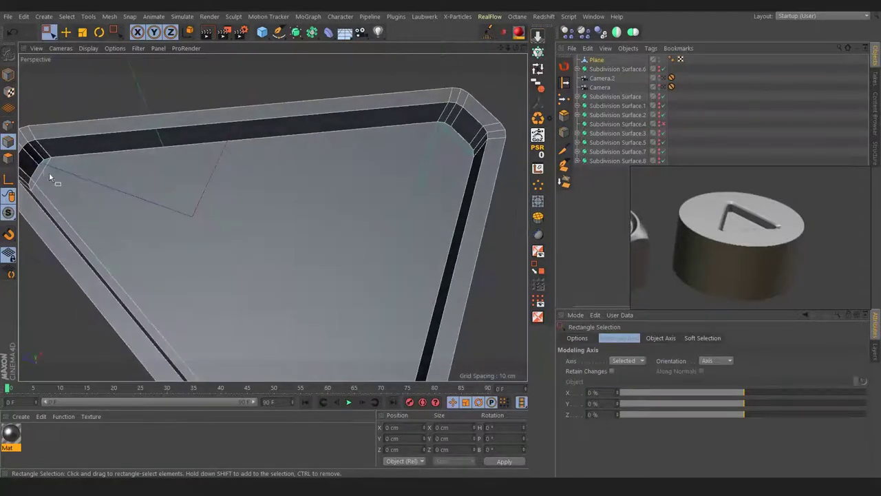
key(k)
key(k)
key(0)
mouse_move(444, 143)
alt+mouse_down()
mouse_move(461, 154)
mouse_move(425, 146)
mouse_move(457, 141)
alt+mouse_up()
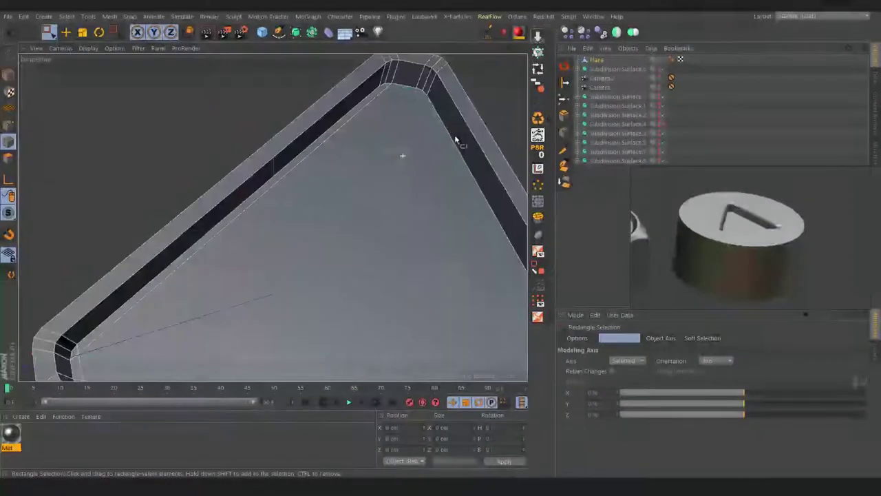
key(k)
key(k)
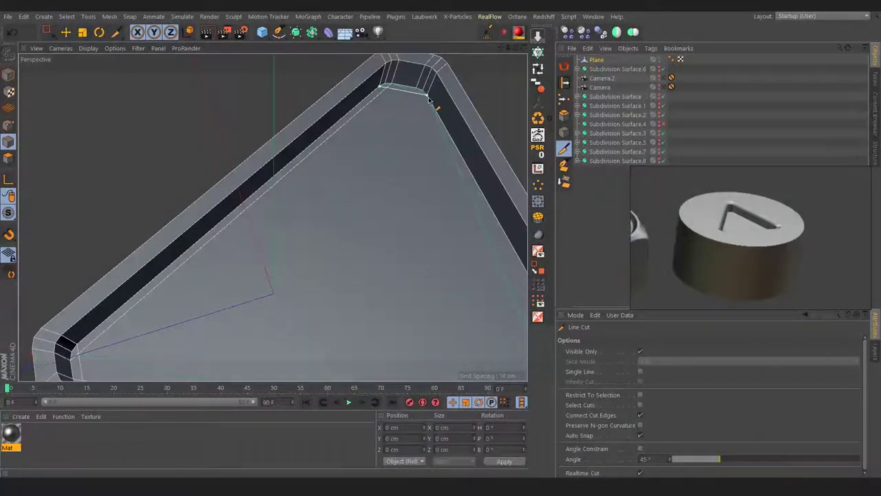
key(0)
mouse_move(428, 112)
alt+mouse_down()
mouse_move(346, 136)
mouse_move(419, 147)
mouse_move(239, 126)
mouse_move(273, 155)
mouse_move(120, 152)
alt+mouse_up()
key(k)
key(k)
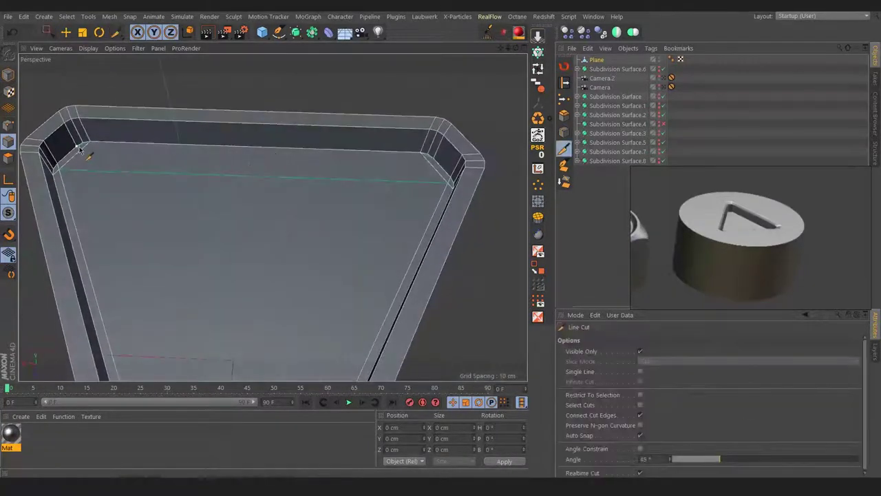
click(80, 148)
click(430, 160)
key(0)
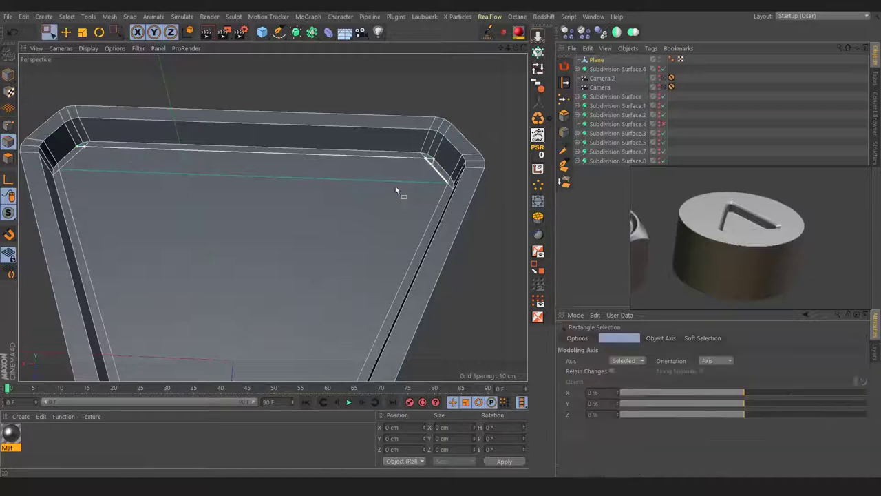
mouse_move(393, 182)
alt+mouse_down()
mouse_move(353, 186)
mouse_move(413, 172)
mouse_move(211, 183)
mouse_move(223, 169)
mouse_move(87, 173)
mouse_move(79, 159)
alt+mouse_up()
Step: Bevel the groove's inner-wall rim edges by 0.13 cm into a rounded strip
key(e)
click(81, 155)
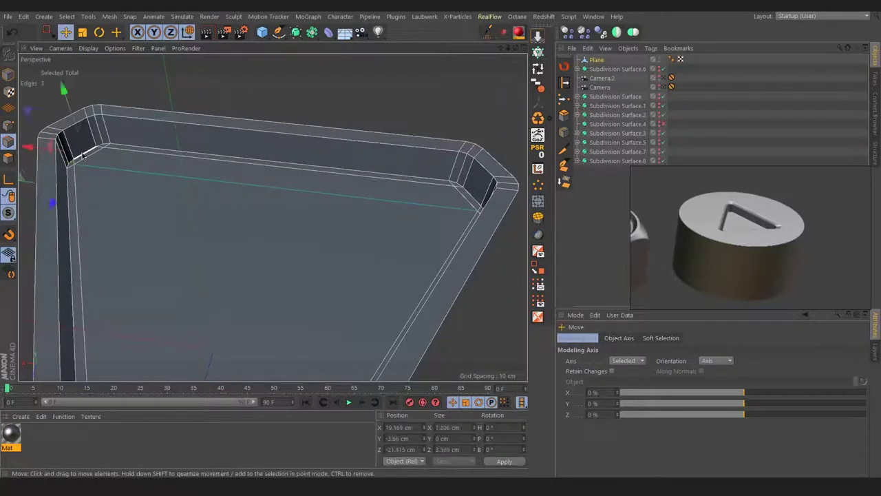
double_click(176, 157)
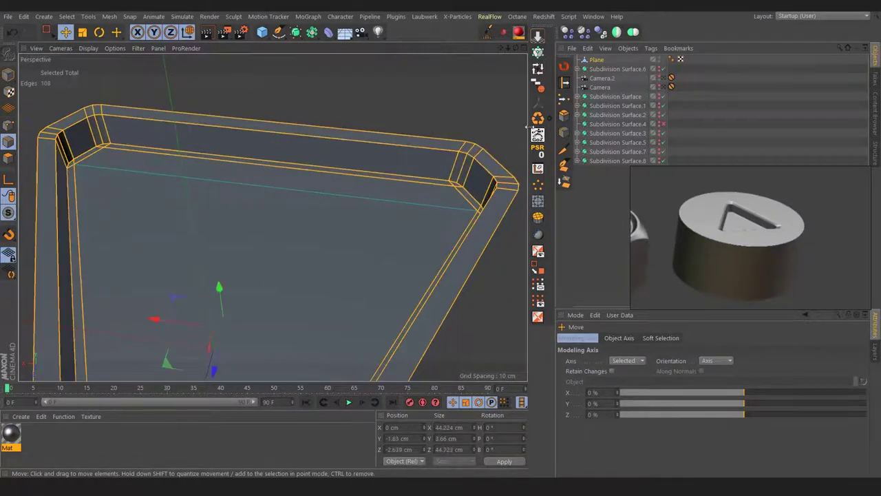
click(440, 128)
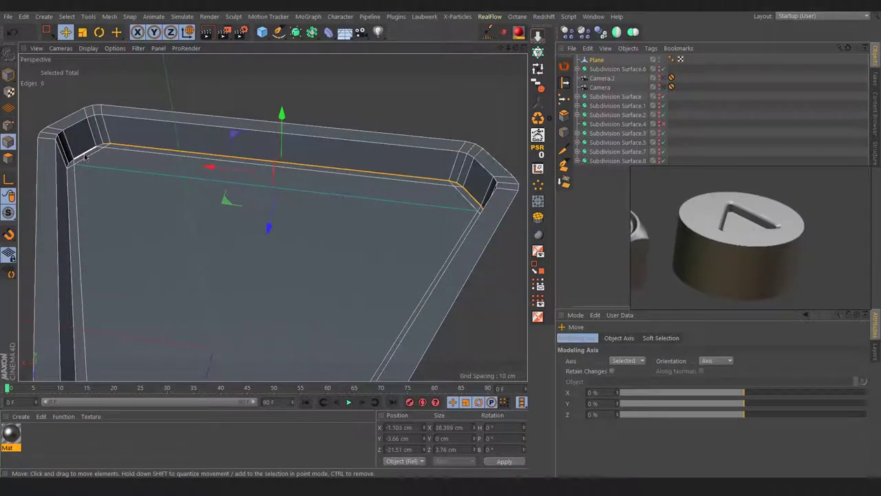
mouse_move(160, 133)
alt+mouse_down()
mouse_move(250, 228)
mouse_move(370, 212)
mouse_move(332, 247)
alt+mouse_up()
scroll(332, 243, up, 3)
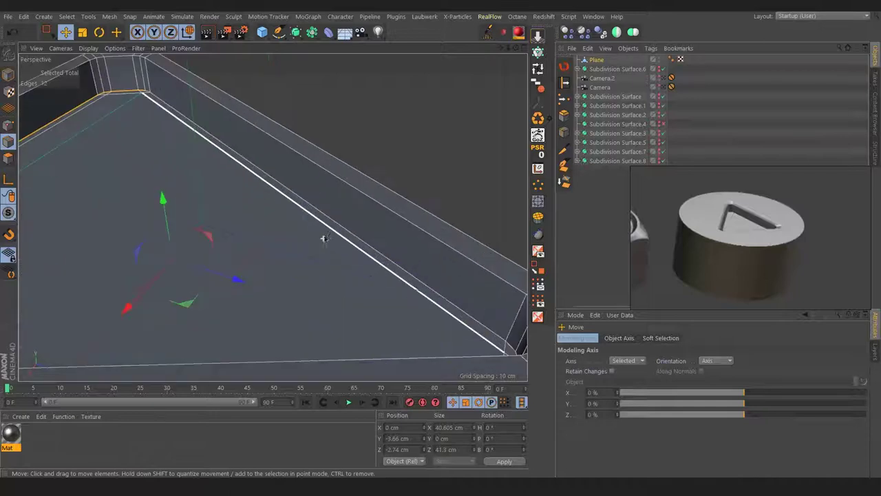
mouse_move(318, 226)
alt+mouse_down()
mouse_move(309, 228)
mouse_move(305, 187)
mouse_move(367, 213)
mouse_move(439, 185)
mouse_move(419, 199)
mouse_move(187, 244)
mouse_move(42, 238)
alt+mouse_up()
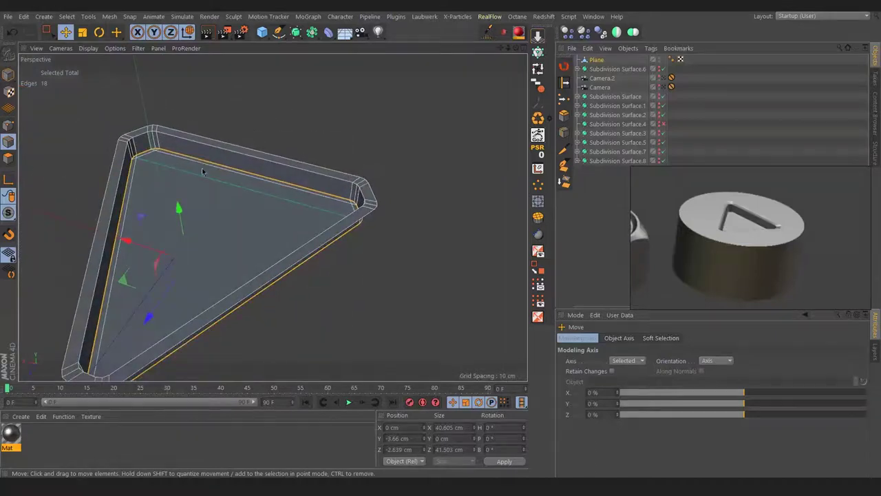
scroll(200, 167, up, 5)
scroll(146, 120, up, 2)
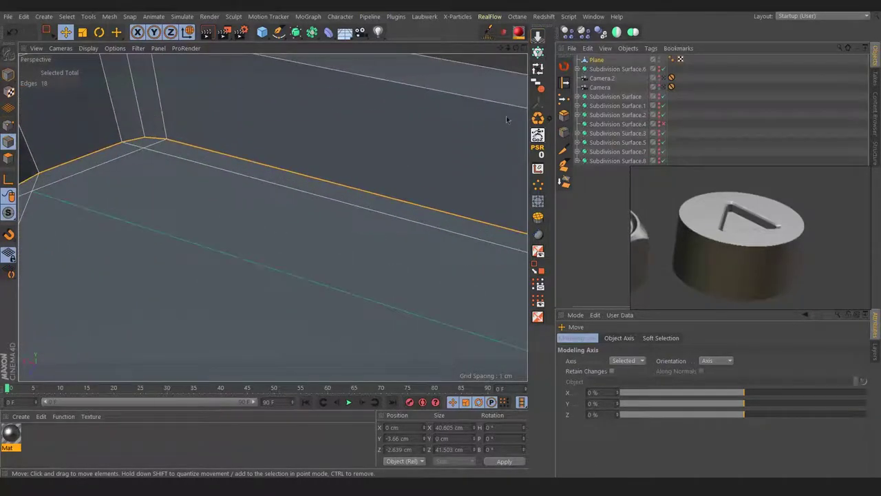
click(564, 115)
mouse_move(146, 138)
mouse_down()
mouse_move(166, 140)
mouse_move(141, 140)
mouse_move(147, 167)
mouse_up()
Step: Select the outer rim edge loop and raise it about 0.67 cm
key(0)
click(198, 233)
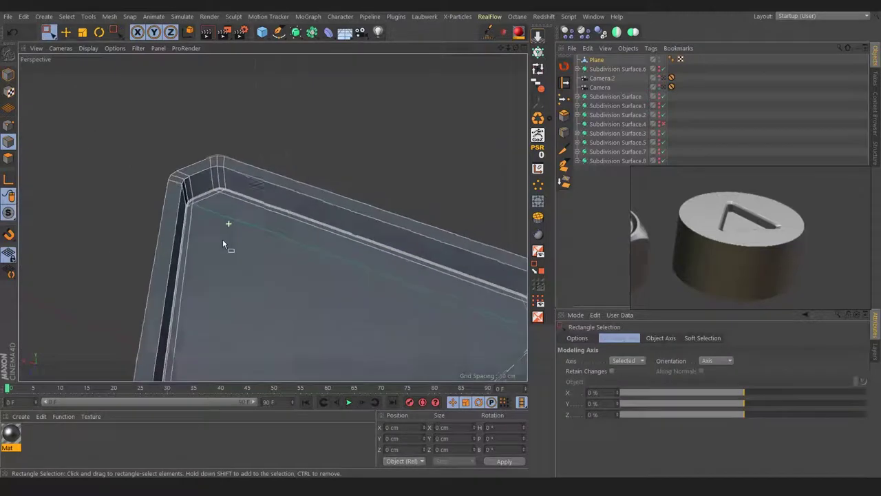
alt+drag(226, 231, 227, 189)
key(e)
double_click(291, 159)
mouse_move(291, 160)
alt+mouse_down()
mouse_move(412, 204)
mouse_move(369, 190)
mouse_move(190, 198)
alt+mouse_up()
mouse_move(196, 163)
mouse_down()
mouse_move(252, 181)
mouse_move(309, 220)
mouse_up()
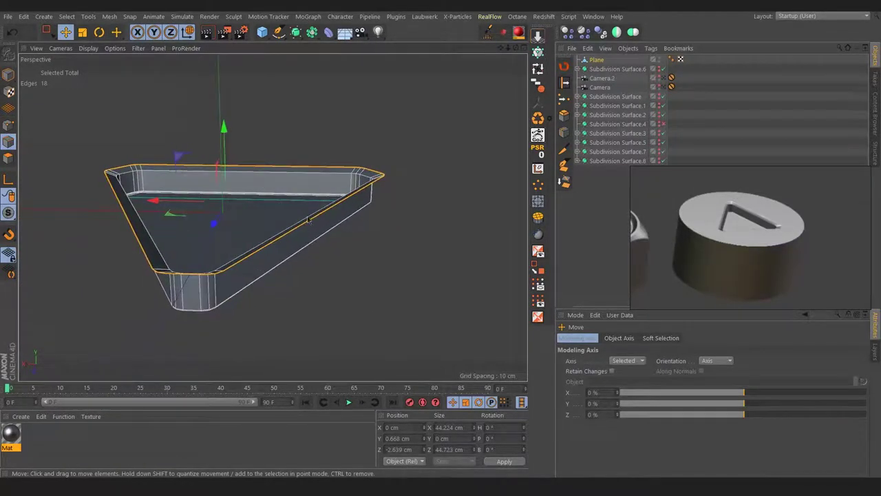
Step: Scale the rim loop up and reshape its points into a circle about 99 cm across
drag(353, 261, 527, 246)
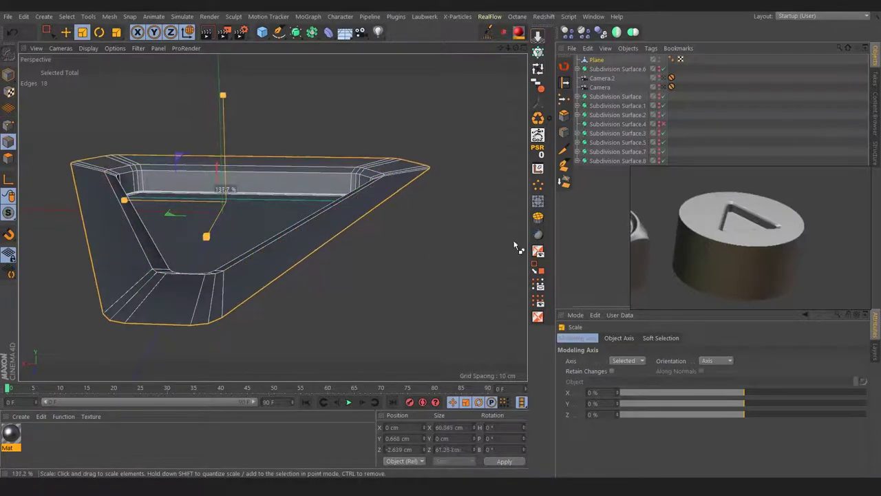
scroll(268, 251, down, 3)
mouse_move(285, 264)
alt+mouse_down()
mouse_move(289, 275)
mouse_move(412, 257)
alt+mouse_up()
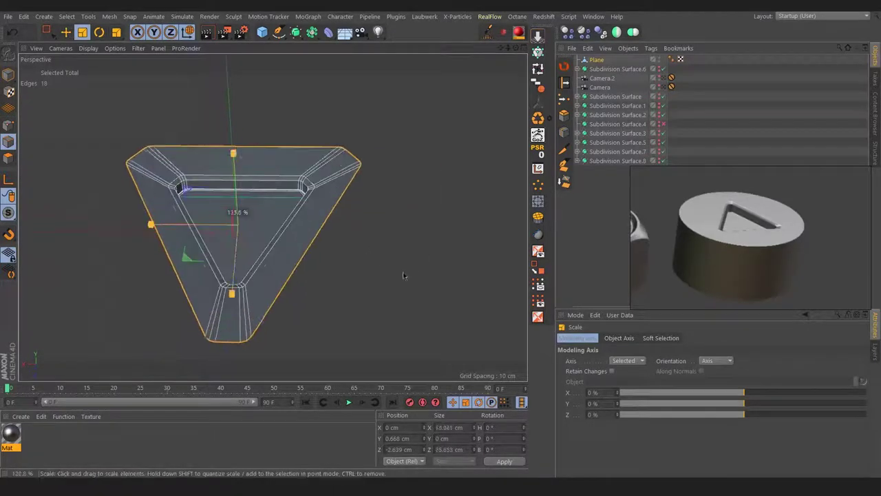
click(9, 126)
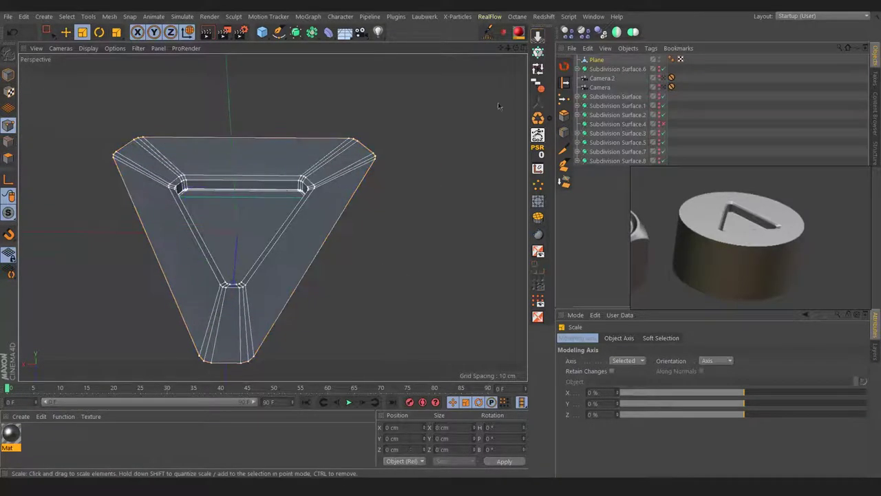
click(539, 70)
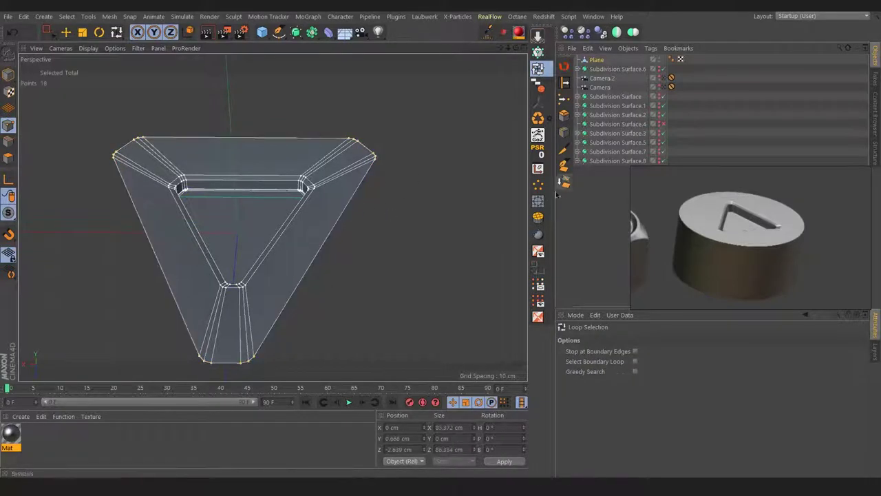
click(538, 185)
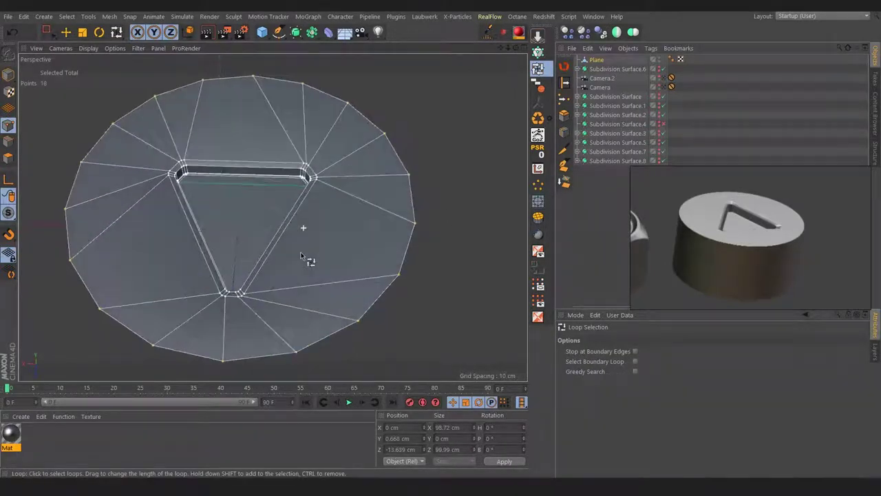
Step: Add the inner triangular point loop to the selection for scaling, then clear the point selection
mouse_move(300, 227)
alt+mouse_down()
mouse_move(330, 210)
mouse_move(312, 201)
alt+mouse_up()
scroll(310, 203, up, 3)
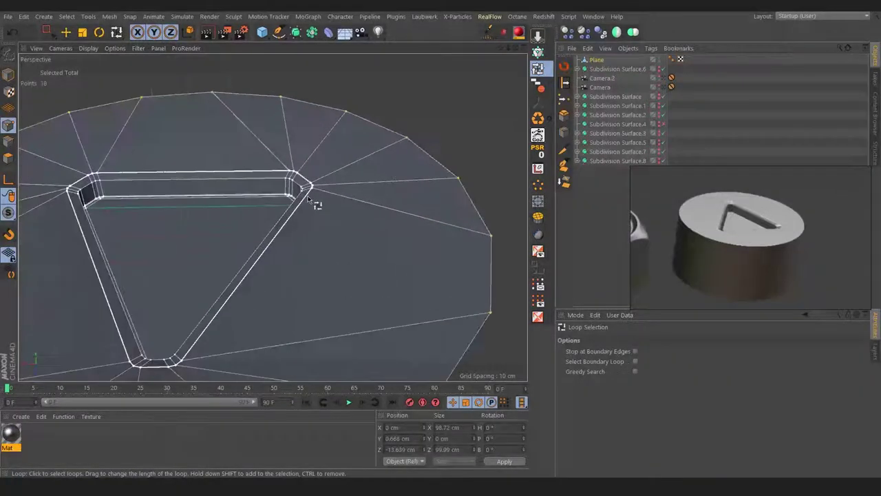
shift+click(307, 194)
scroll(309, 196, down, 5)
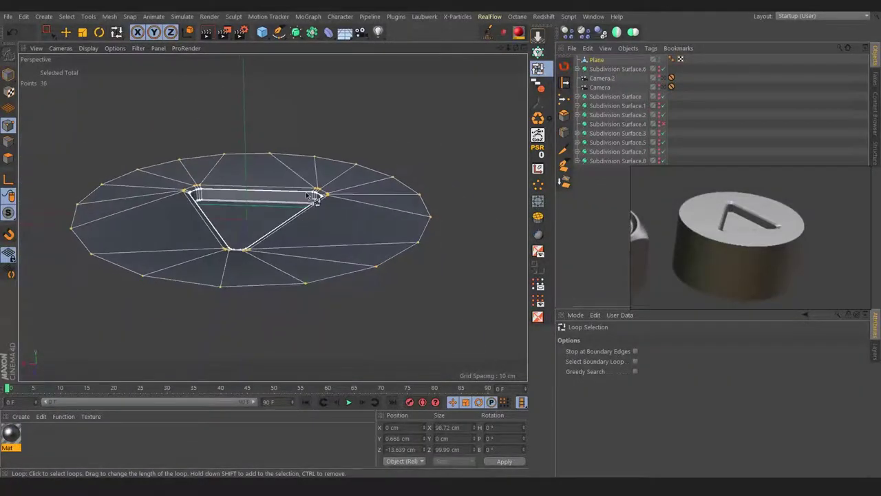
key(t)
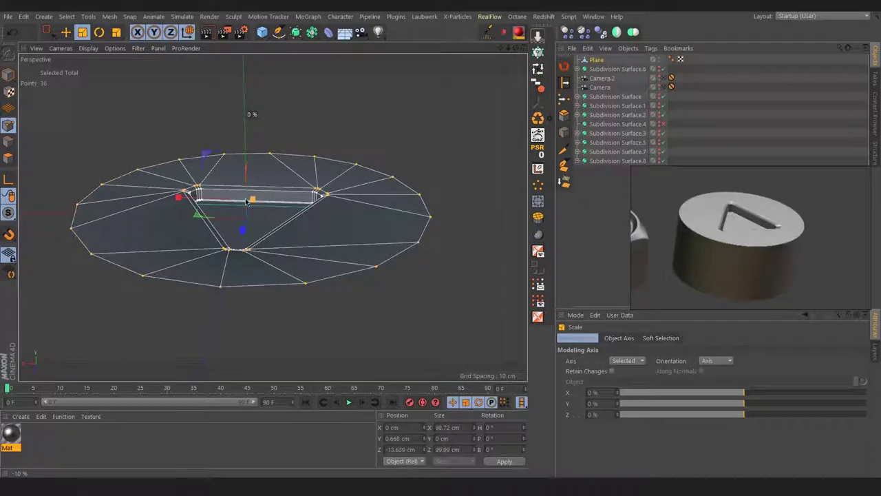
click(472, 287)
scroll(303, 220, up, 8)
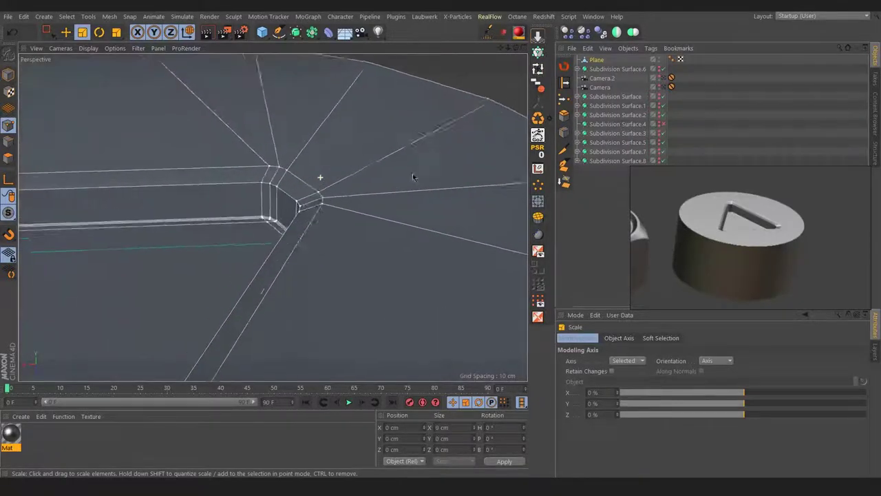
Step: Bevel the groove's top edge loop at 0.15 cm with one subdivision
double_click(285, 192)
scroll(329, 205, up, 3)
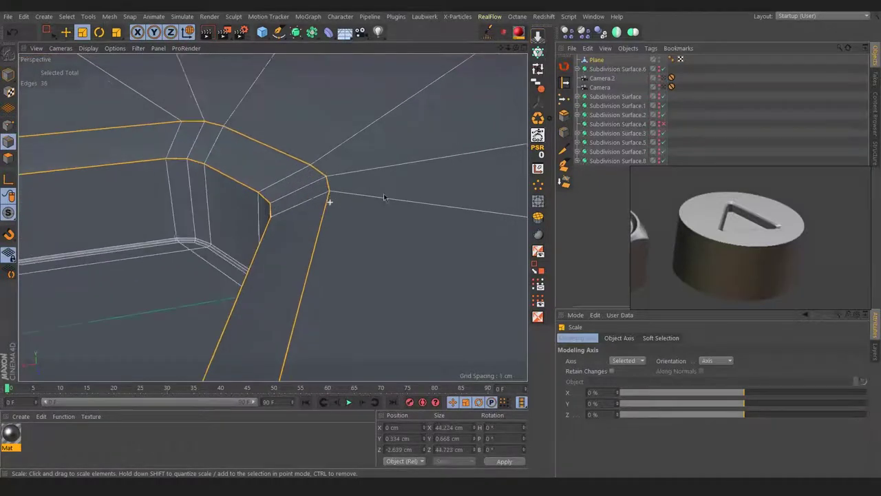
click(564, 115)
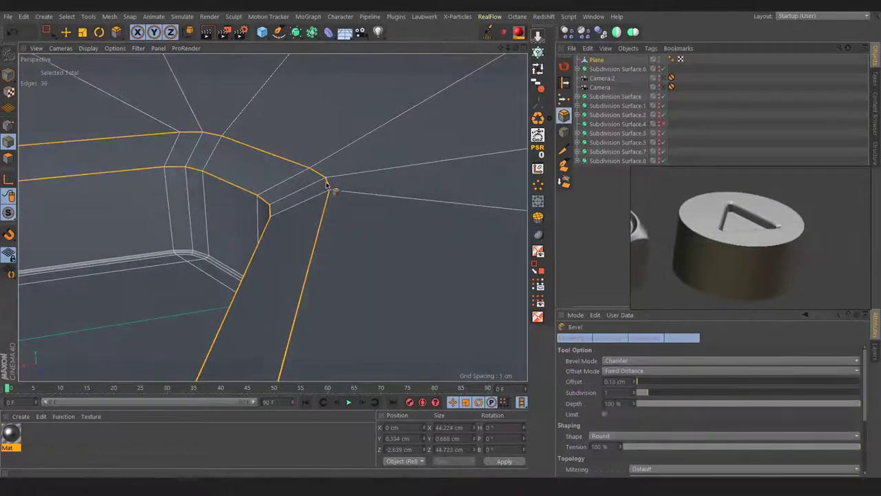
drag(327, 185, 334, 184)
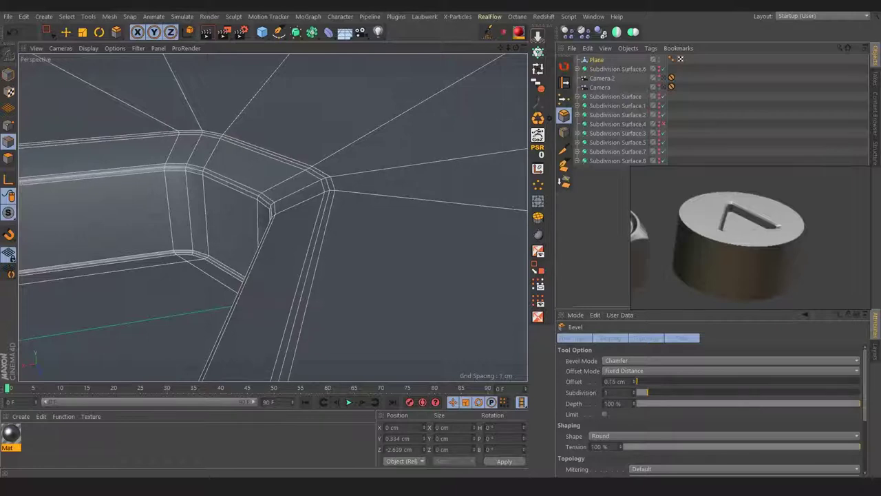
Step: Select the circular outer rim loop and scale it inward toward the centre
key(0)
scroll(391, 144, down, 3)
scroll(390, 144, down, 3)
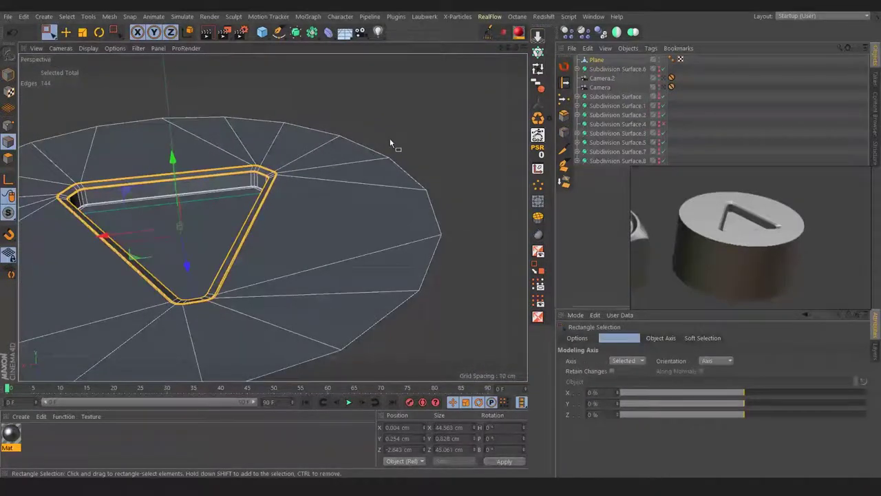
alt+drag(343, 193, 322, 188)
key(e)
click(413, 236)
key(t)
drag(448, 239, 414, 246)
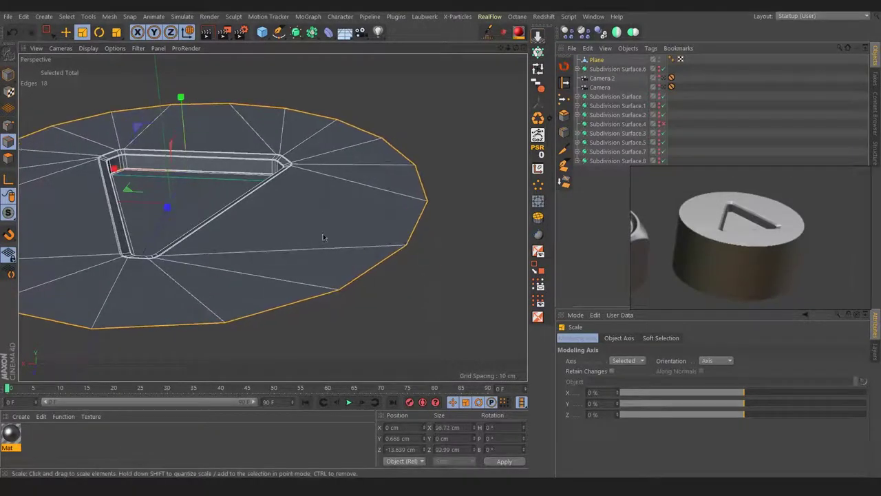
Step: Move the outer rim loop down to about -37 cm to form the puck's side wall
key(e)
drag(181, 100, 189, 162)
scroll(189, 162, down, 3)
drag(260, 138, 265, 155)
alt+drag(310, 206, 382, 181)
scroll(382, 180, up, 5)
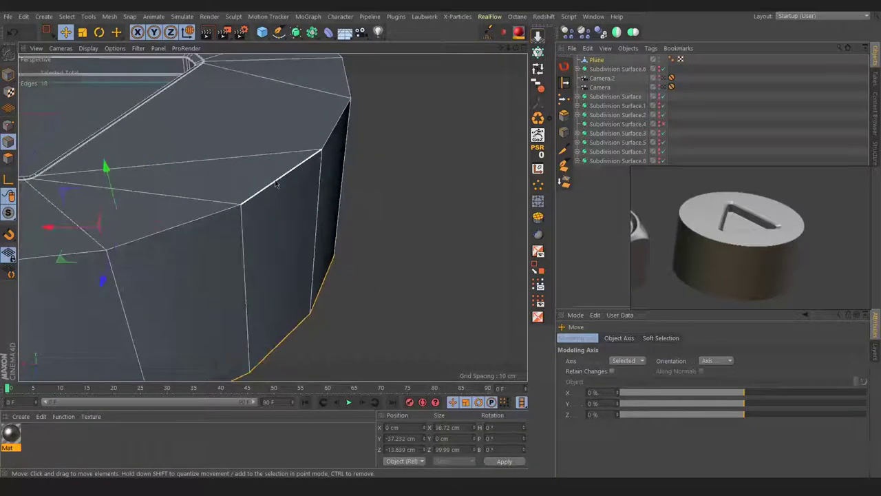
scroll(274, 184, down, 5)
mouse_move(274, 185)
alt+mouse_down()
mouse_move(356, 185)
mouse_move(375, 196)
alt+mouse_up()
scroll(340, 186, up, 5)
Step: Bevel the puck's top outer edge loop about 0.377 cm with one subdivision
key(k)
key(l)
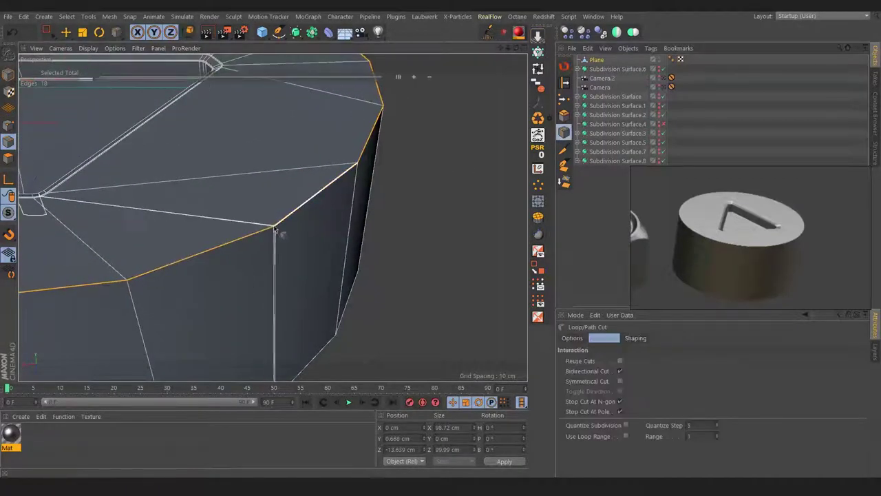
click(564, 116)
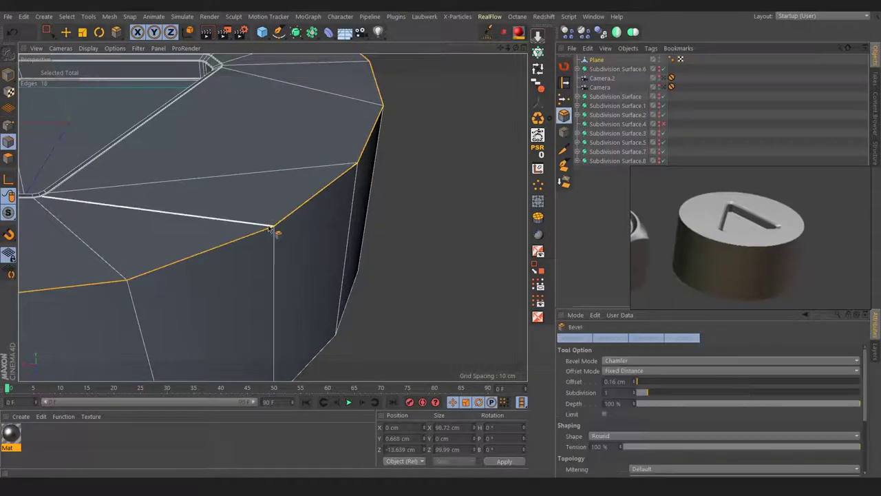
drag(279, 236, 275, 231)
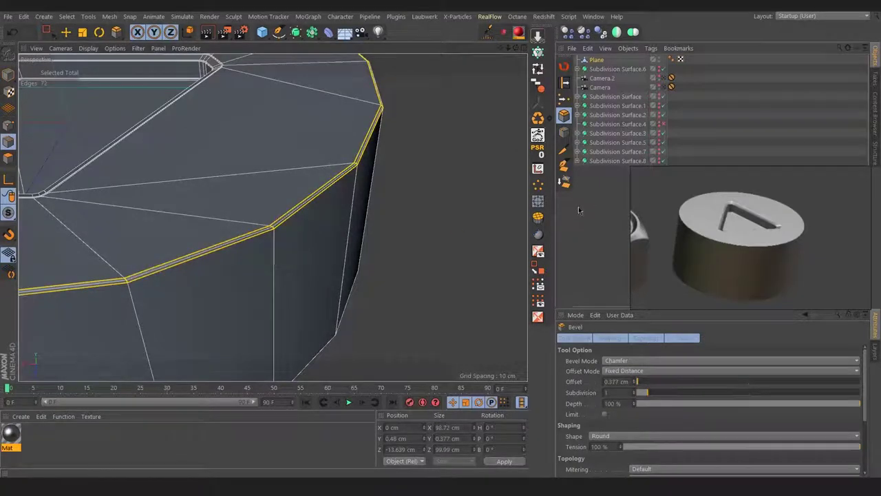
key(space)
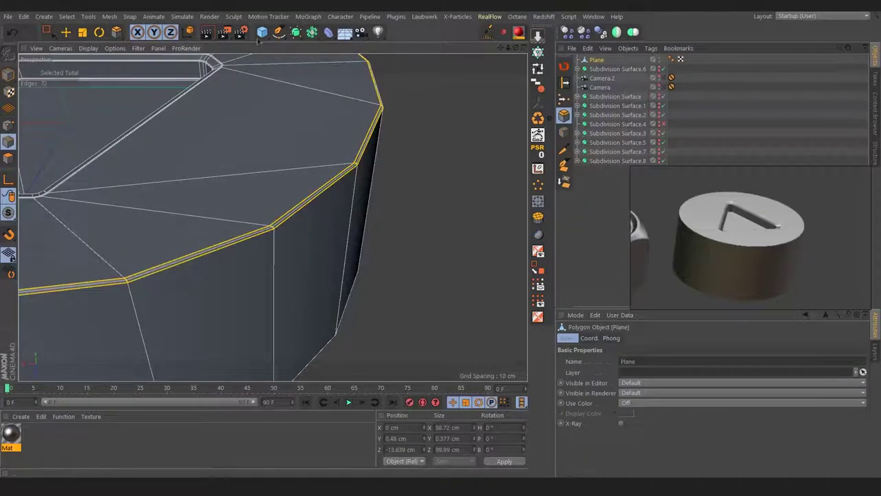
Step: Parent the Plane under a Subdivision Surface and switch the viewport to Gouraud shading
alt+click(294, 31)
scroll(370, 177, down, 3)
scroll(370, 177, down, 3)
key(n)
key(a)
alt+drag(370, 180, 295, 203)
scroll(295, 203, up, 5)
alt+drag(317, 120, 64, 381)
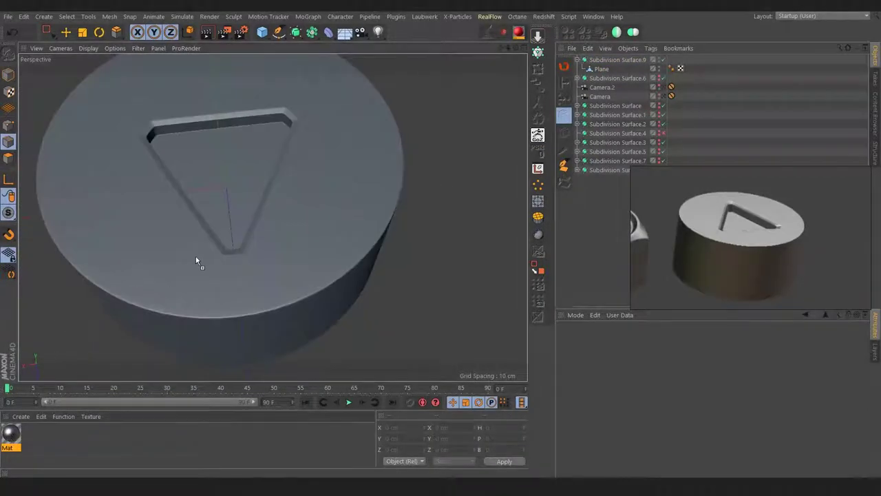
Step: Apply the Mat material to the puck by dragging it onto the object
drag(196, 260, 234, 247)
scroll(245, 157, up, 3)
scroll(350, 112, up, 5)
mouse_move(402, 137)
alt+mouse_down()
mouse_move(409, 134)
mouse_move(397, 138)
mouse_move(404, 167)
mouse_move(378, 198)
mouse_move(308, 203)
mouse_move(305, 189)
mouse_move(273, 180)
alt+mouse_up()
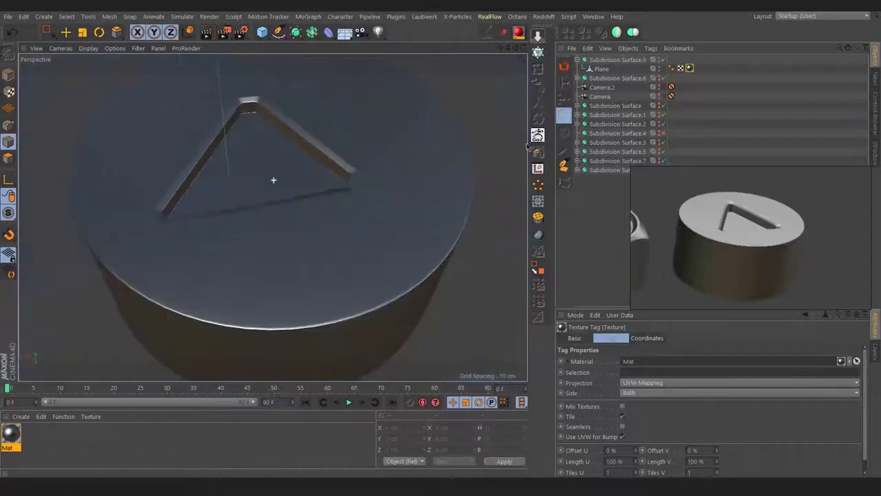
Step: Select the Plane, then deselect and inspect the smoothed puck and its triangular groove
click(602, 69)
scroll(275, 151, up, 3)
scroll(256, 141, up, 2)
alt+drag(256, 141, 260, 147)
right_click(269, 157)
key(Escape)
scroll(385, 207, down, 3)
mouse_move(468, 235)
alt+mouse_down()
mouse_move(422, 209)
mouse_move(433, 224)
mouse_move(428, 241)
mouse_move(418, 227)
alt+mouse_up()
scroll(418, 227, down, 5)
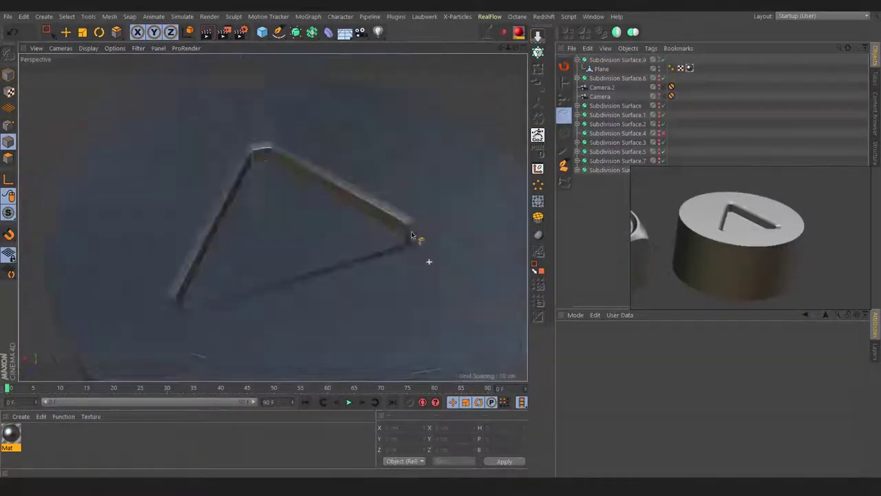
alt+drag(427, 258, 413, 207)
scroll(440, 247, up, 2)
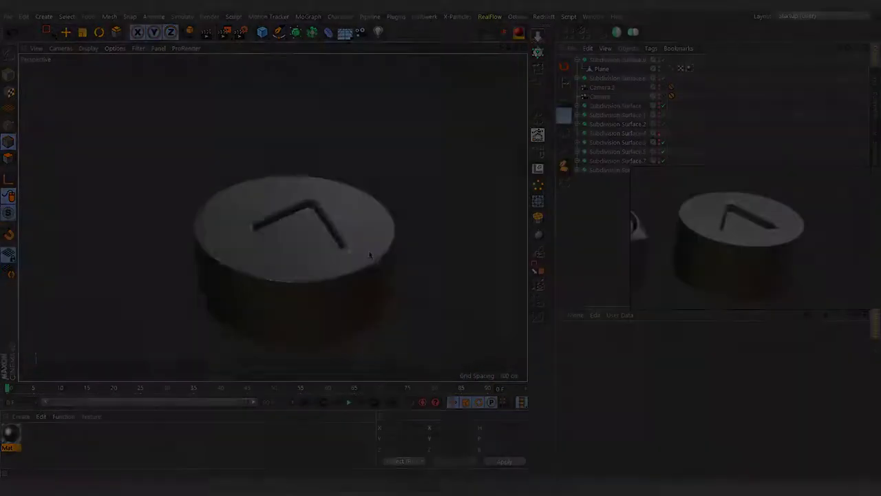